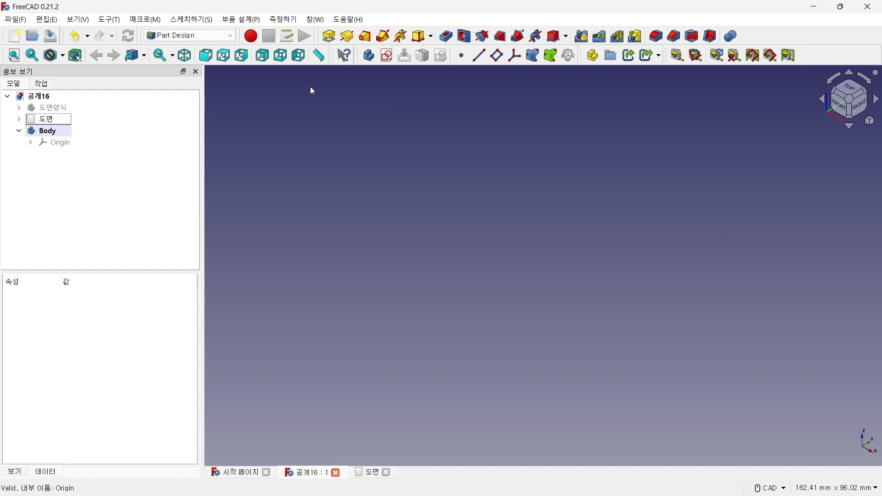
# Step: Start a new sketch on the YZ plane and show the sketch grid
pyautogui.click(388, 58)
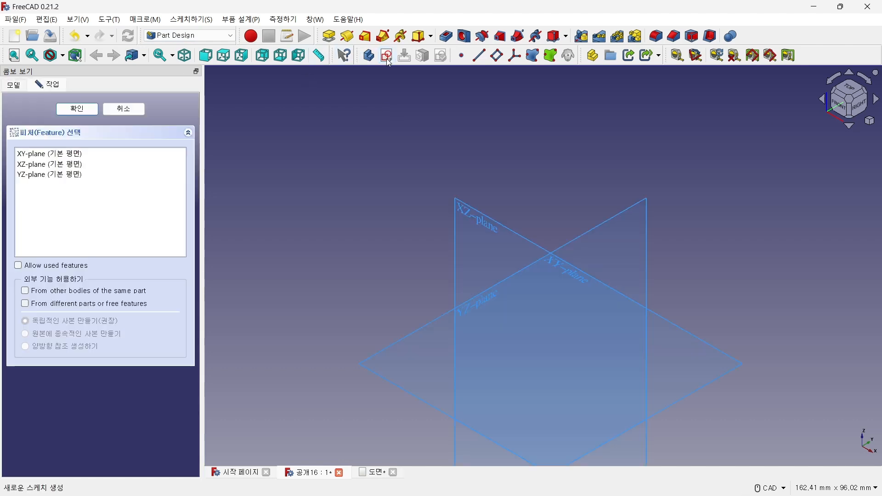
pyautogui.click(59, 176)
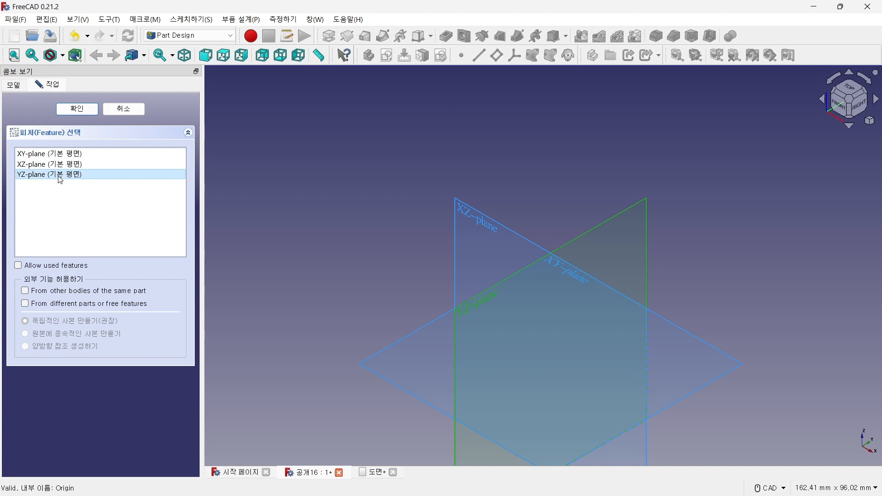
pyautogui.click(88, 111)
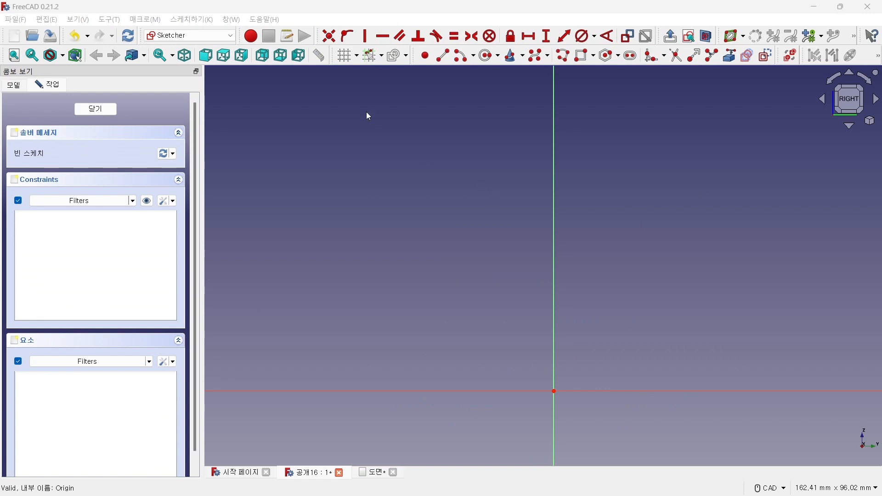
pyautogui.click(344, 55)
pyautogui.scroll(-2, 480, 136)
pyautogui.scroll(2, 496, 275)
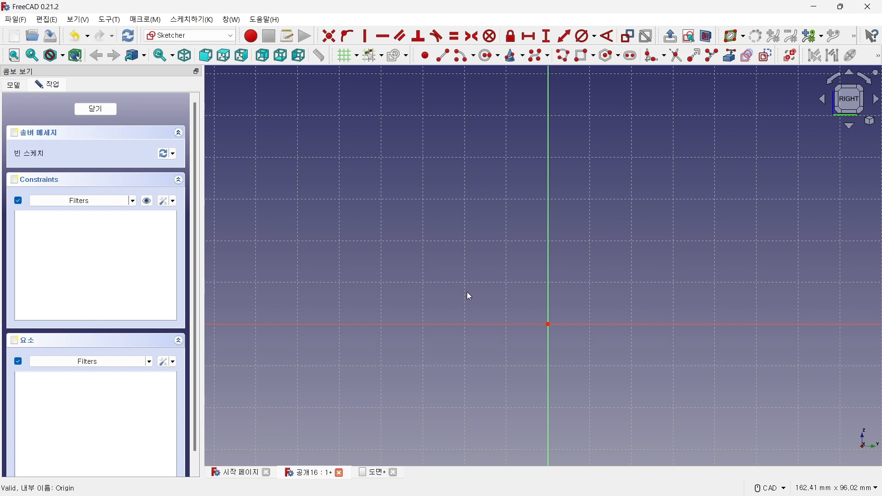
# Step: Sketch a closed L-shaped profile above the horizontal axis, about 40 mm wide and 30 mm tall, with legs about 10 mm thick
pyautogui.click(443, 56)
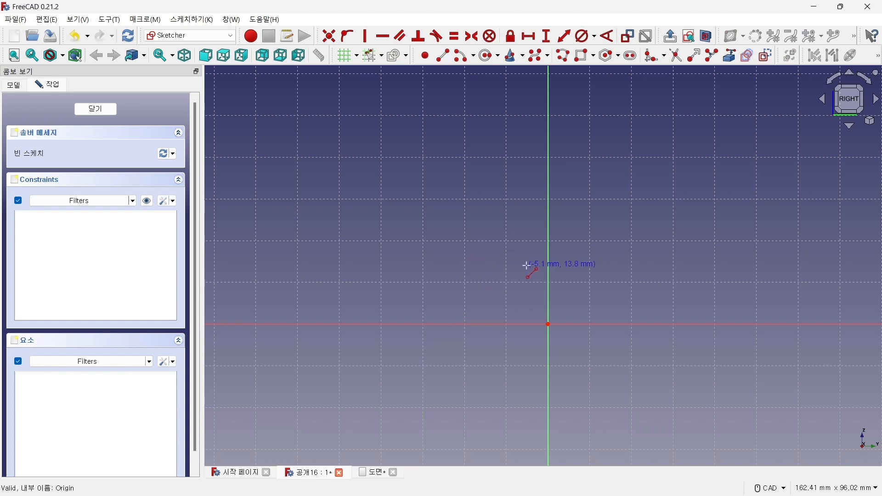
pyautogui.click(465, 282)
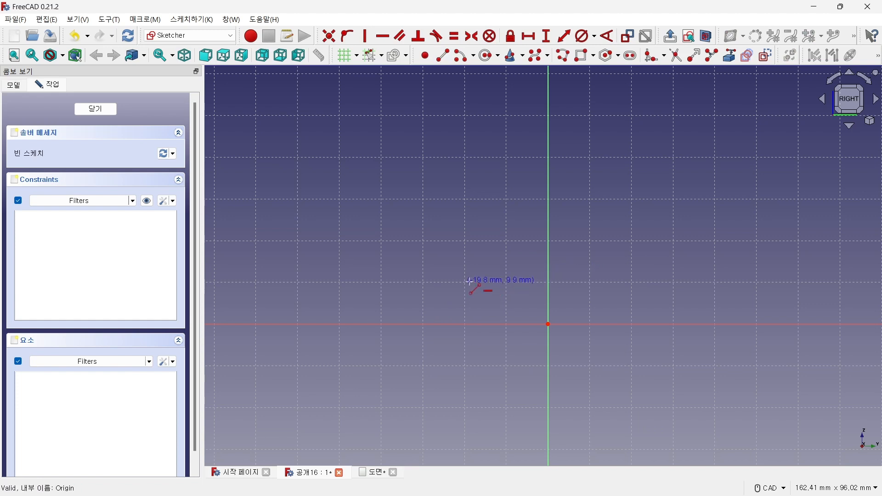
pyautogui.click(630, 283)
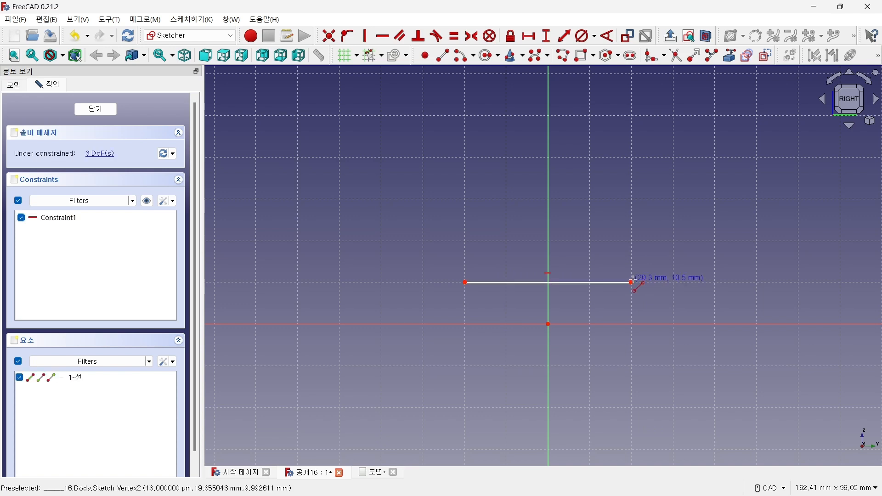
pyautogui.click(631, 282)
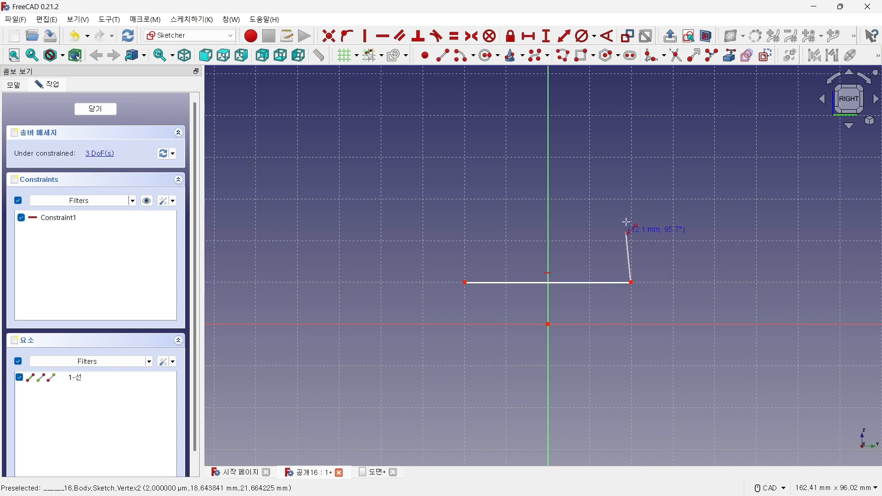
pyautogui.click(630, 157)
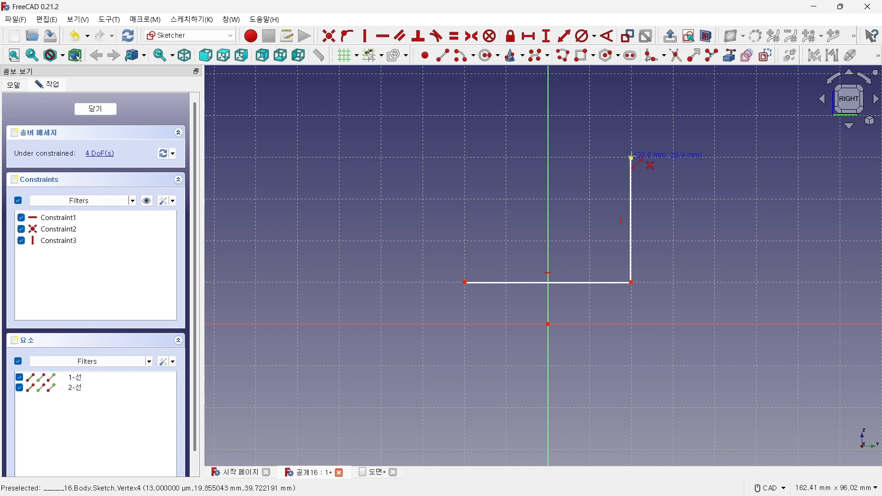
pyautogui.click(589, 158)
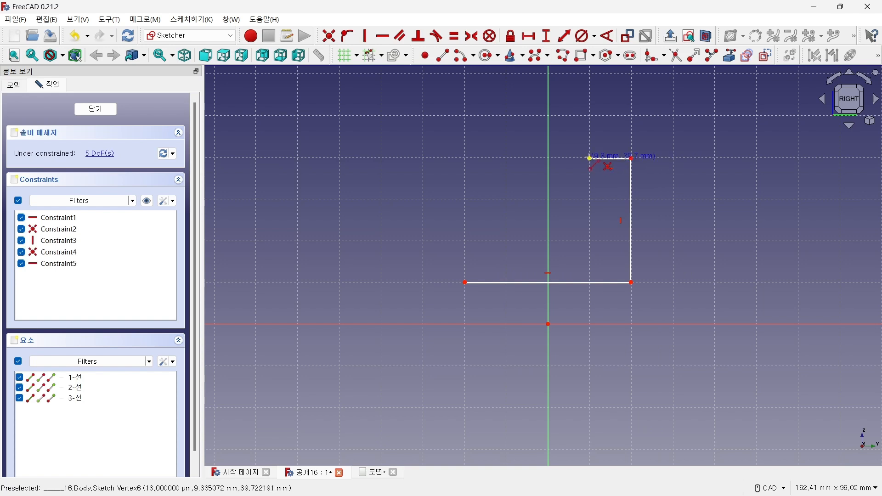
pyautogui.click(589, 242)
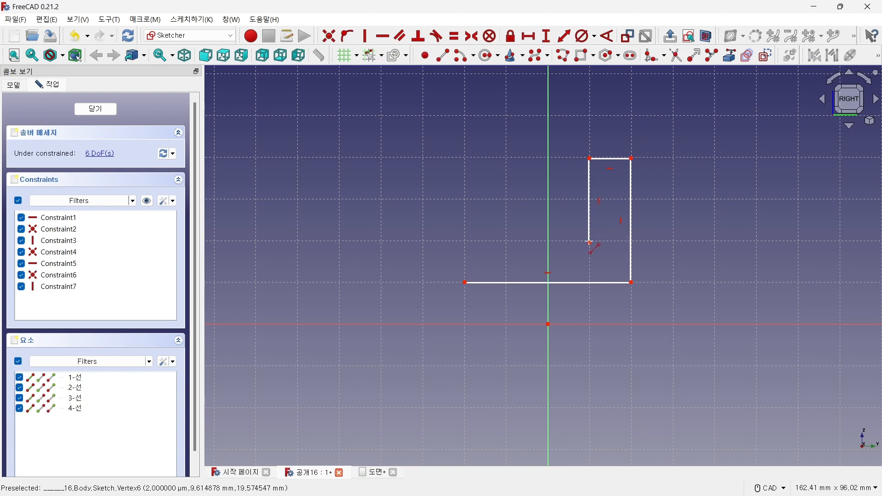
pyautogui.click(464, 241)
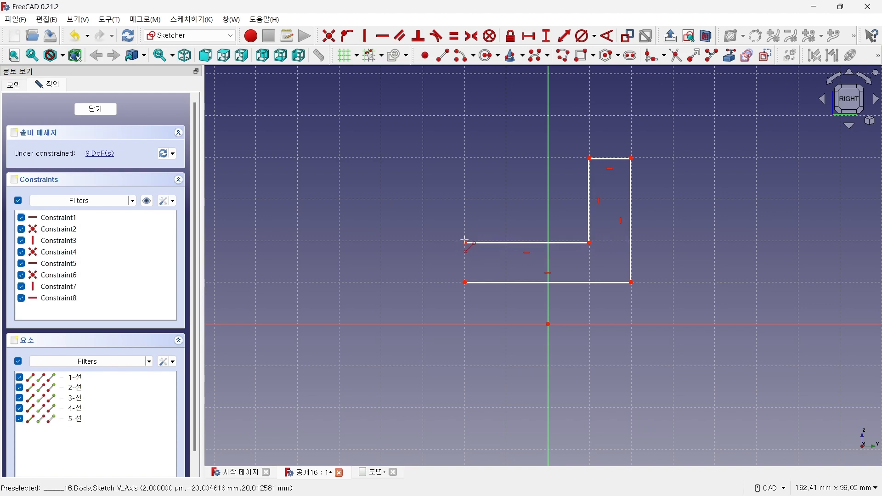
pyautogui.click(464, 282)
pyautogui.rightClick(387, 242)
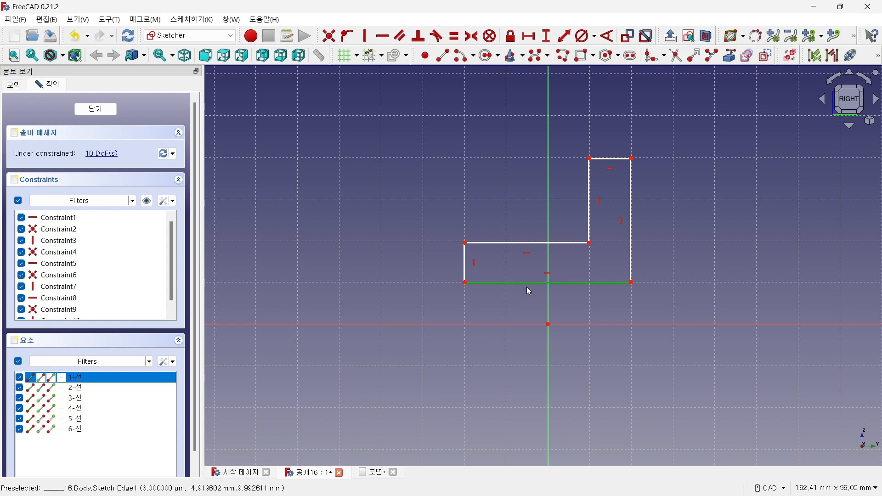
# Step: Constrain the profile's bottom edge to 40 mm horizontally and its long outer vertical edge to 30 mm
pyautogui.click(529, 36)
pyautogui.write('40mm')
pyautogui.press('Return')
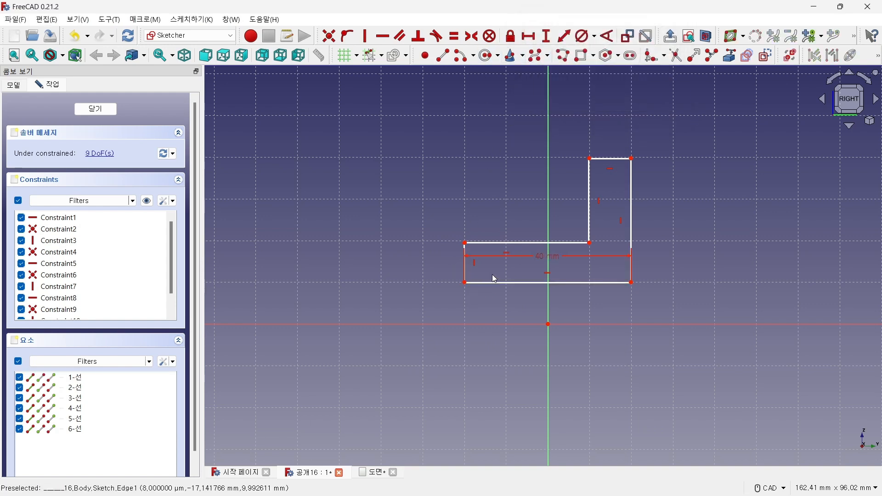
pyautogui.click(632, 218)
pyautogui.click(547, 36)
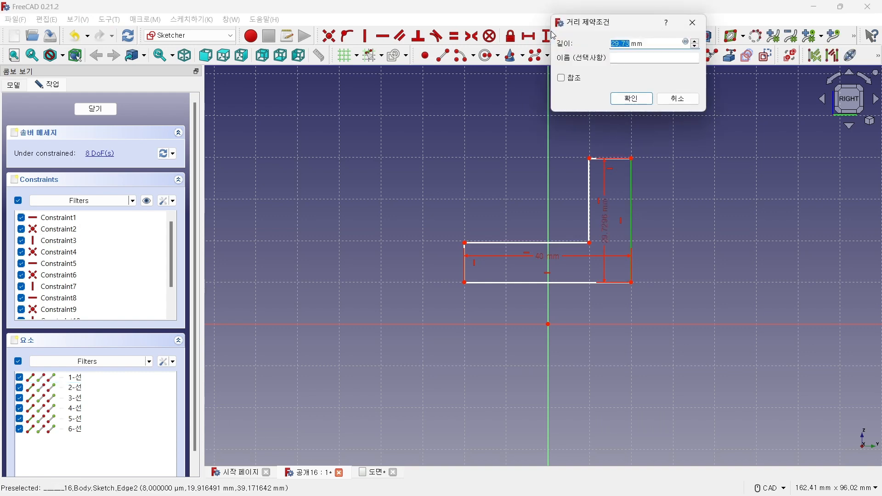
pyautogui.write('30')
pyautogui.press('Return')
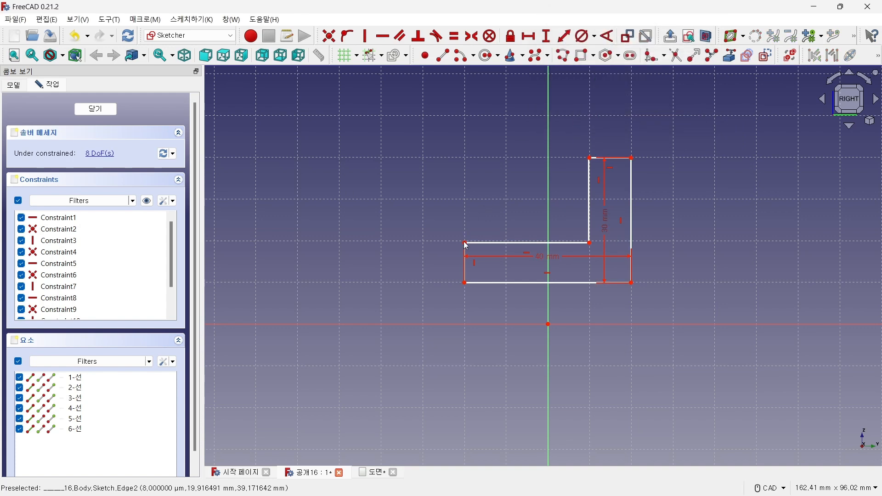
# Step: Constrain the short left edge to 10 mm vertically and move the 40 mm and 30 mm dimensions outside the profile
pyautogui.click(465, 266)
pyautogui.moveTo(545, 255); pyautogui.dragTo(545, 305)
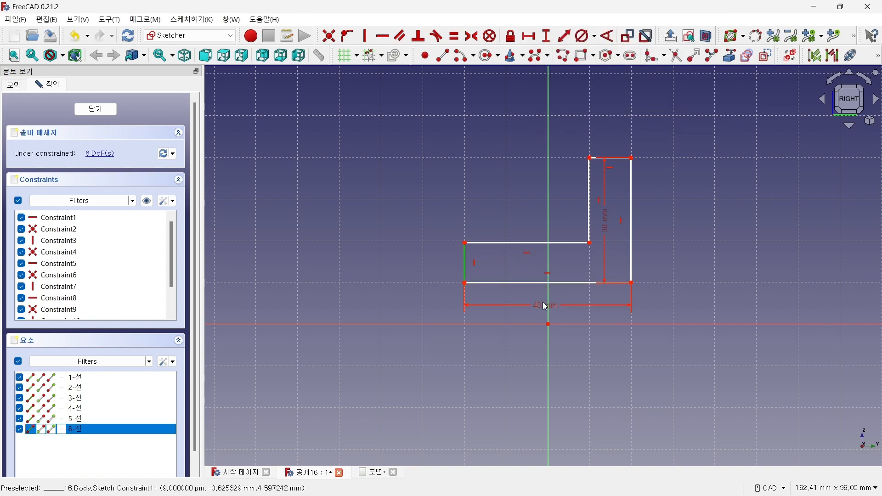
pyautogui.click(545, 35)
pyautogui.write('10')
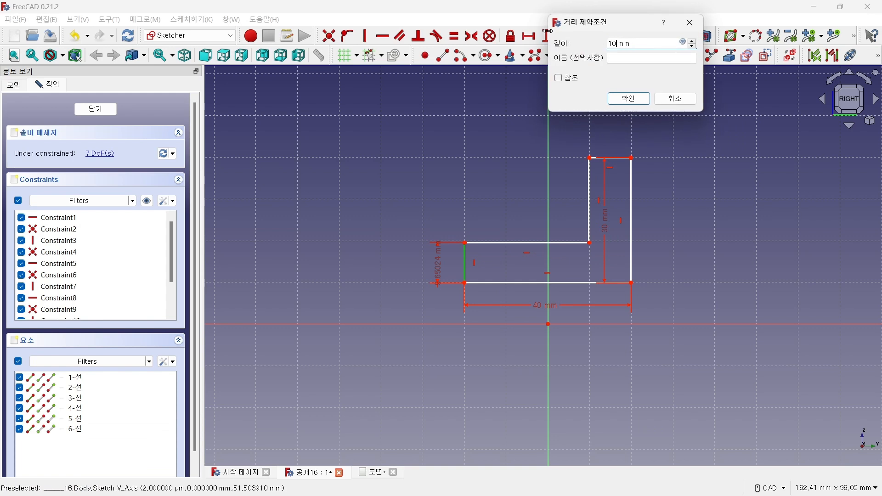
pyautogui.press('Return')
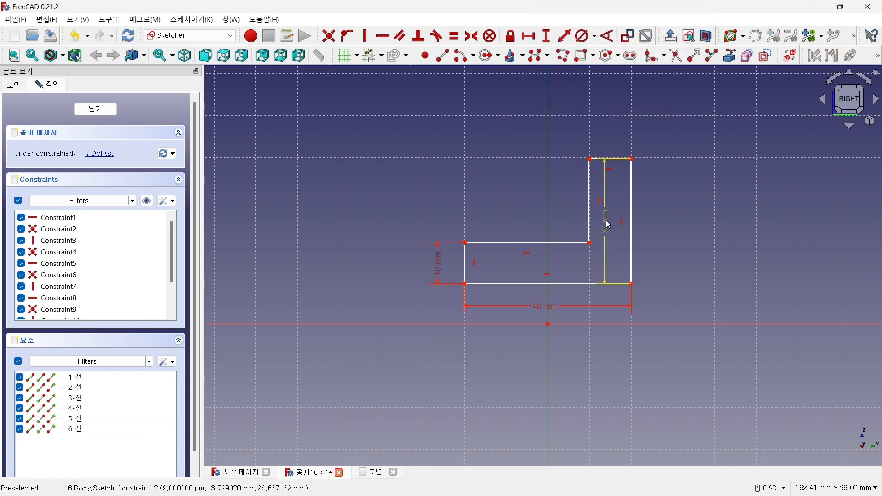
pyautogui.moveTo(608, 225); pyautogui.dragTo(679, 227)
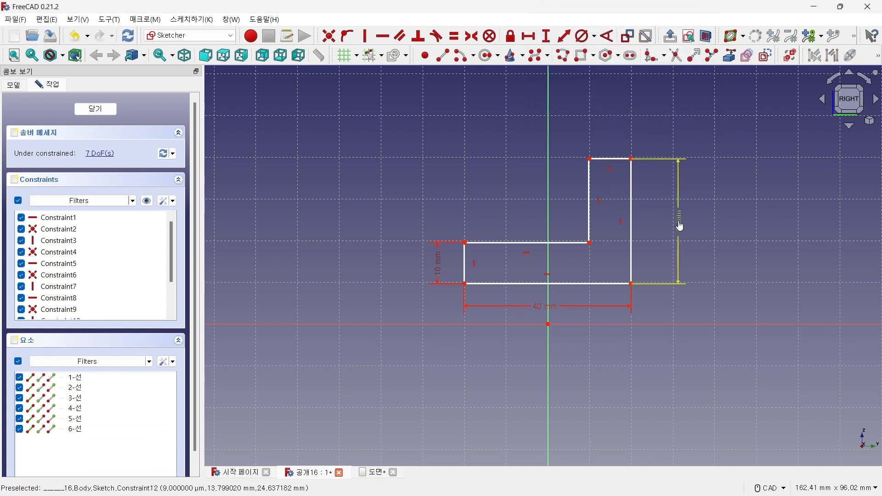
# Step: Constrain the horizontal length of the upright leg's top edge to 10 mm
pyautogui.click(619, 160)
pyautogui.click(528, 37)
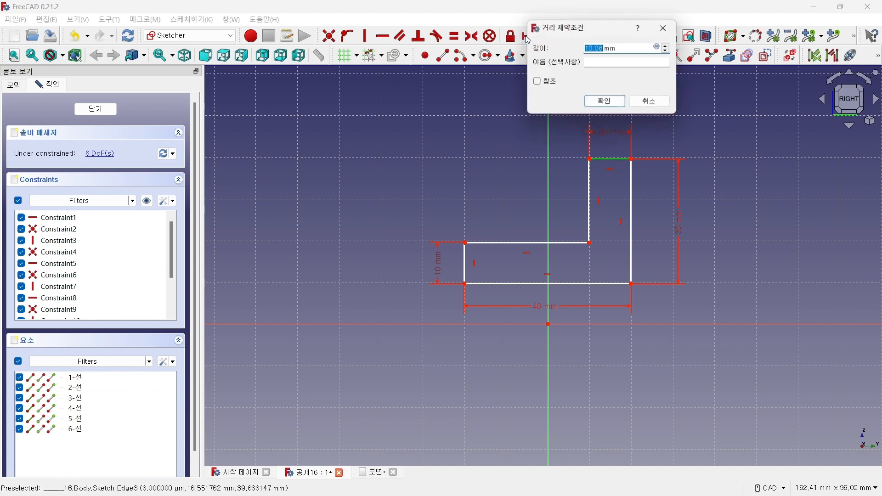
pyautogui.write('1')
pyautogui.press('Return')
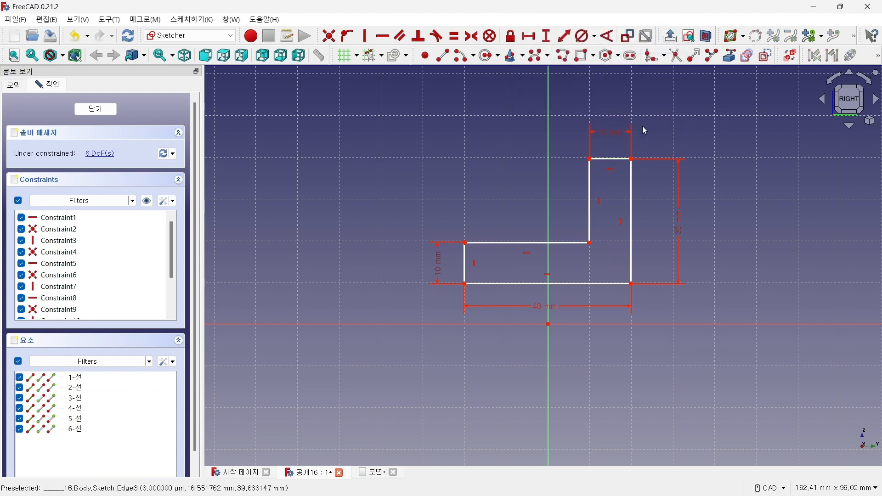
# Step: Set the horizontal distance between the profile's lower-left corner and the origin to 20 mm
pyautogui.click(465, 283)
pyautogui.click(547, 324)
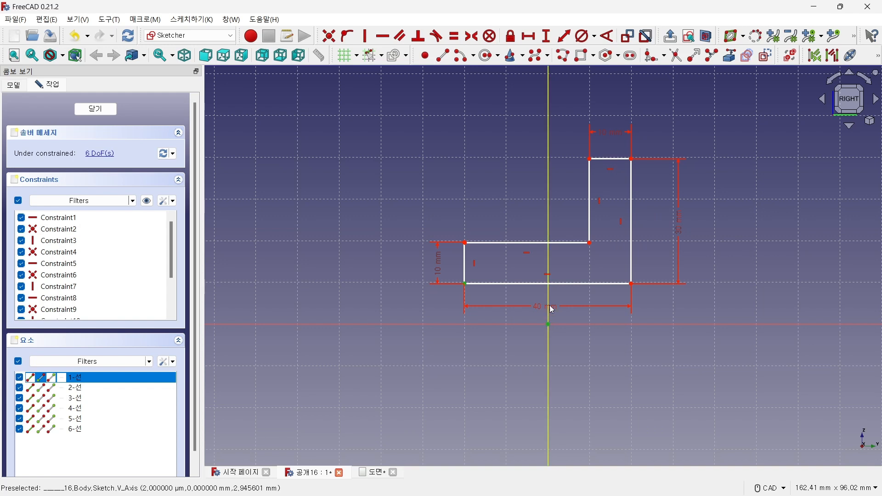
pyautogui.click(538, 39)
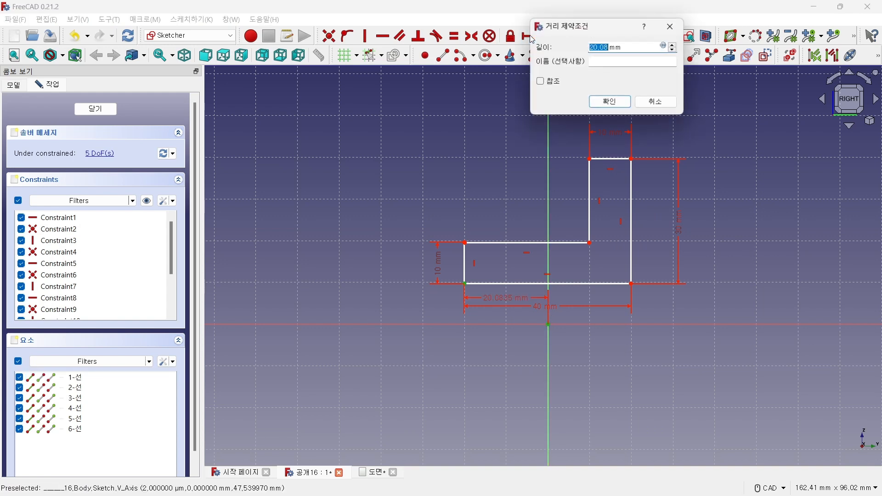
pyautogui.write('20')
pyautogui.press('Return')
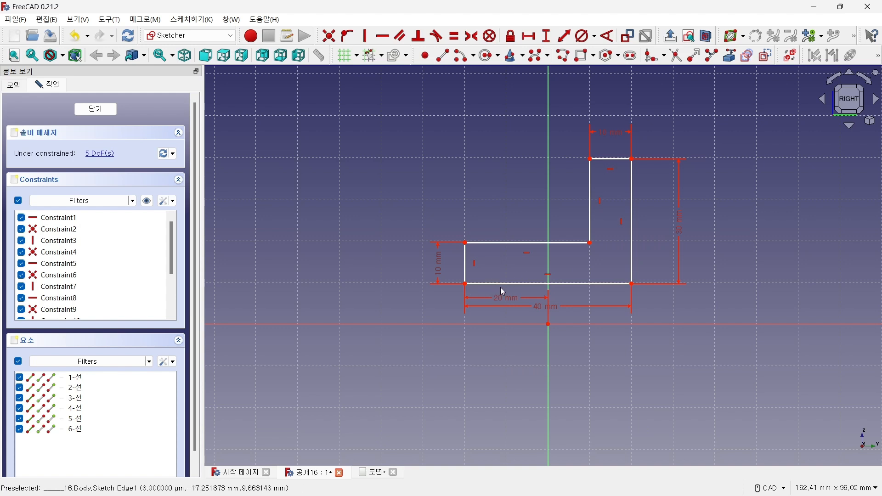
# Step: Constrain the profile's bottom edge to pass through the origin with a point-on-object constraint
pyautogui.click(486, 283)
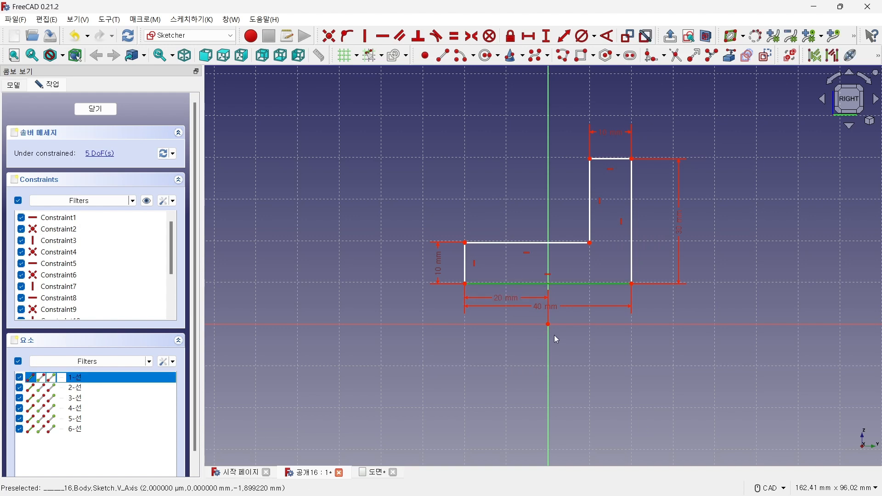
pyautogui.click(547, 324)
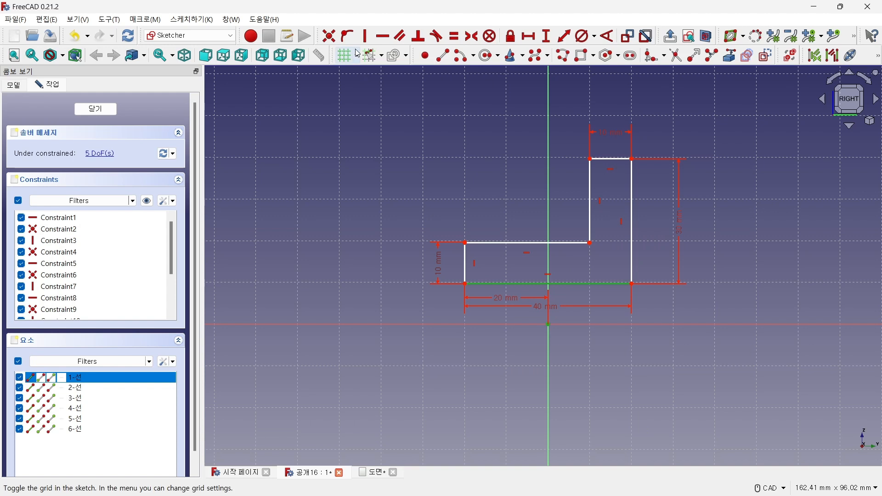
pyautogui.click(350, 38)
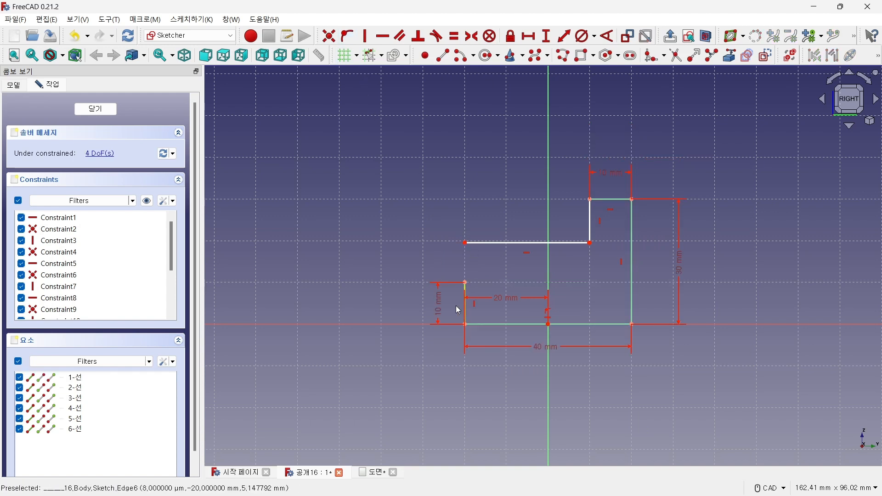
# Step: Join the open endpoints at the left edge and the inner corner with coincident constraints, then close the sketch
pyautogui.click(464, 242)
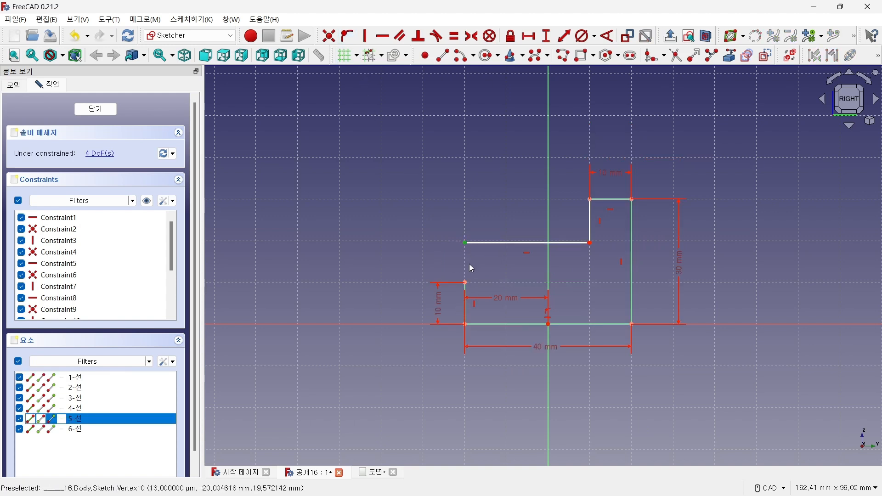
pyautogui.click(465, 282)
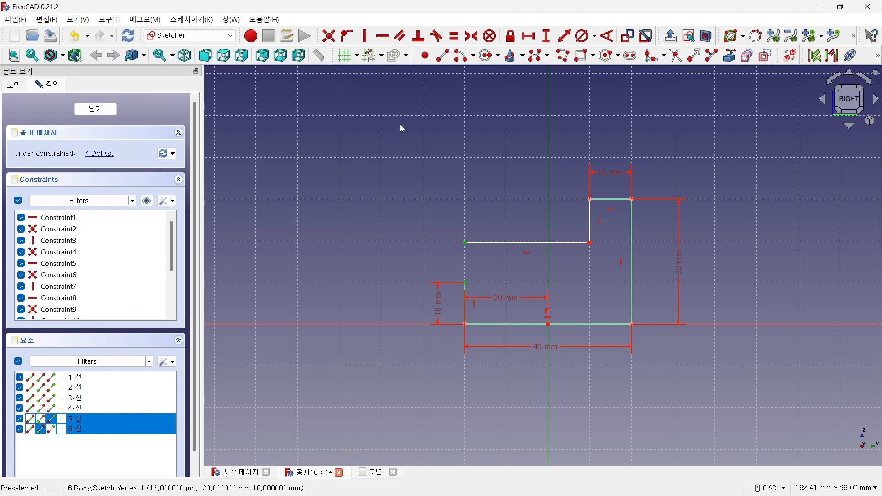
pyautogui.click(329, 37)
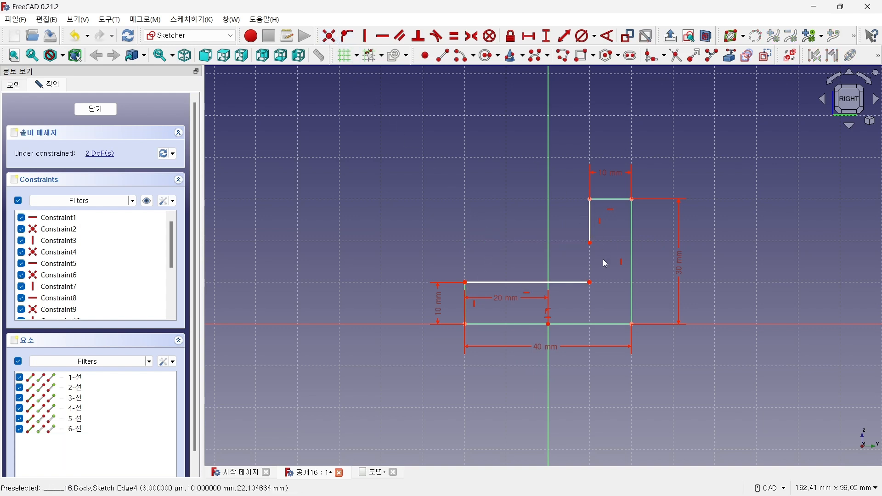
pyautogui.click(591, 243)
pyautogui.click(590, 282)
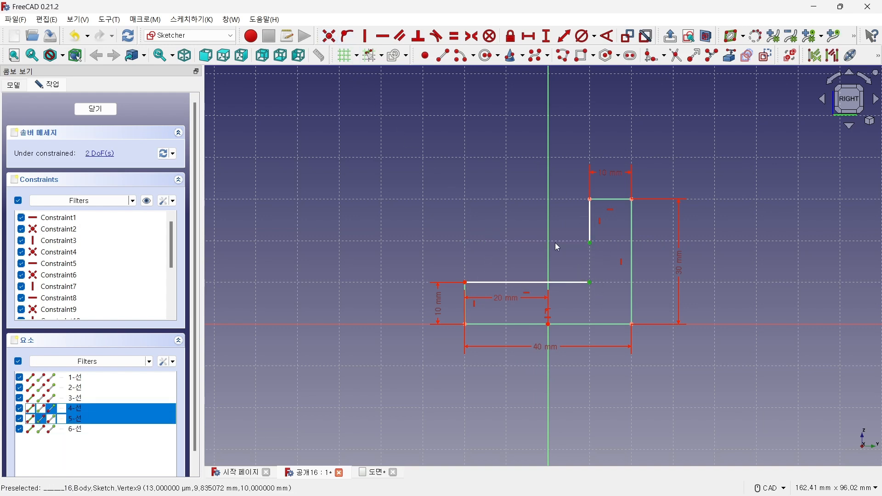
pyautogui.click(329, 37)
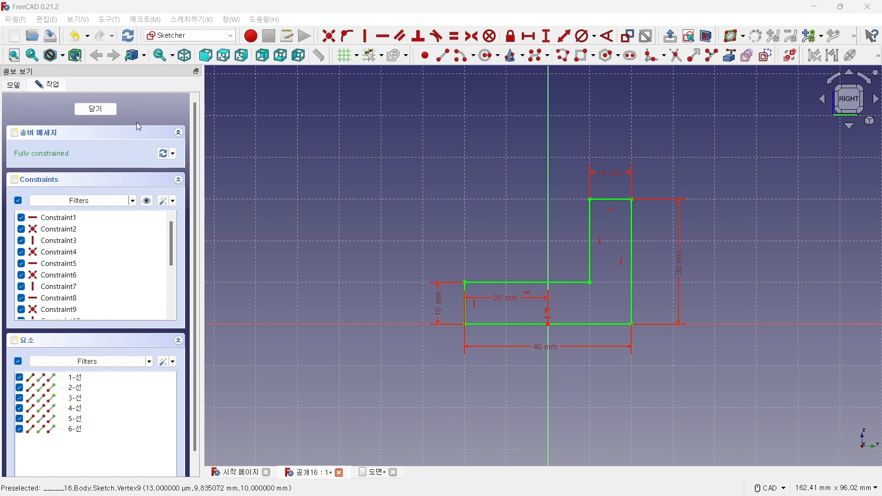
pyautogui.click(98, 112)
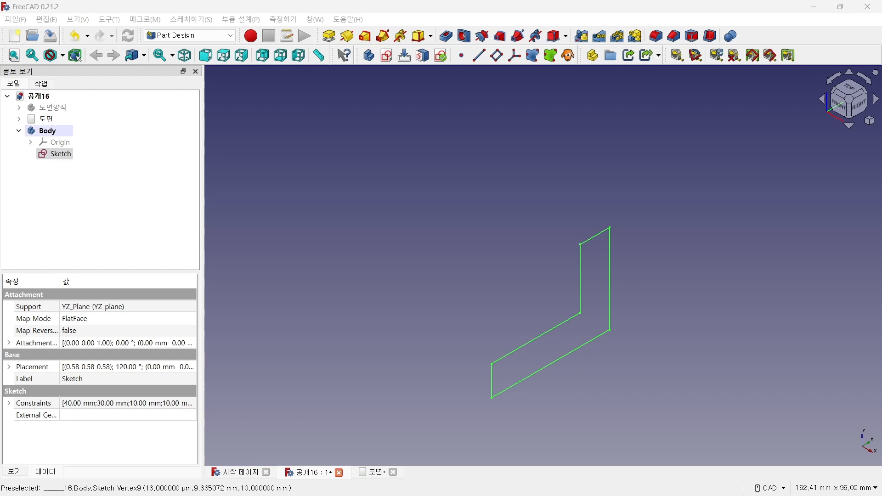
pyautogui.hotkey('alt', 'Tab')
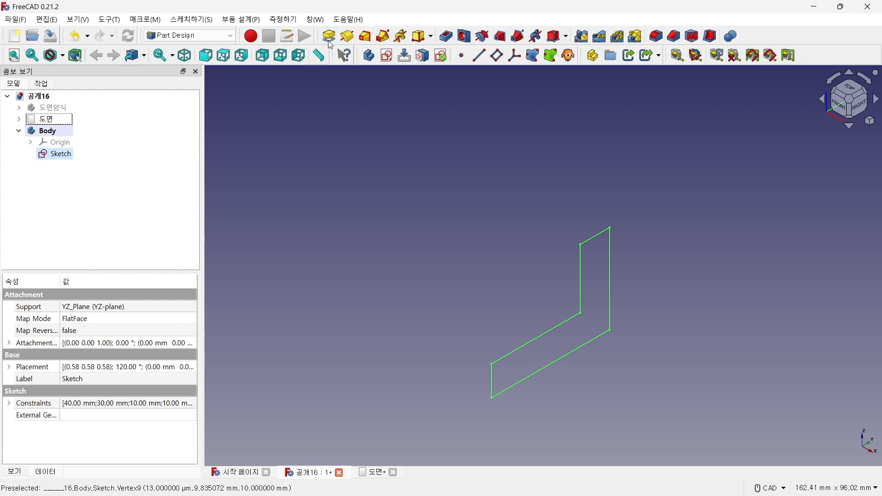
# Step: Pad the L-shaped profile 60 mm, symmetric to its sketch plane
pyautogui.click(330, 42)
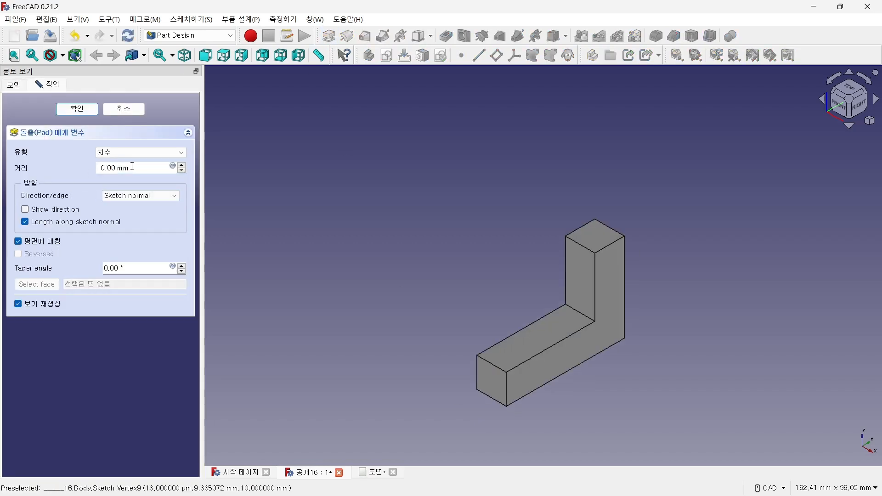
pyautogui.moveTo(132, 166); pyautogui.dragTo(58, 165)
pyautogui.write('60')
pyautogui.click(77, 110)
pyautogui.click(14, 55)
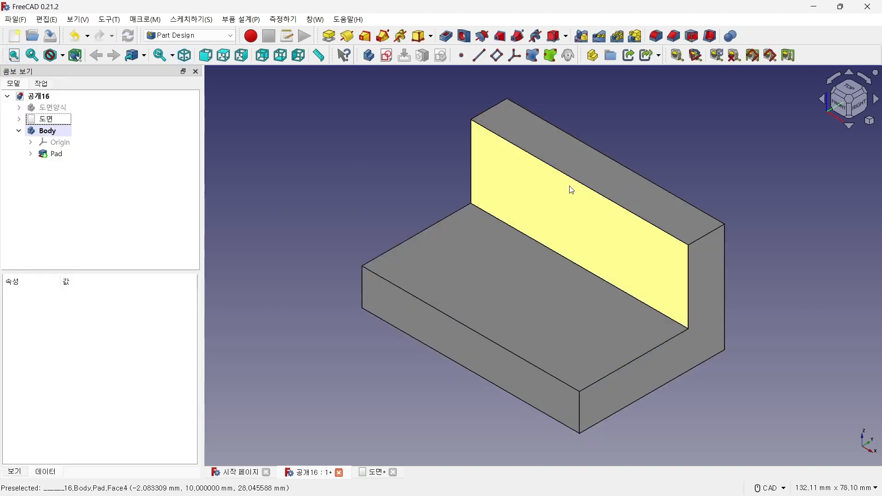
# Step: Start a sketch on the upright leg's inner face and link its upper edge as external geometry
pyautogui.click(565, 202)
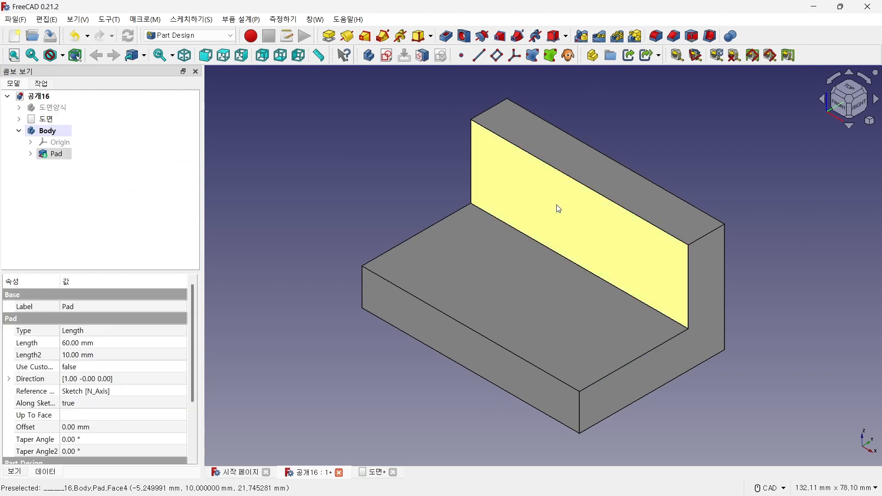
pyautogui.click(387, 56)
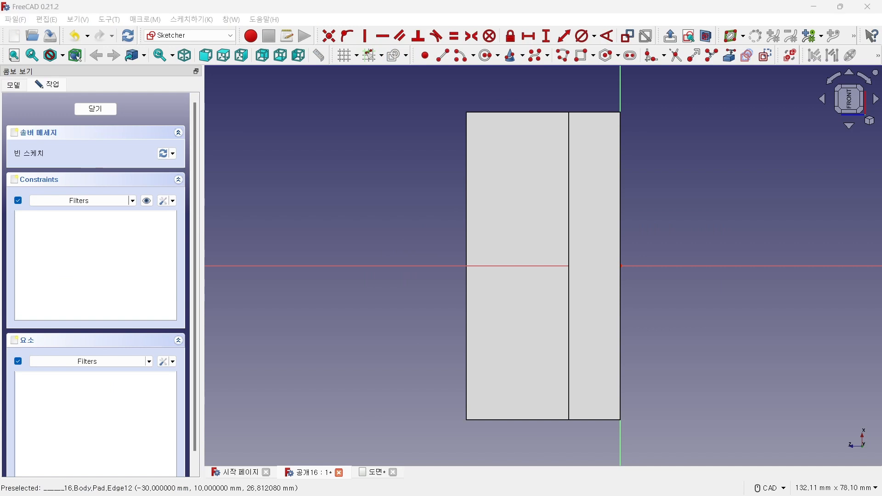
pyautogui.click(730, 56)
pyautogui.click(467, 196)
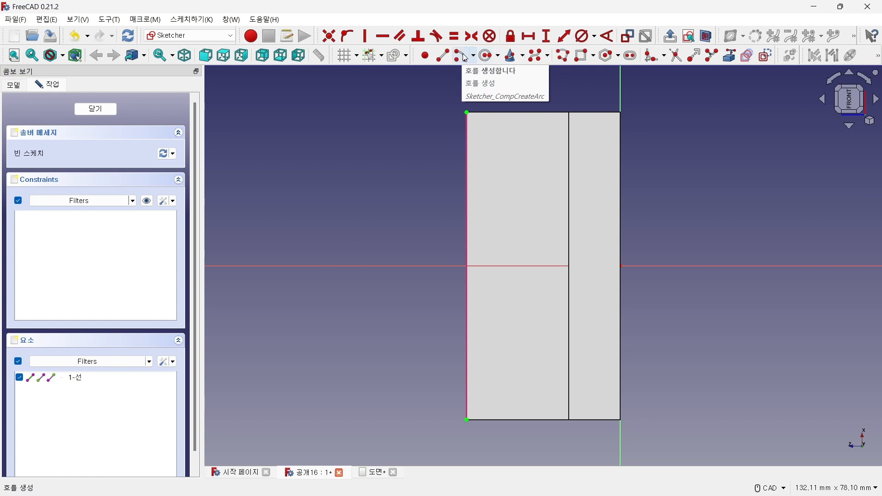
# Step: Draw an arc by endpoints and rim point between the linked edge's endpoints, bulging outward above the upright leg
pyautogui.click(474, 56)
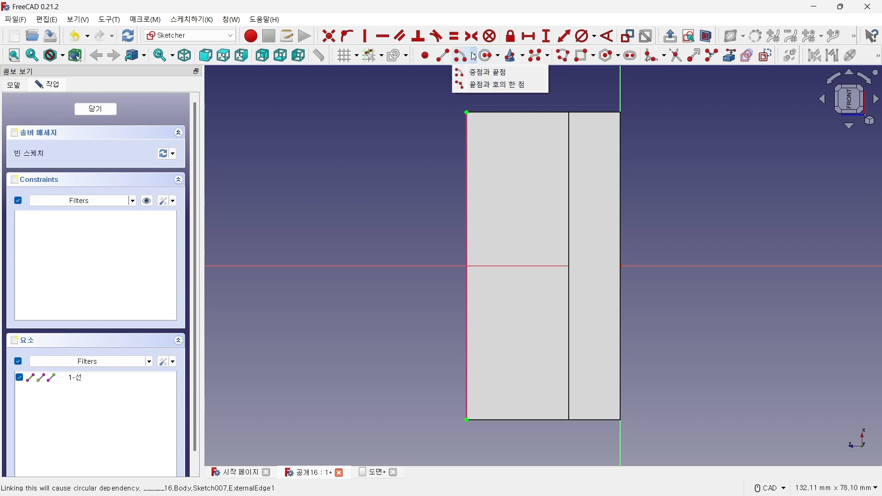
pyautogui.click(483, 86)
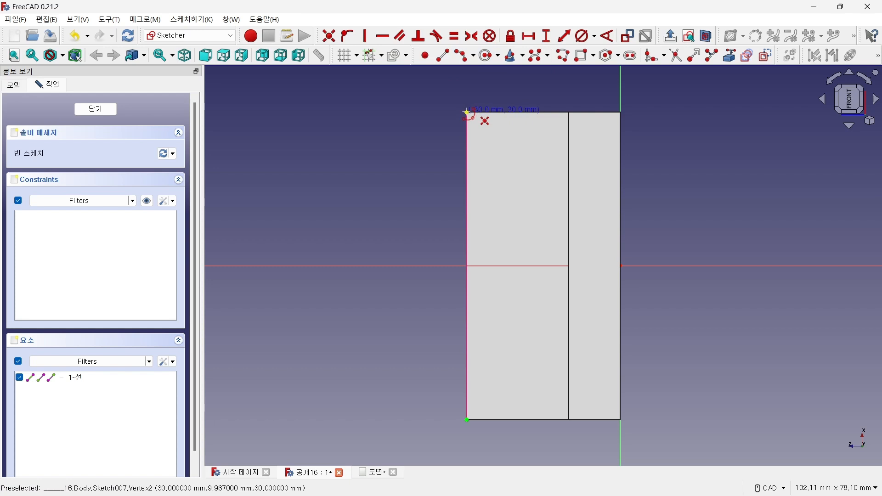
pyautogui.click(466, 113)
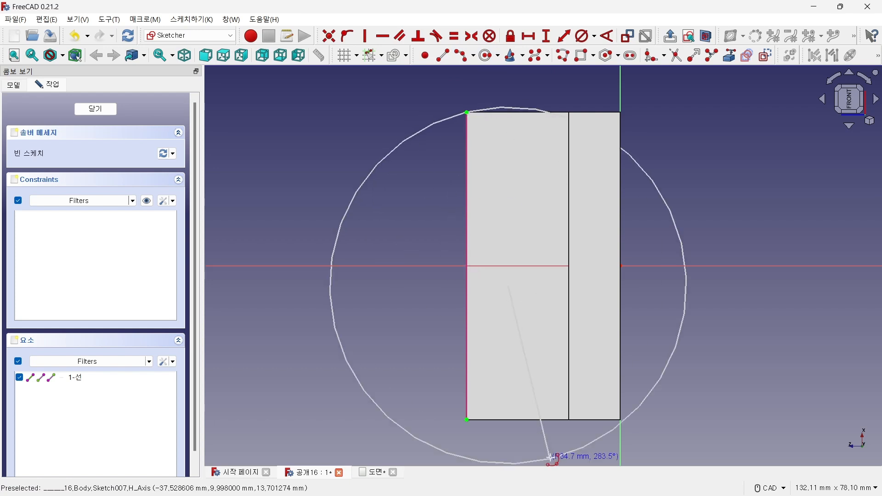
pyautogui.click(466, 419)
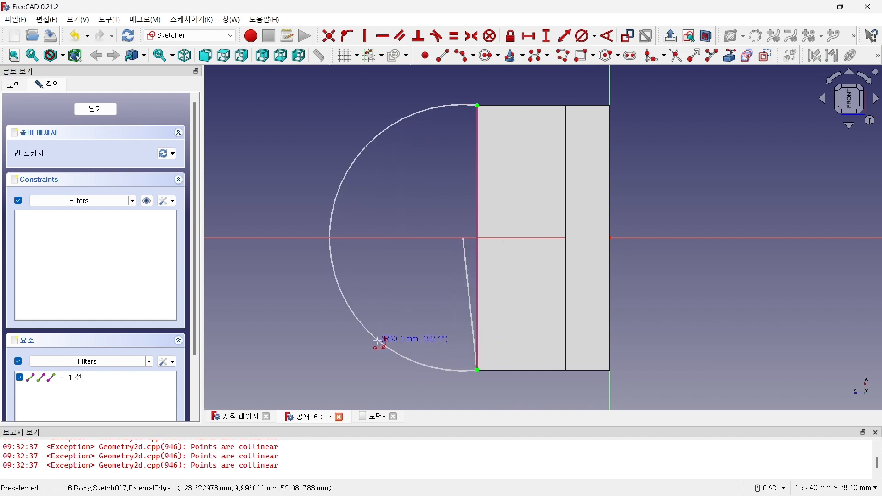
pyautogui.click(393, 339)
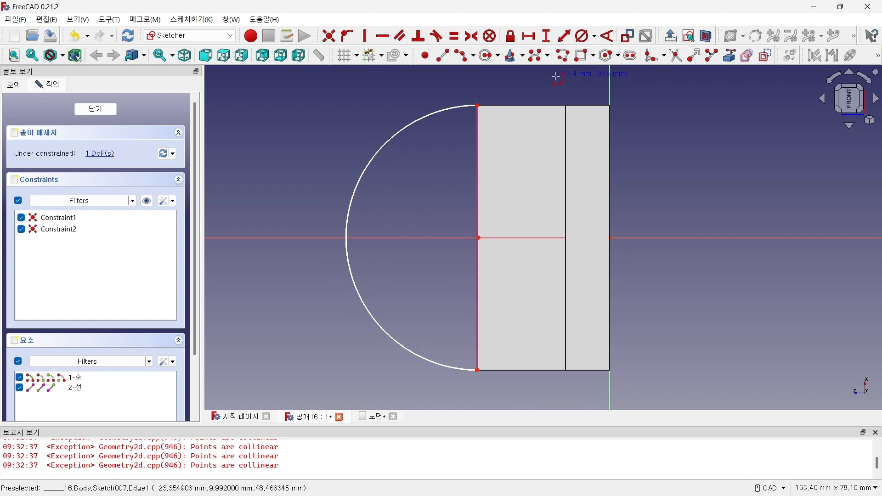
# Step: Constrain the arc's radius to 30 mm
pyautogui.click(594, 36)
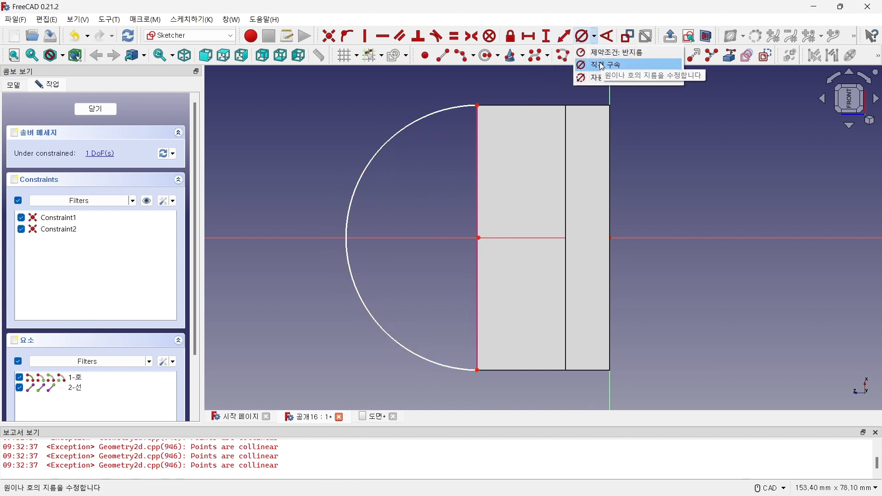
pyautogui.click(610, 53)
pyautogui.click(429, 118)
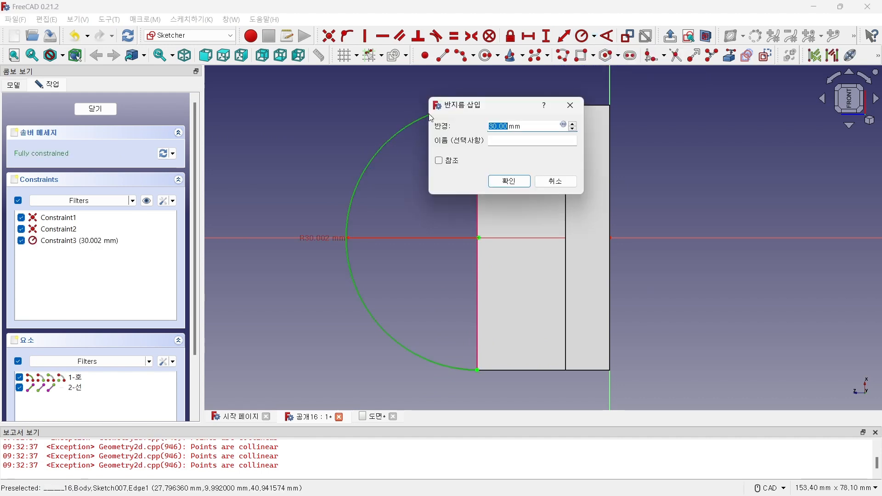
pyautogui.write('30')
pyautogui.press('Return')
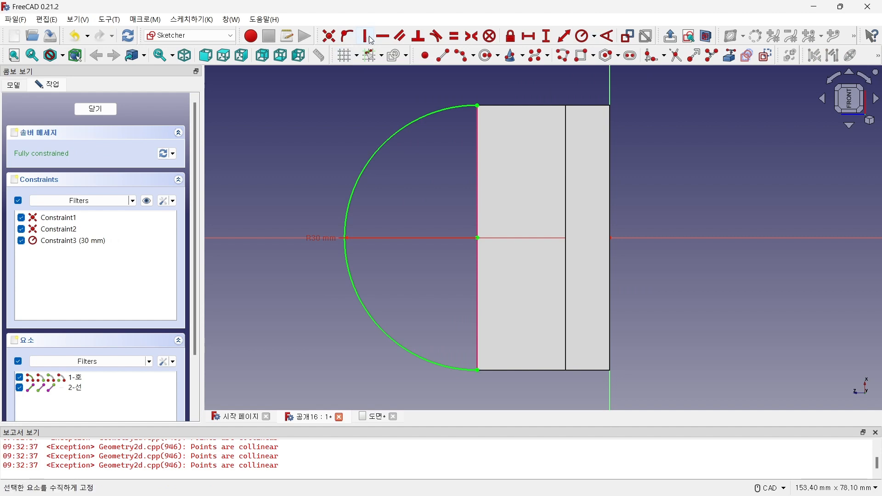
# Step: Close the half-disc profile with a straight line between the arc's endpoints and finish the sketch
pyautogui.click(478, 106)
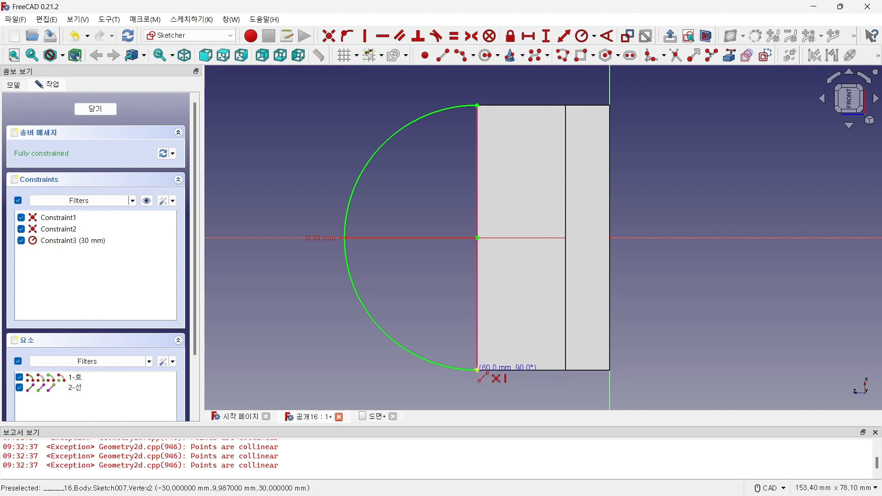
pyautogui.click(478, 370)
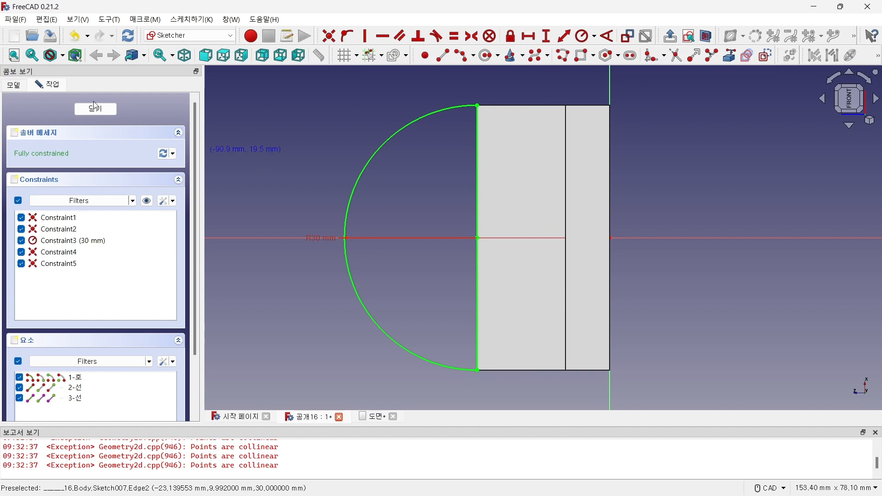
pyautogui.click(82, 109)
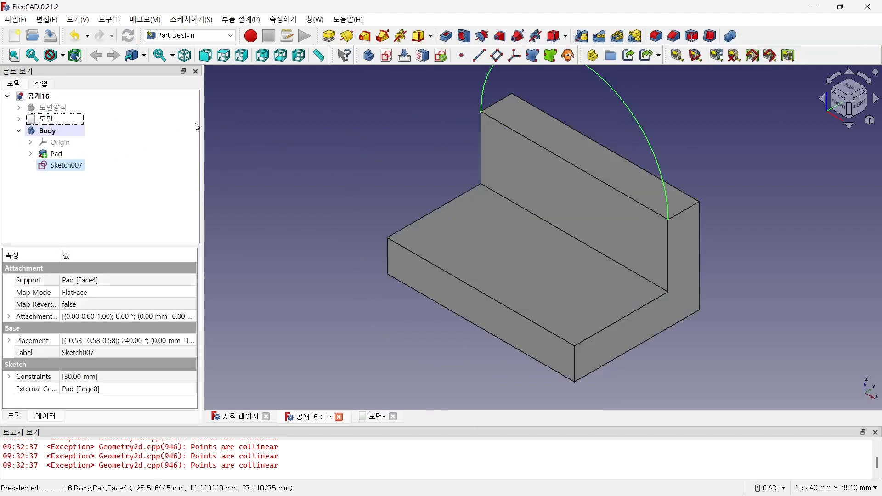
# Step: Pad the half-disc sketch 10 mm in the reversed direction so it extends the upright leg
pyautogui.click(329, 36)
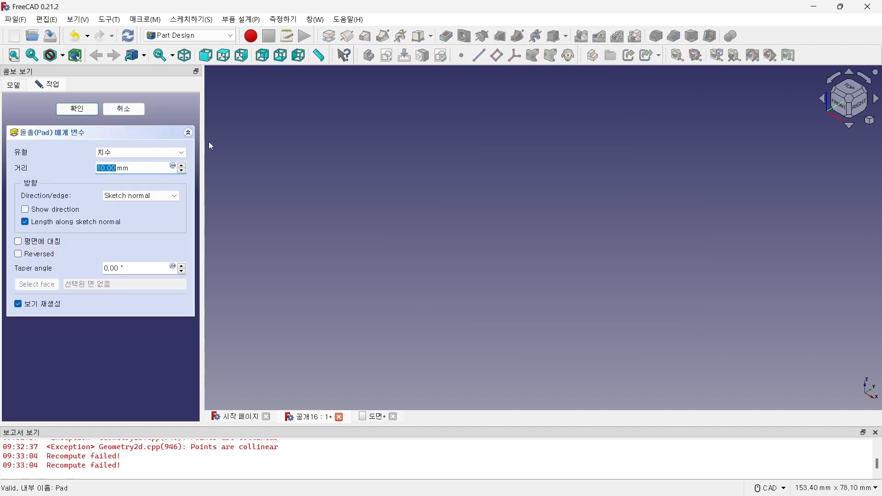
pyautogui.click(45, 256)
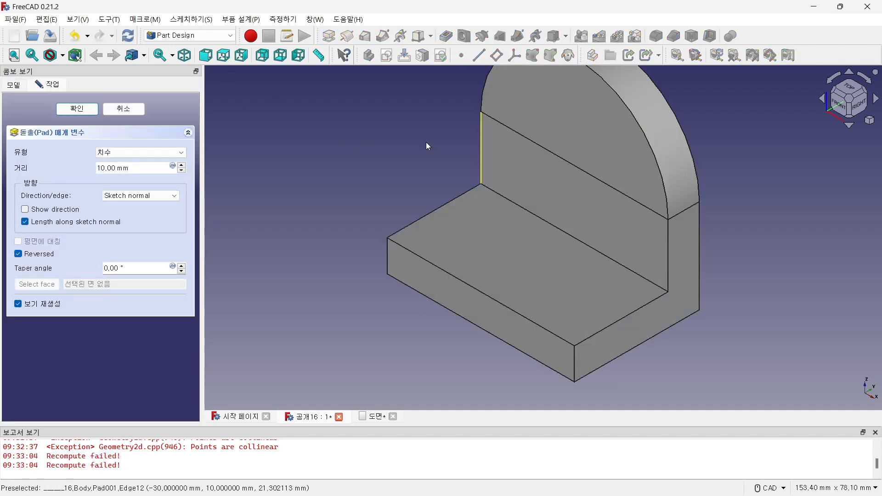
pyautogui.click(95, 112)
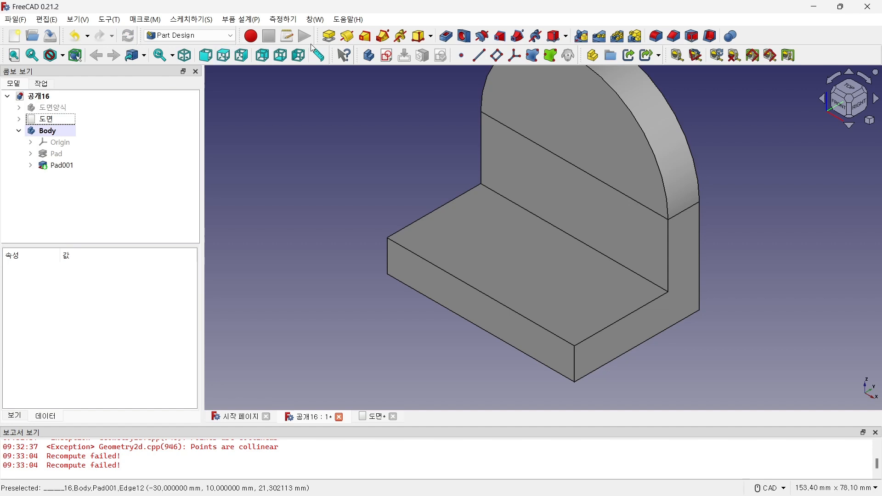
pyautogui.click(16, 58)
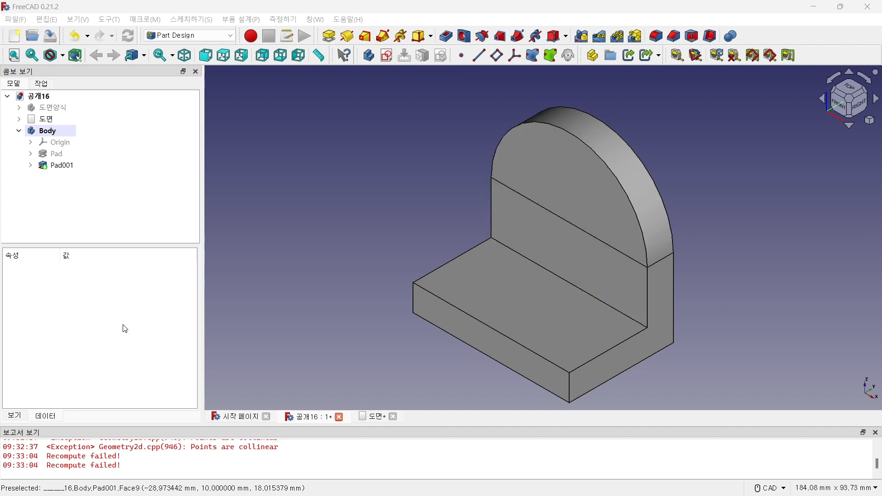
# Step: Set the Refine property of Pad001 to true
pyautogui.click(67, 167)
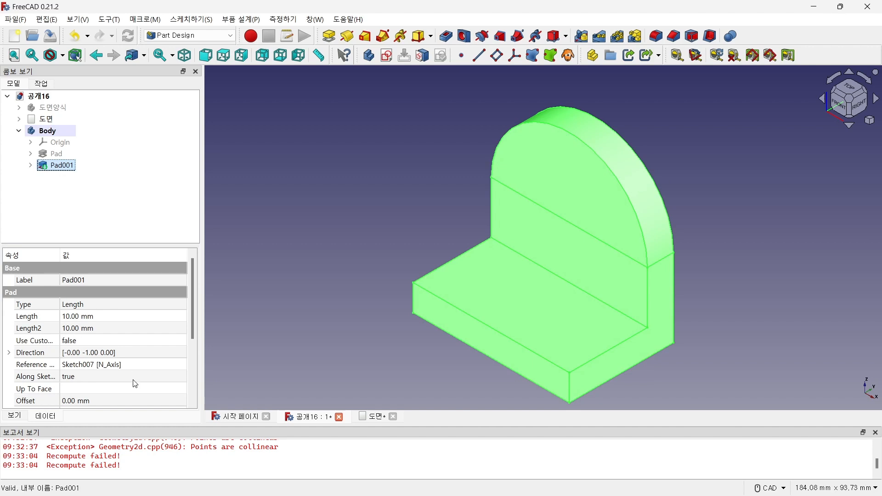
pyautogui.scroll(-3, 113, 392)
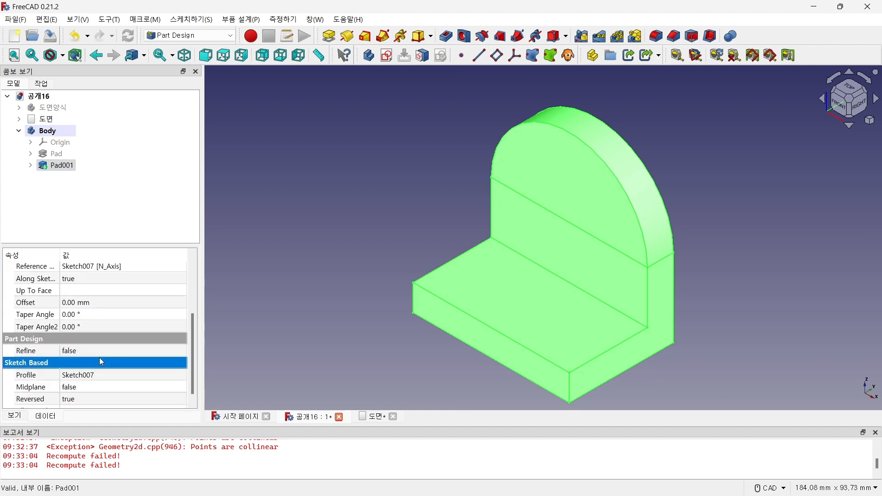
pyautogui.click(101, 352)
pyautogui.click(101, 353)
pyautogui.click(90, 366)
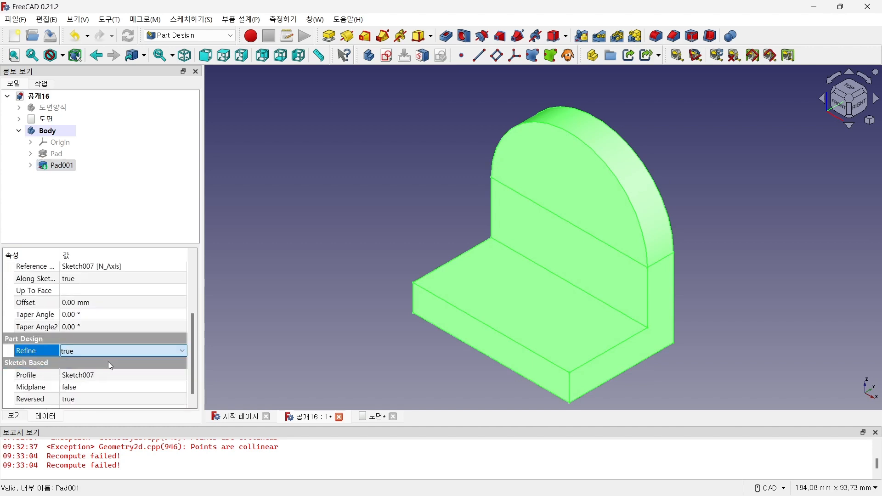
pyautogui.click(259, 278)
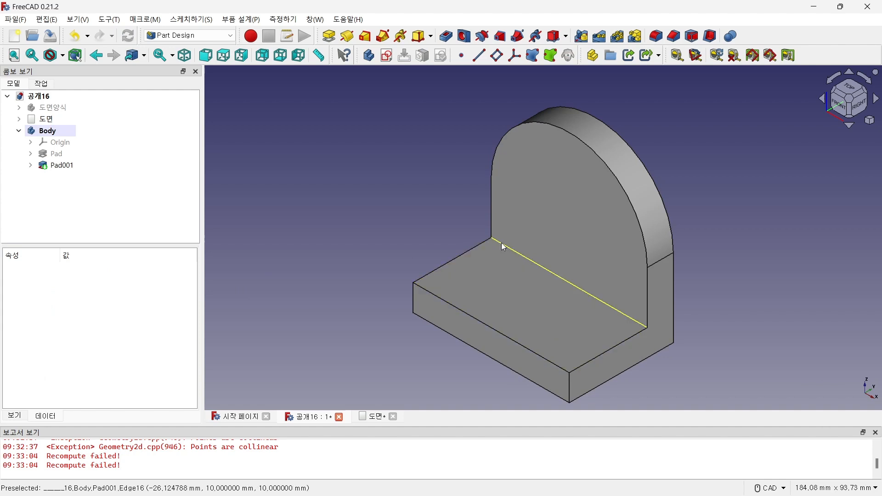
# Step: Start a sketch on the base's top face and link its 60 mm front edge as external geometry
pyautogui.click(507, 291)
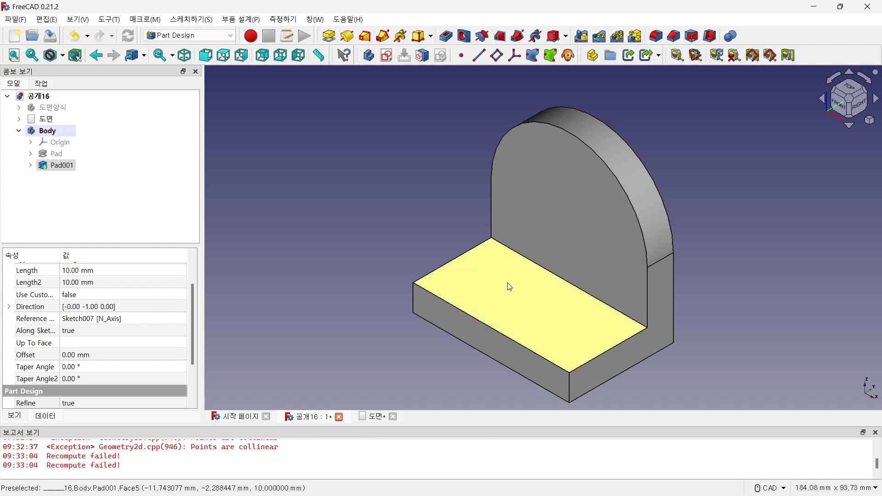
pyautogui.click(385, 56)
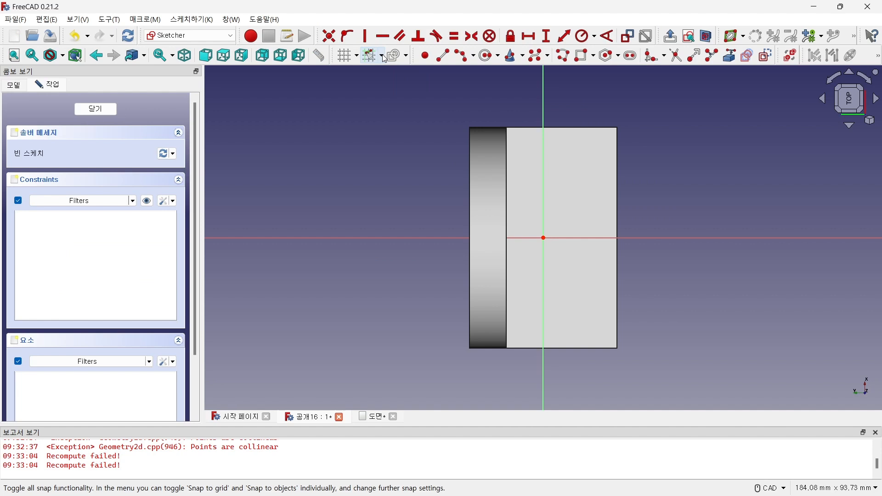
pyautogui.click(730, 55)
pyautogui.click(618, 153)
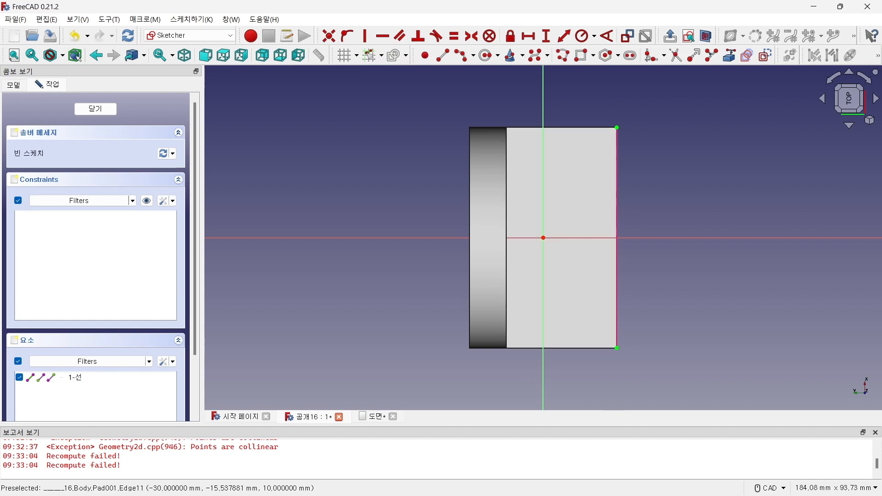
# Step: Consult the reference drawing and sketch a rectangle about 29 mm long ending on the linked edge, stretched across the horizontal axis
pyautogui.hotkey('alt', 'Tab')
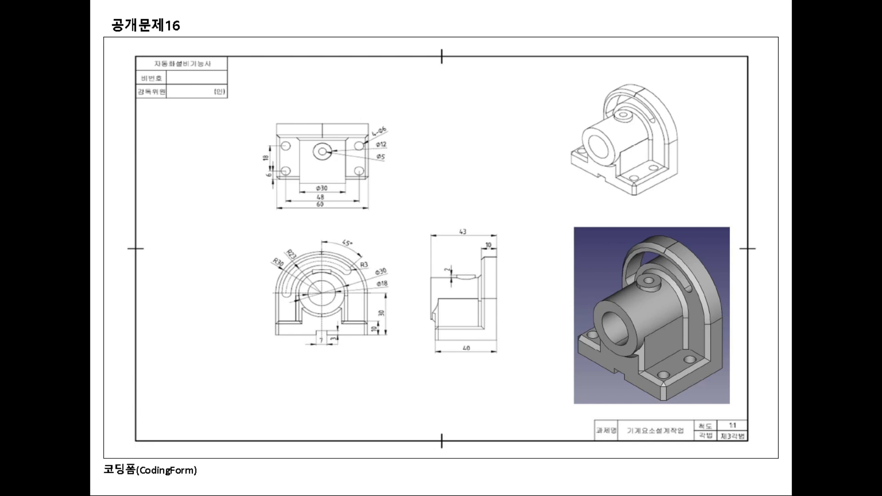
pyautogui.hotkey('alt', 'Tab')
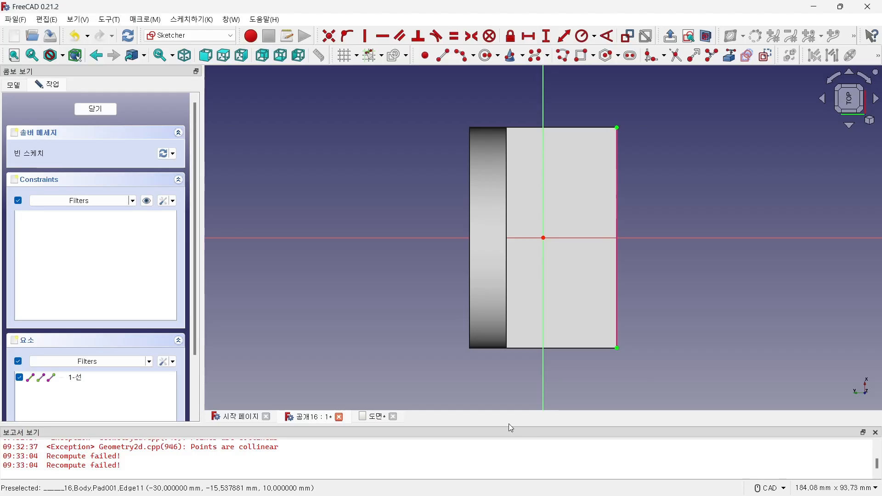
pyautogui.click(581, 55)
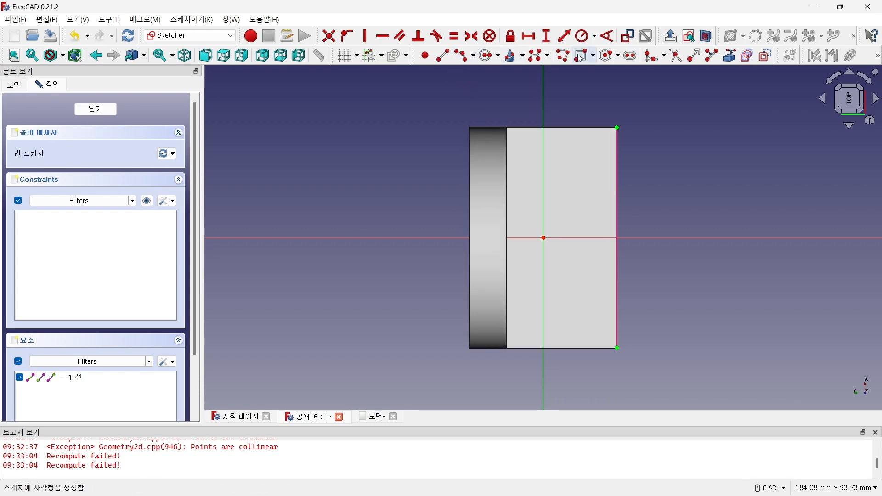
pyautogui.click(511, 183)
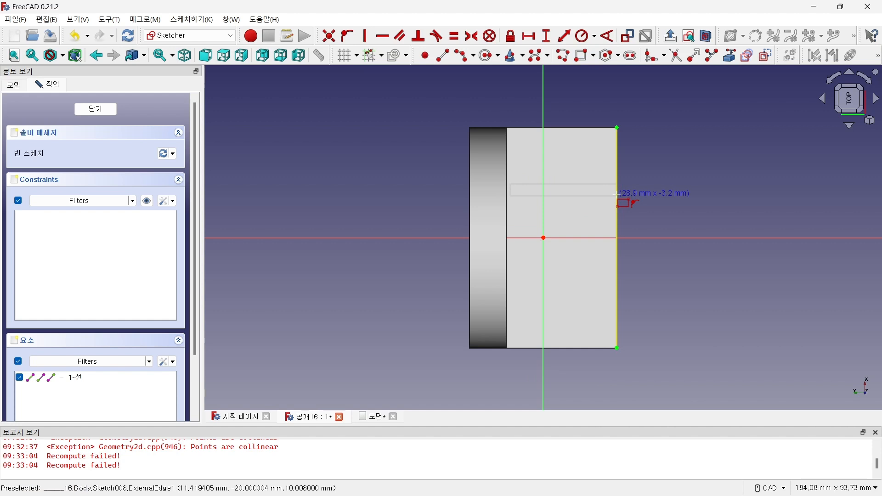
pyautogui.click(618, 195)
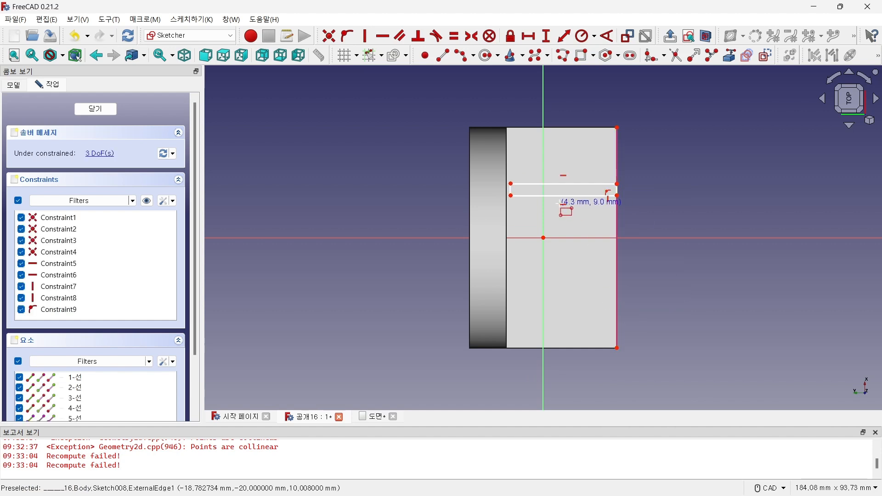
pyautogui.moveTo(564, 194); pyautogui.dragTo(565, 300)
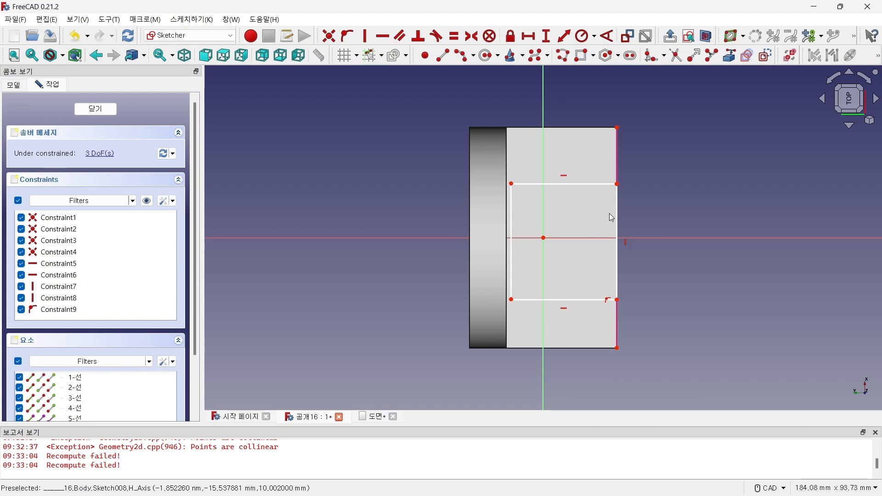
# Step: Constrain the vertical length of the rectangle's side on the linked edge to 30 mm
pyautogui.click(615, 210)
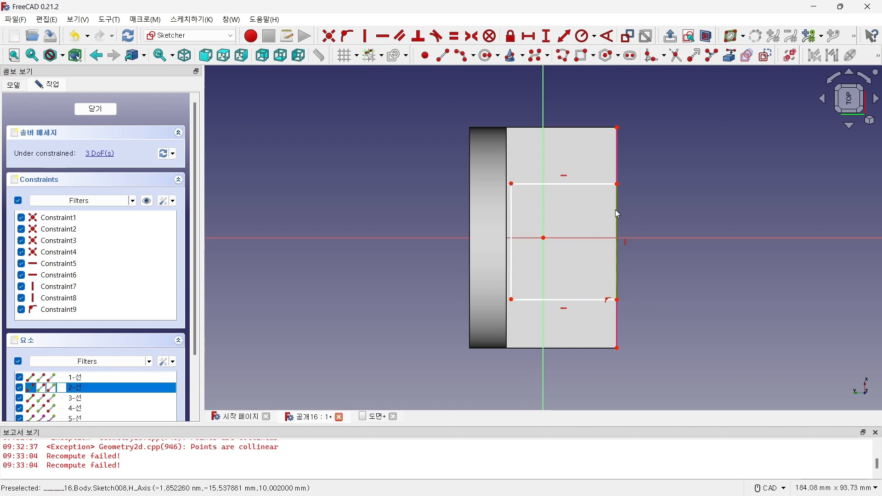
pyautogui.click(546, 37)
pyautogui.write('30')
pyautogui.press('Return')
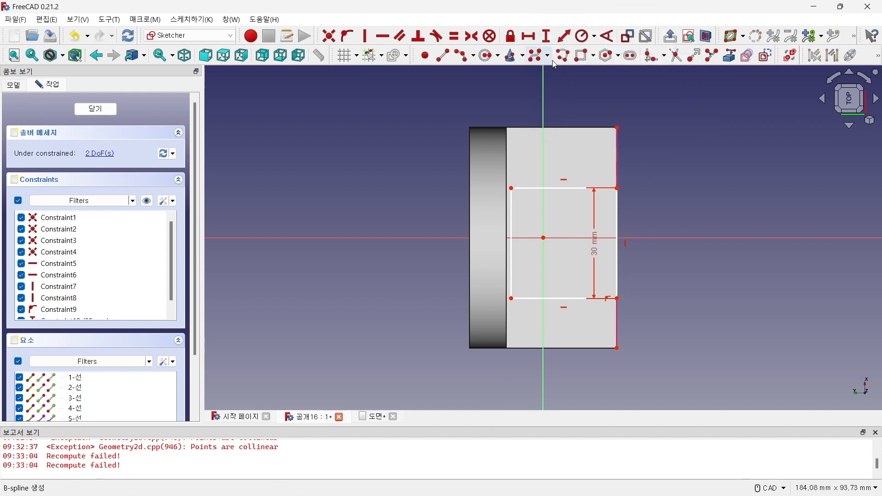
# Step: Constrain the vertical distance from the rectangle's upper corner on the linked edge to the sketch origin to 15 mm
pyautogui.click(617, 187)
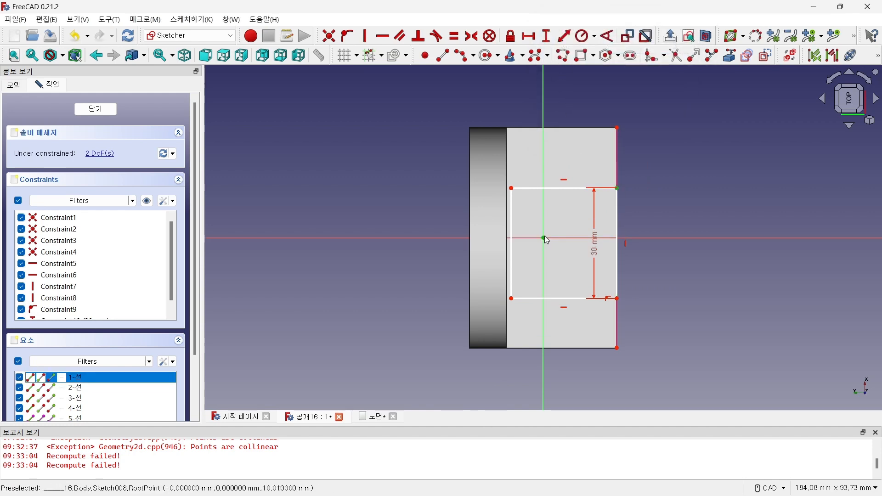
pyautogui.click(548, 39)
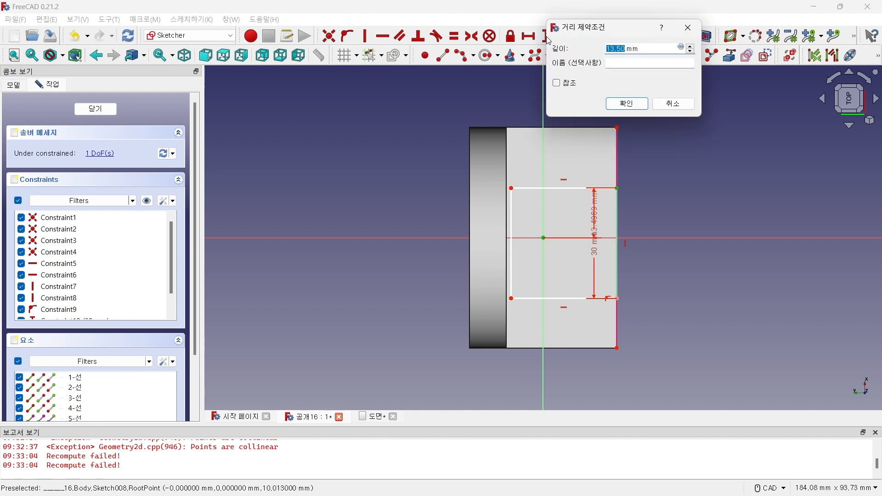
pyautogui.write('15')
pyautogui.press('Return')
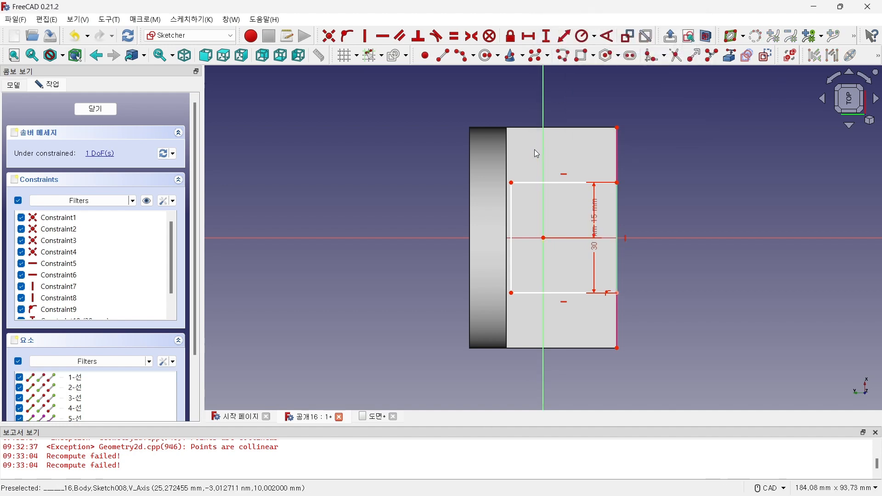
# Step: Constrain the rectangle's horizontal side to 30 mm and close the sketch
pyautogui.click(531, 181)
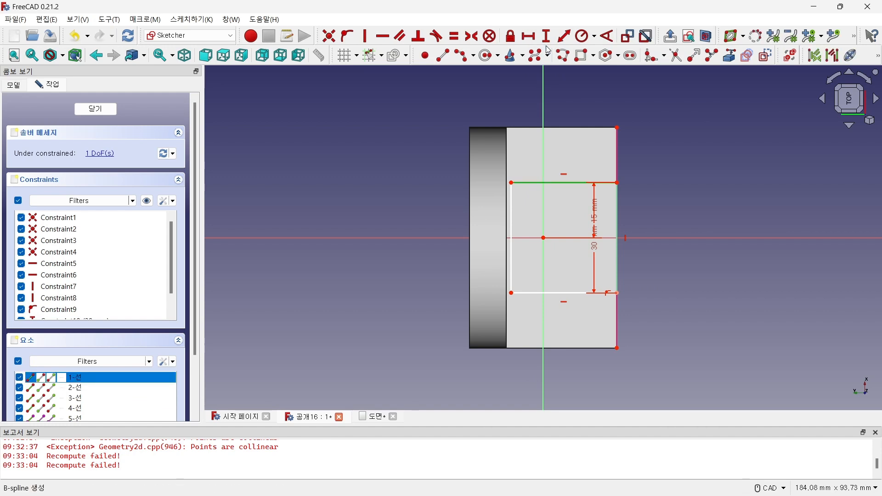
pyautogui.click(529, 37)
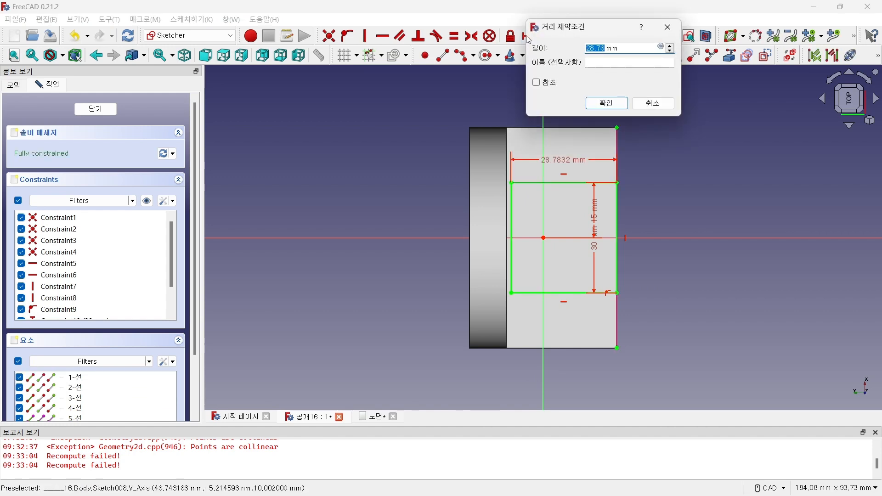
pyautogui.write('30')
pyautogui.press('Return')
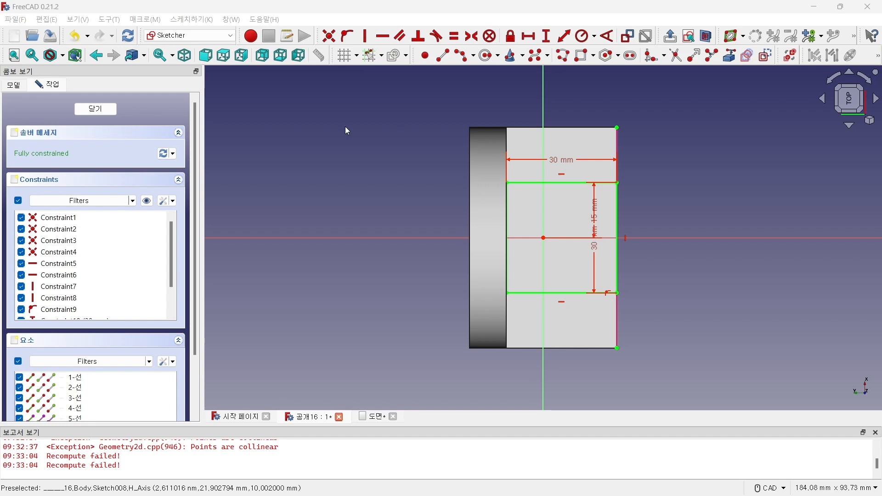
pyautogui.click(106, 112)
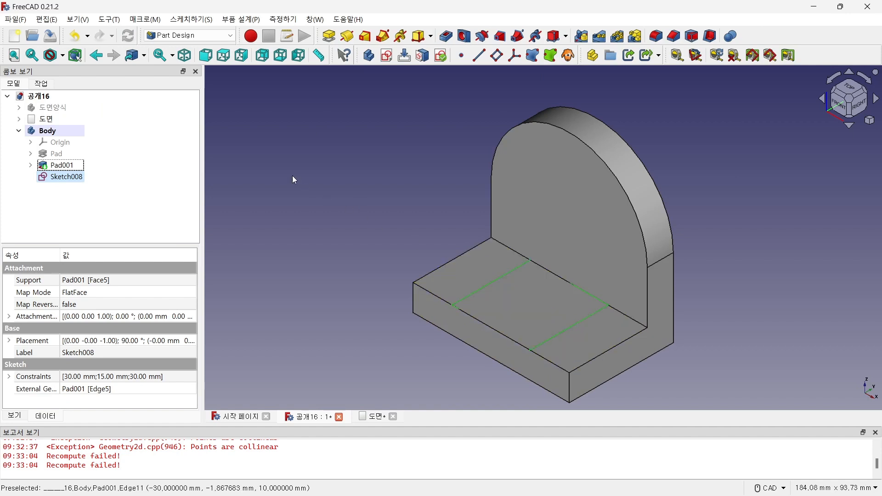
# Step: Pad the rectangle sketch upward from the base by 20 mm to form the bearing block
pyautogui.click(328, 37)
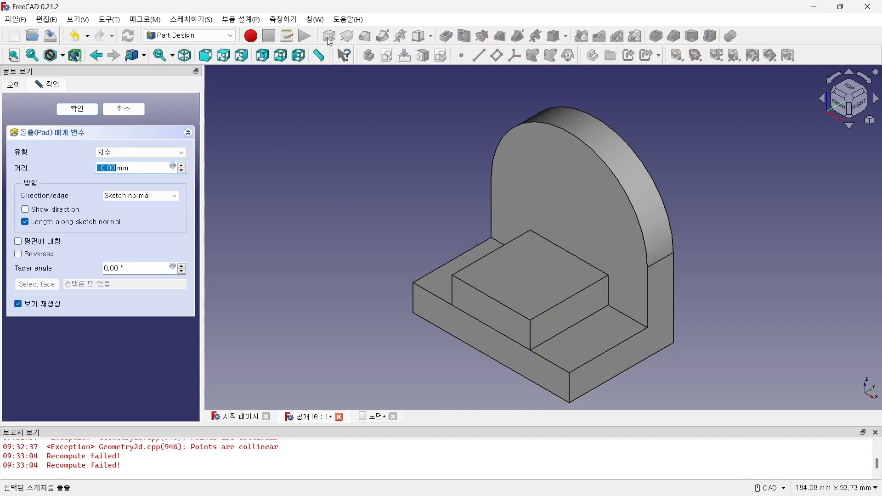
pyautogui.write('20')
pyautogui.press('Return')
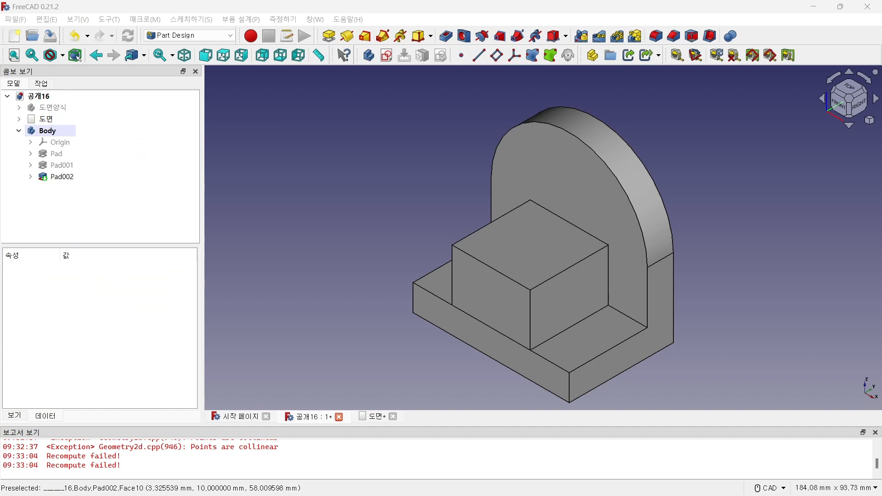
pyautogui.hotkey('alt', 'Tab')
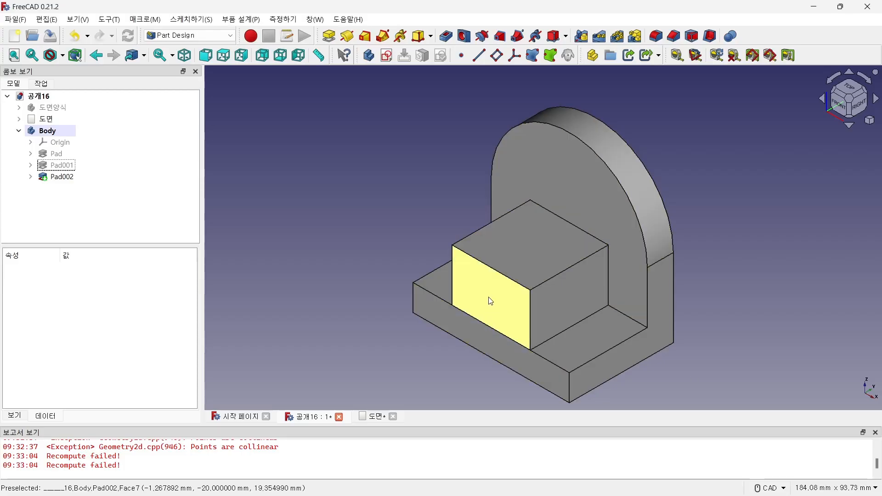
# Step: Set the Refine property of Pad002 to true
pyautogui.click(56, 178)
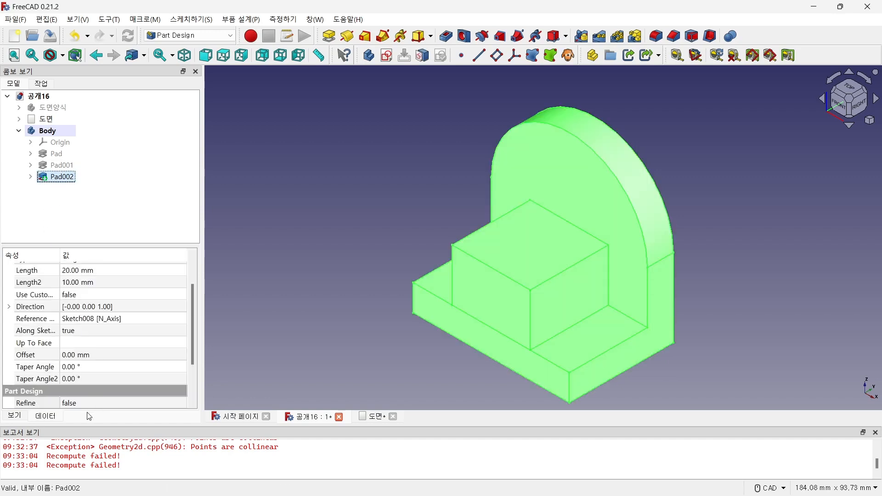
pyautogui.click(92, 405)
pyautogui.click(91, 405)
pyautogui.click(84, 419)
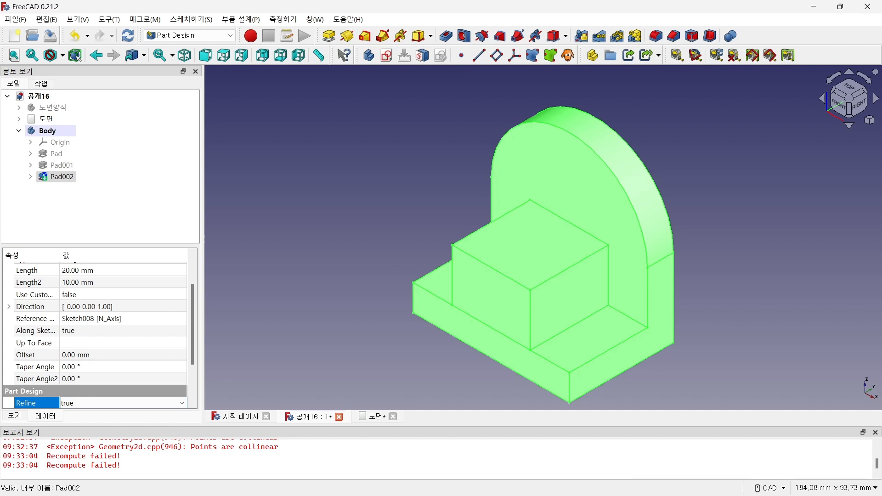
pyautogui.click(290, 136)
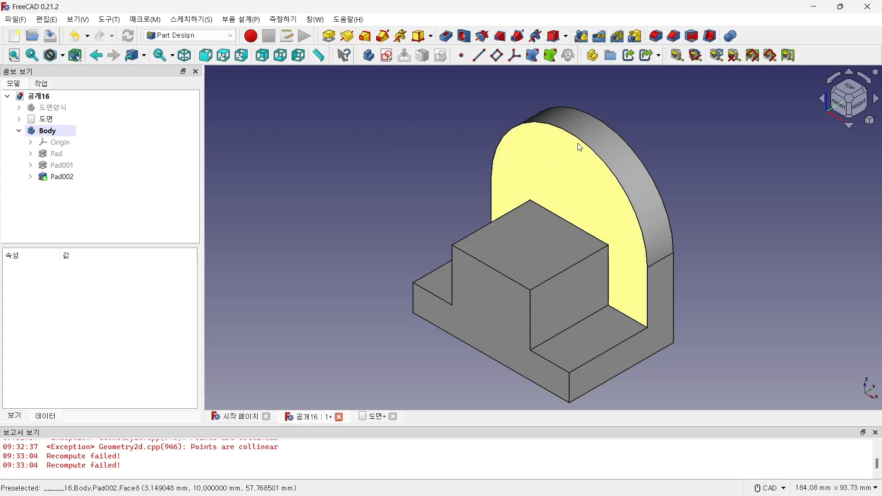
# Step: Start a fillet and select the upright's front arc plus the upright, base and block edges around the recess on the +X side
pyautogui.click(657, 35)
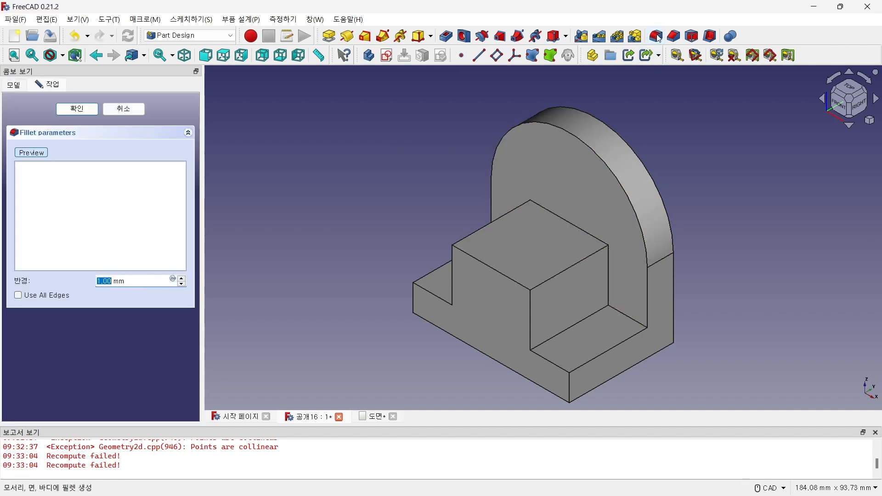
pyautogui.click(41, 155)
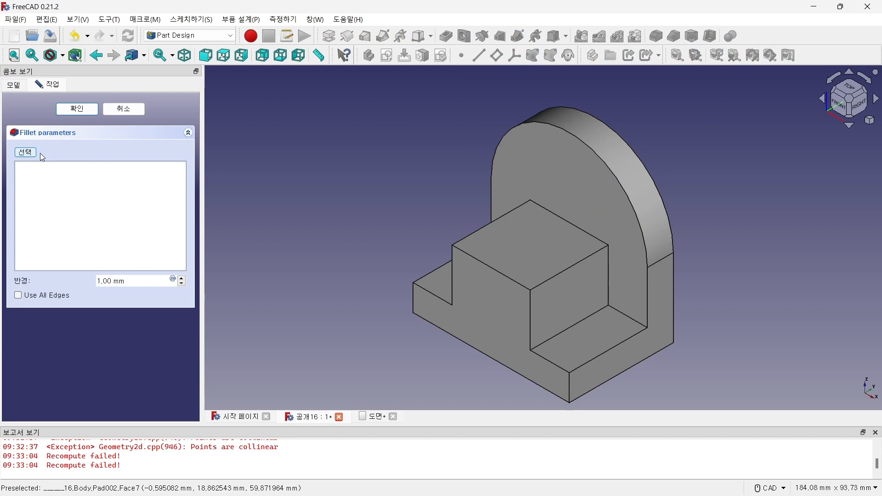
pyautogui.click(567, 132)
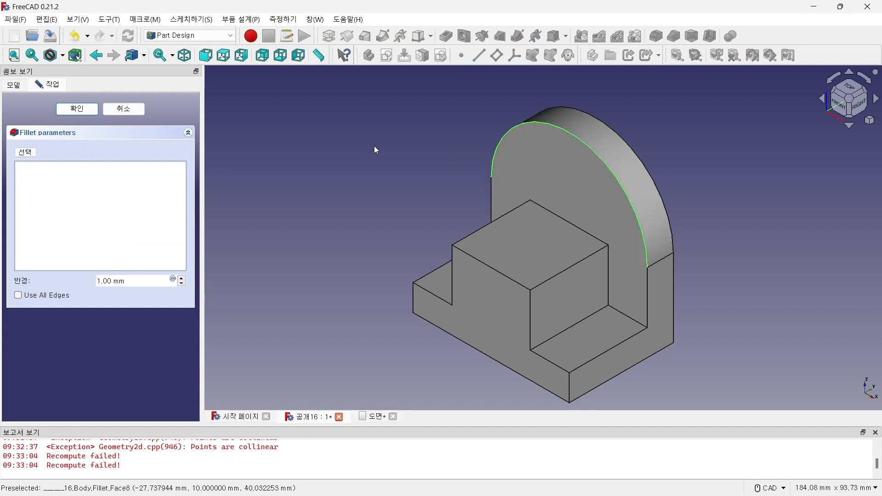
pyautogui.click(25, 152)
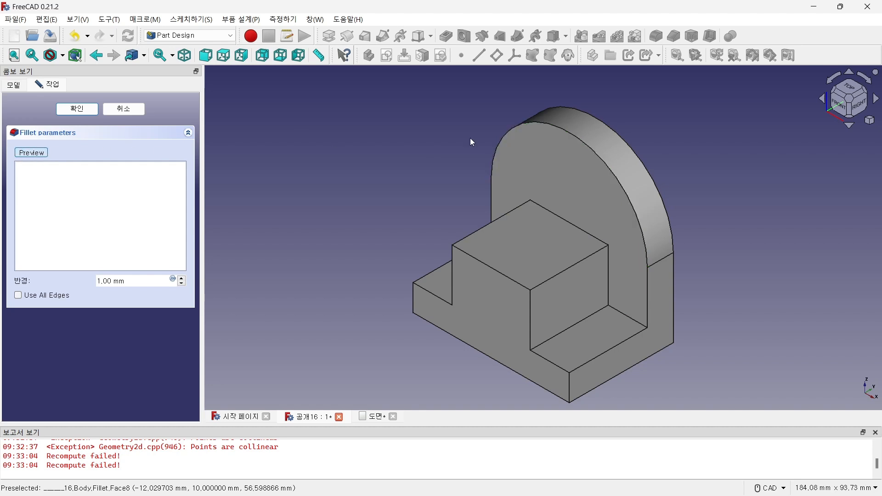
pyautogui.click(569, 133)
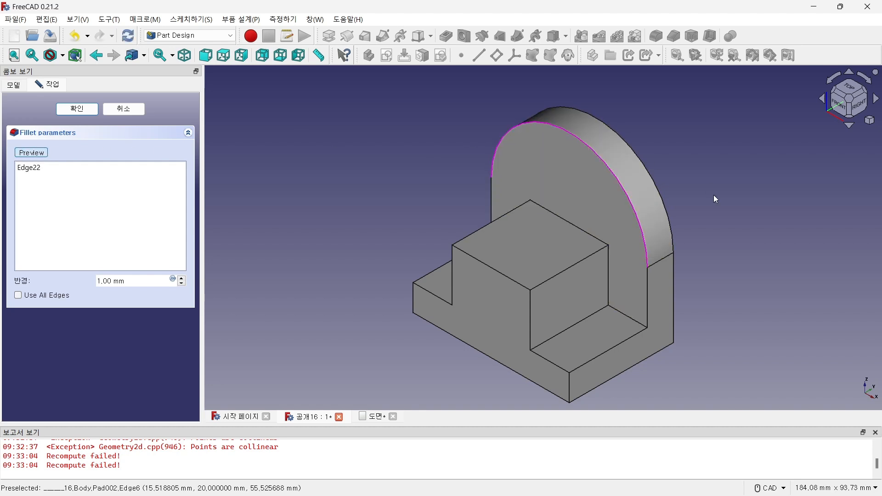
pyautogui.click(648, 294)
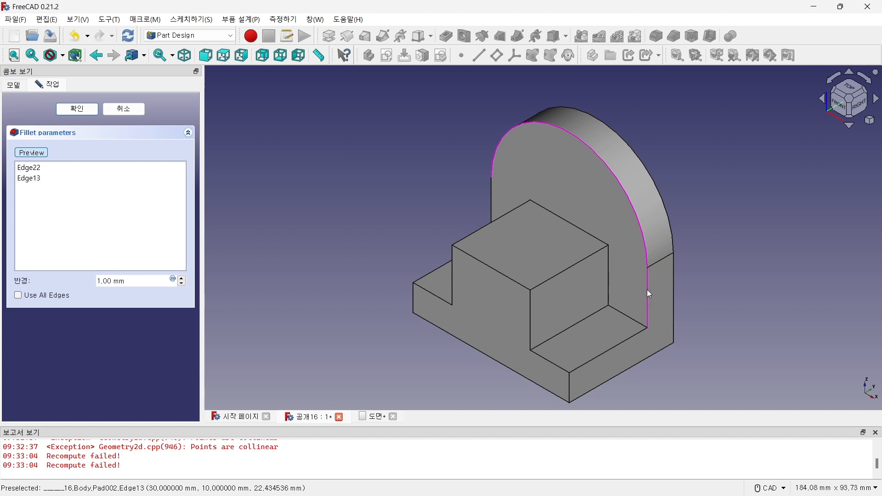
pyautogui.click(627, 346)
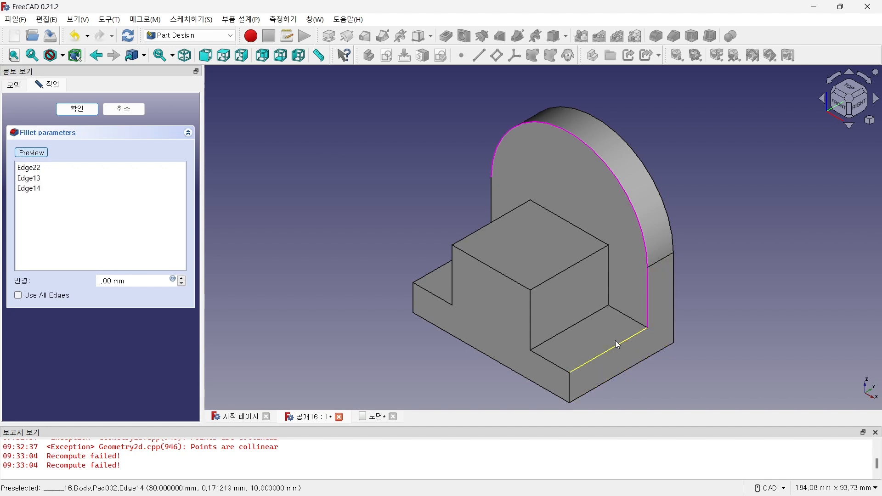
pyautogui.click(549, 366)
pyautogui.click(532, 316)
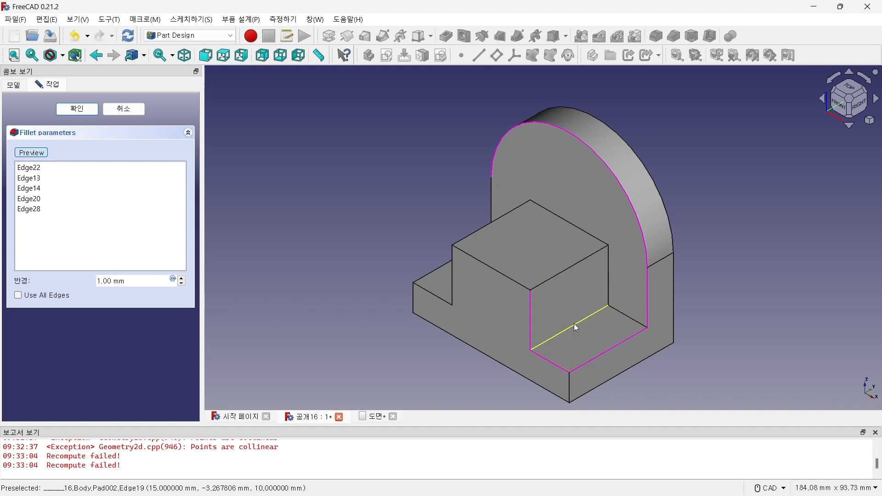
pyautogui.click(575, 325)
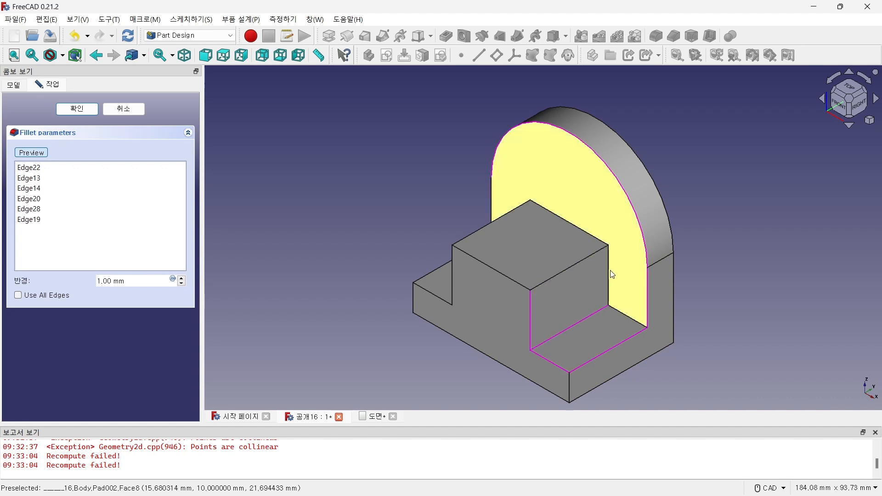
pyautogui.click(608, 274)
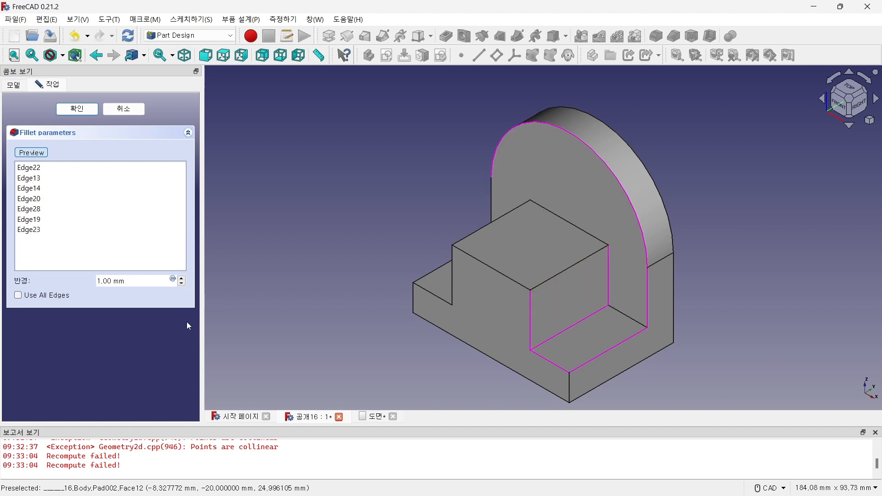
# Step: Add the matching upright, base and block edges on the -X side to the fillet selection
pyautogui.moveTo(316, 352); pyautogui.dragTo(635, 258, button='middle')
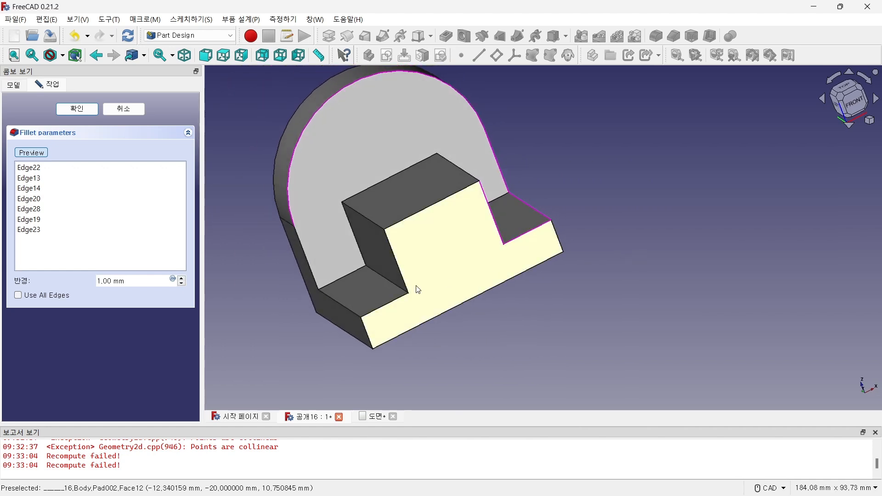
pyautogui.click(396, 261)
pyautogui.click(394, 304)
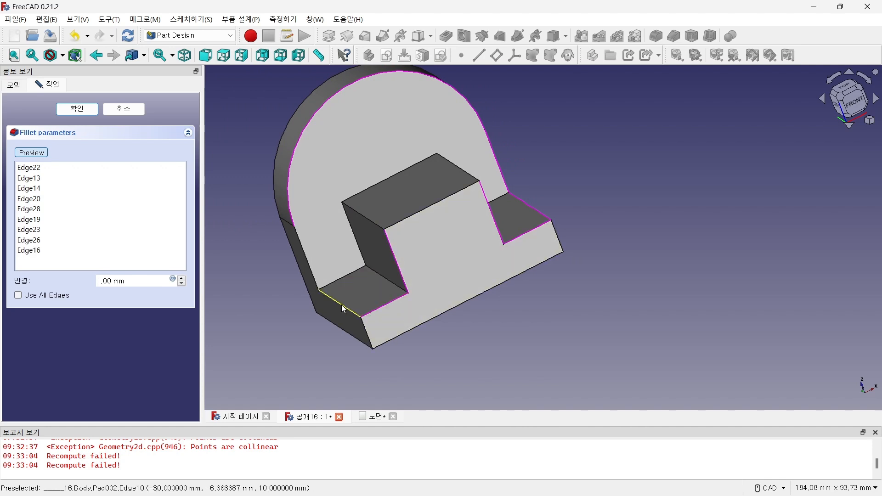
pyautogui.click(342, 310)
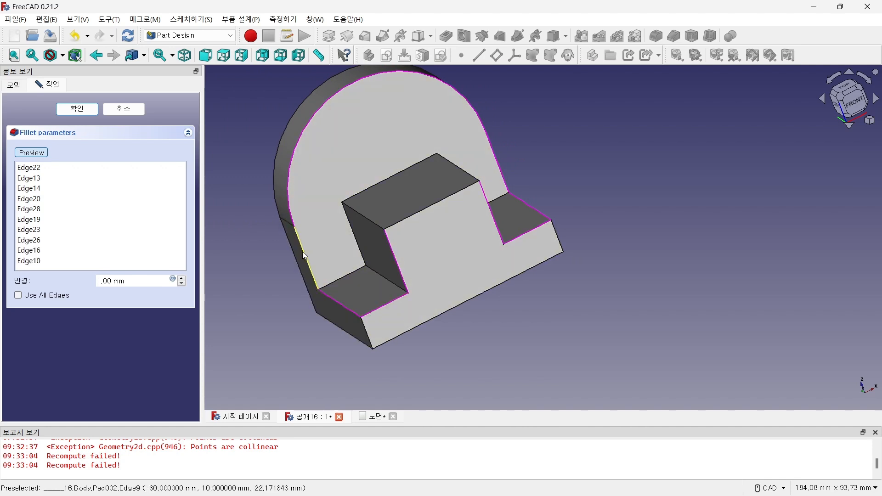
pyautogui.moveTo(690, 255)
pyautogui.mouseDown(button='middle')
pyautogui.moveTo(599, 273)
pyautogui.moveTo(627, 255)
pyautogui.moveTo(695, 253)
pyautogui.mouseUp(button='middle')
pyautogui.scroll(1, 694, 253)
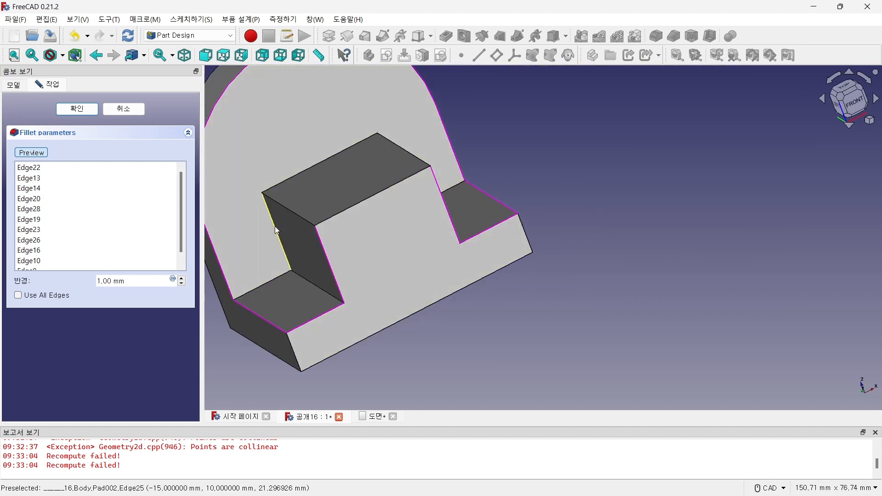
# Step: Set the fillet radius to 2 mm and apply it to the selected edges
pyautogui.click(36, 154)
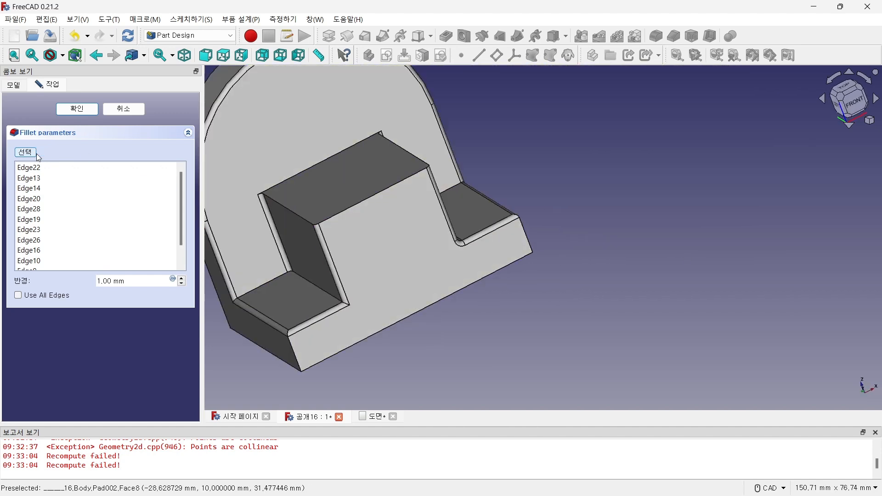
pyautogui.click(182, 278)
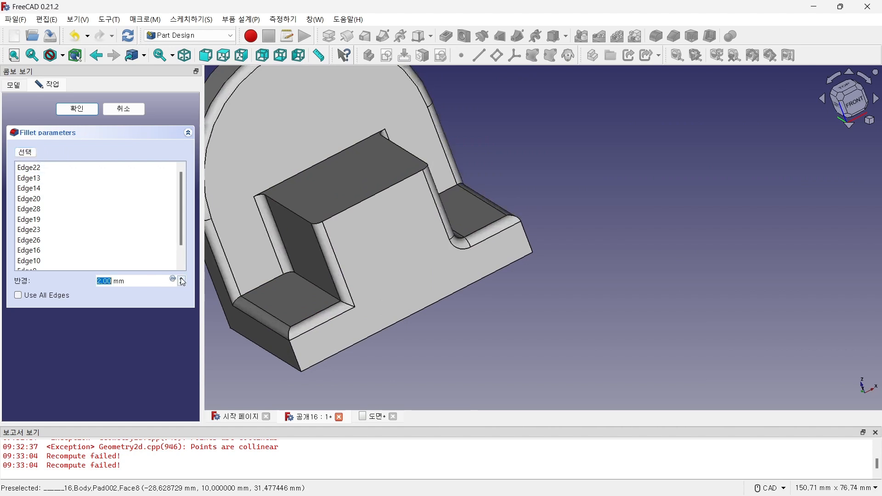
pyautogui.click(80, 109)
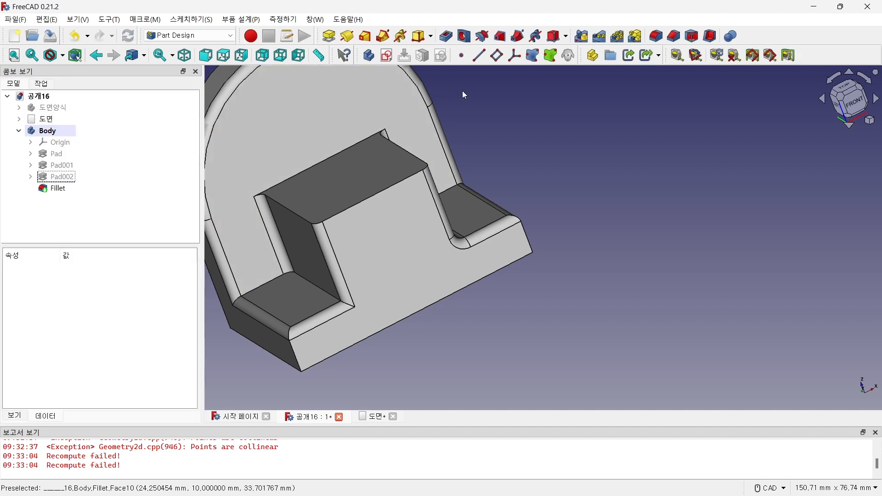
# Step: Start a sketch on the upright's front face and section the view at the sketch plane
pyautogui.click(14, 55)
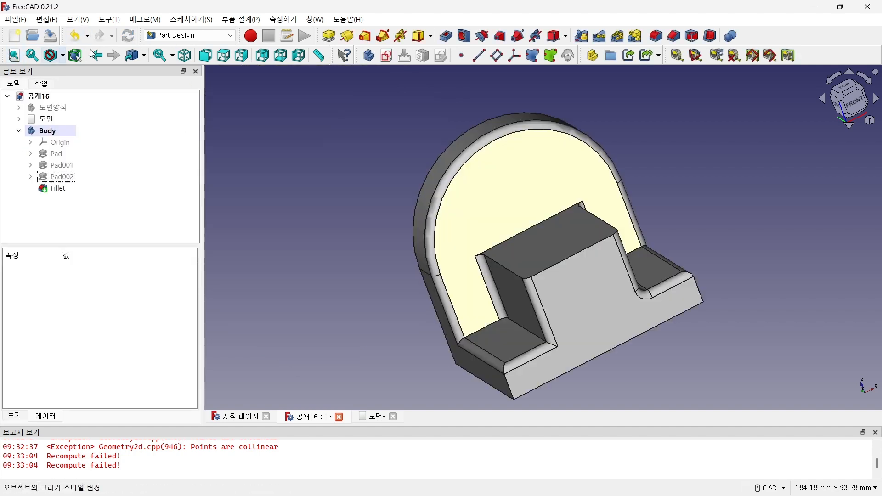
pyautogui.click(184, 55)
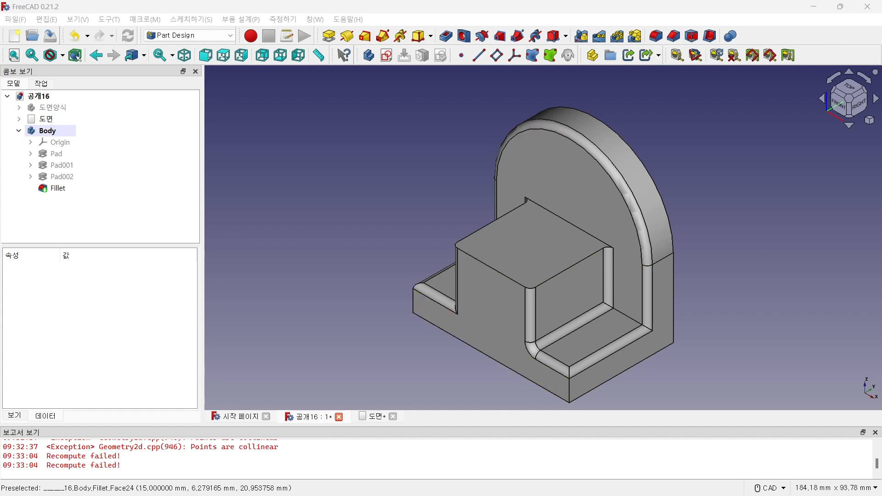
pyautogui.click(586, 208)
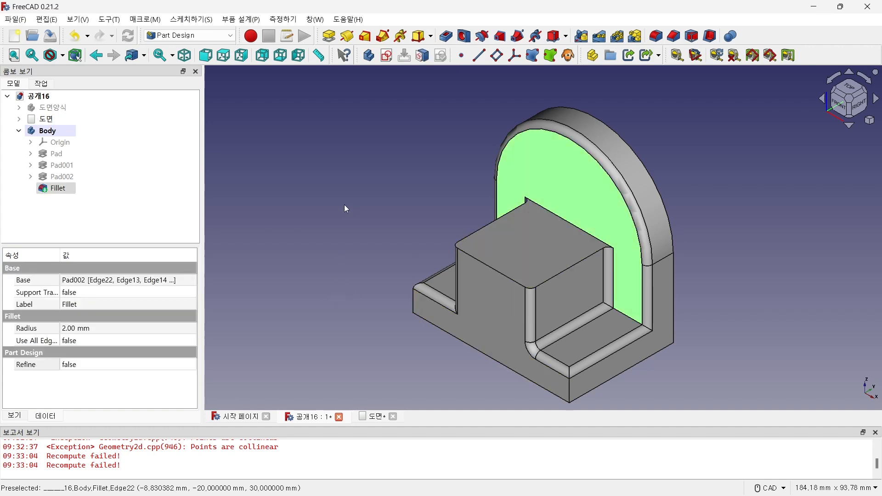
pyautogui.click(386, 56)
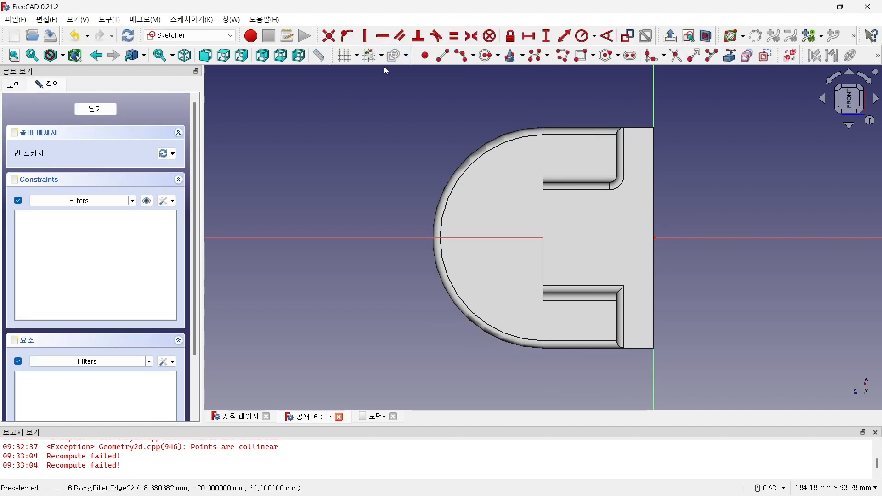
pyautogui.click(730, 55)
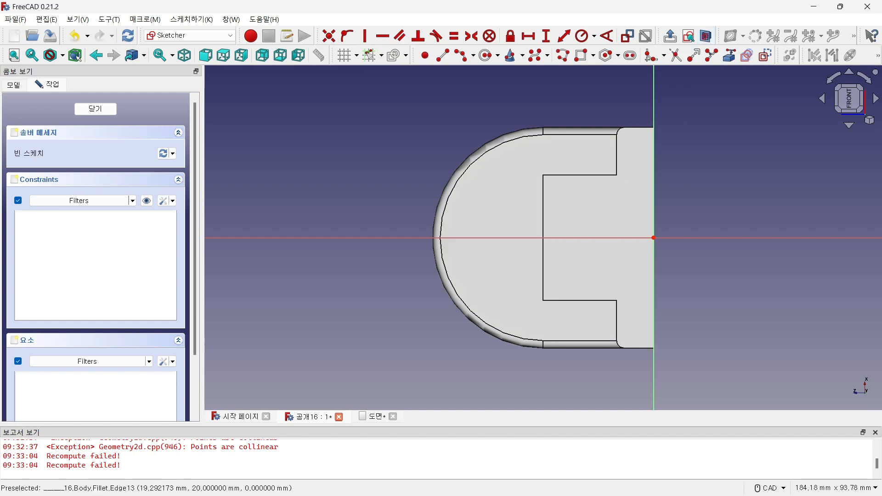
# Step: Reference the block's top edge in the sketch and draw a circle about 29 mm in diameter centred on the horizontal axis
pyautogui.click(542, 207)
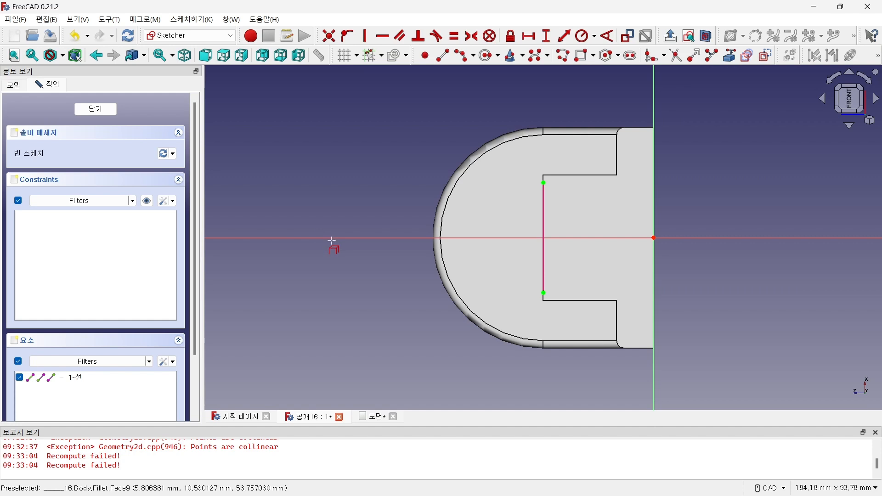
pyautogui.click(486, 56)
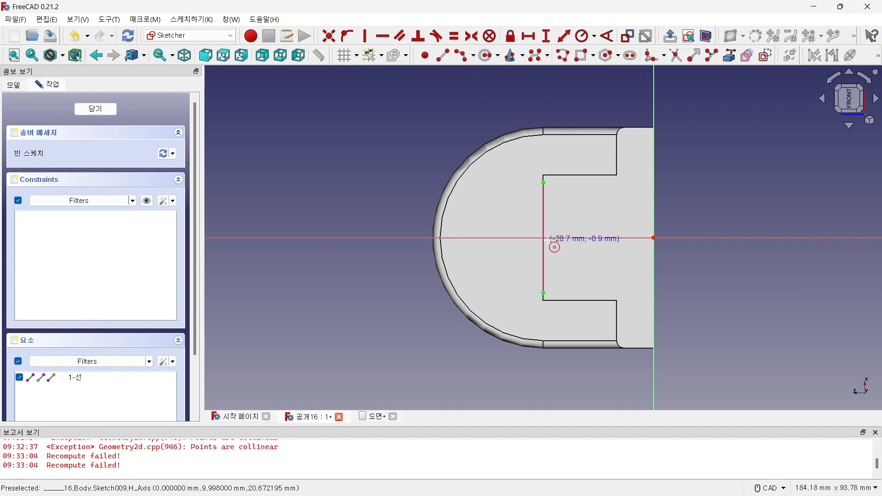
pyautogui.click(509, 237)
pyautogui.click(463, 266)
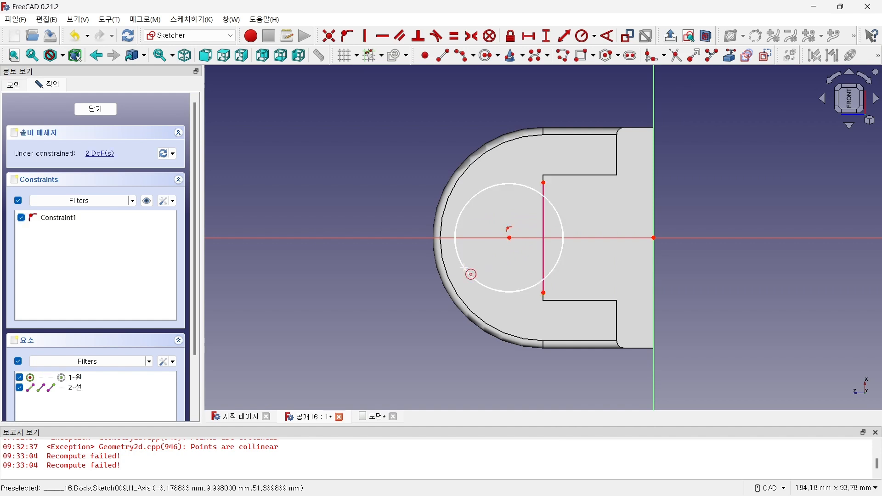
# Step: Constrain the circle's diameter to 30 mm
pyautogui.click(595, 36)
pyautogui.click(611, 54)
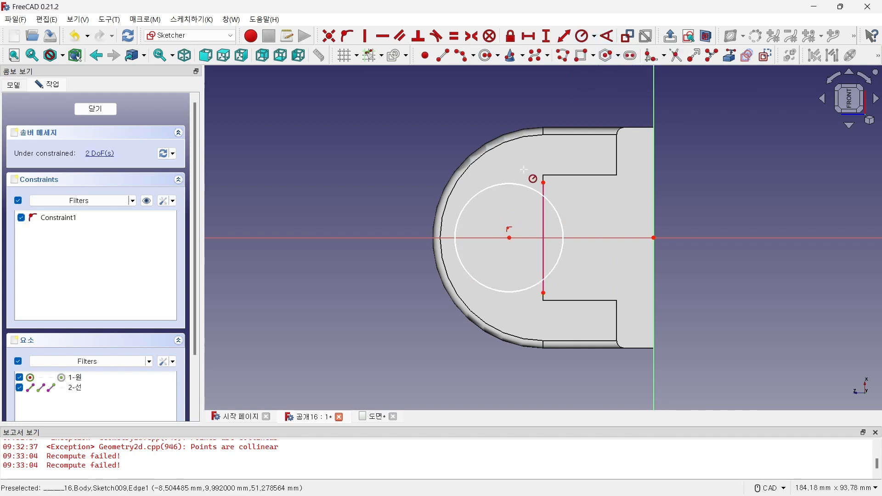
pyautogui.click(594, 37)
pyautogui.click(606, 63)
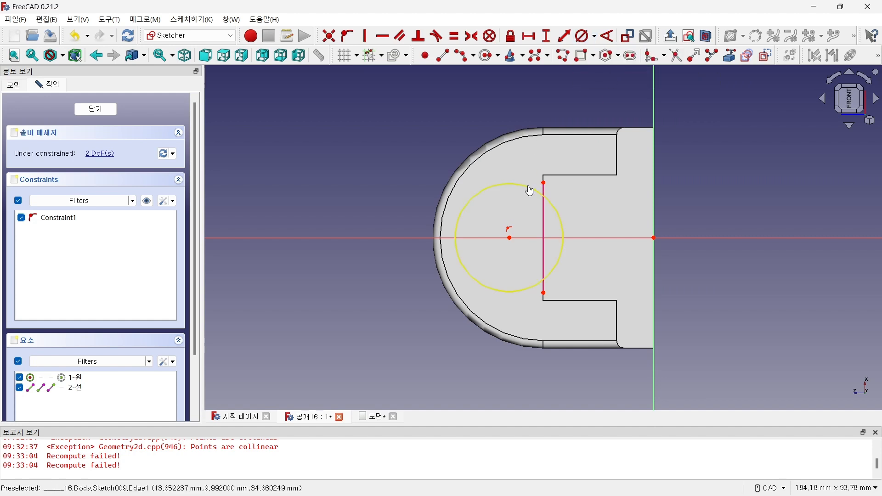
pyautogui.click(529, 191)
pyautogui.write('30')
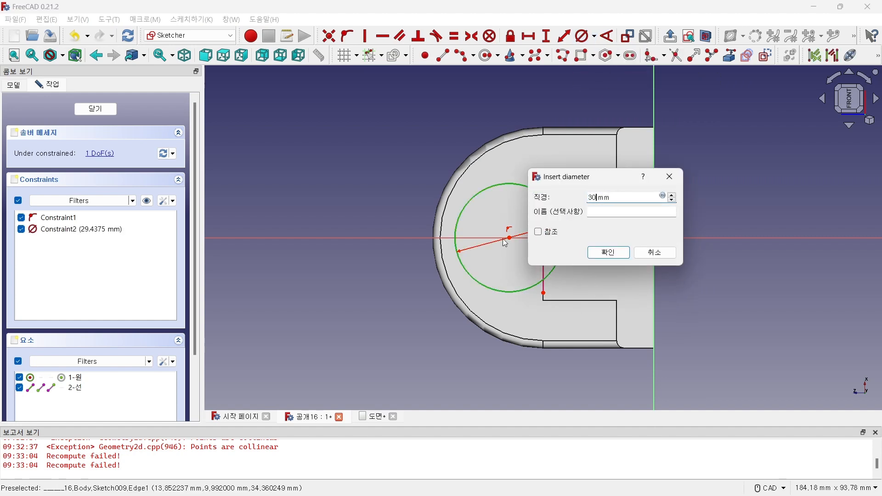
pyautogui.click(609, 255)
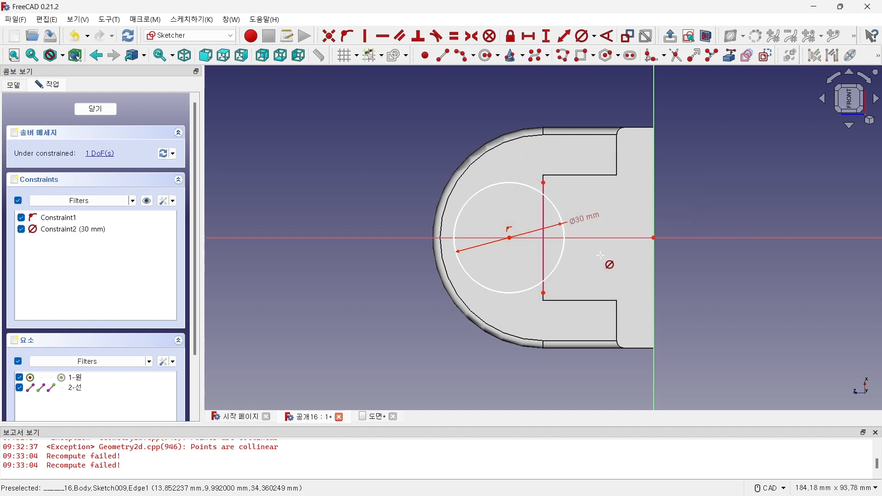
# Step: Constrain the circle's centre onto the referenced block edge and close the sketch
pyautogui.click(509, 237)
pyautogui.click(544, 252)
pyautogui.click(355, 37)
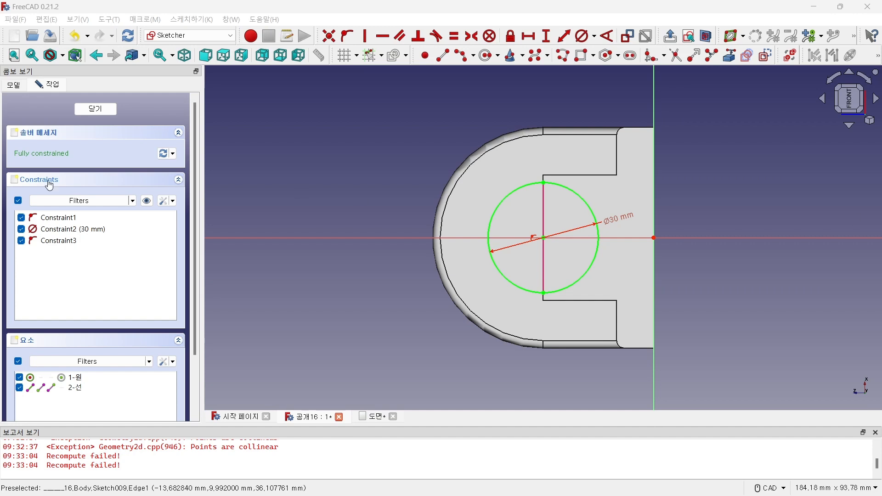
pyautogui.click(94, 109)
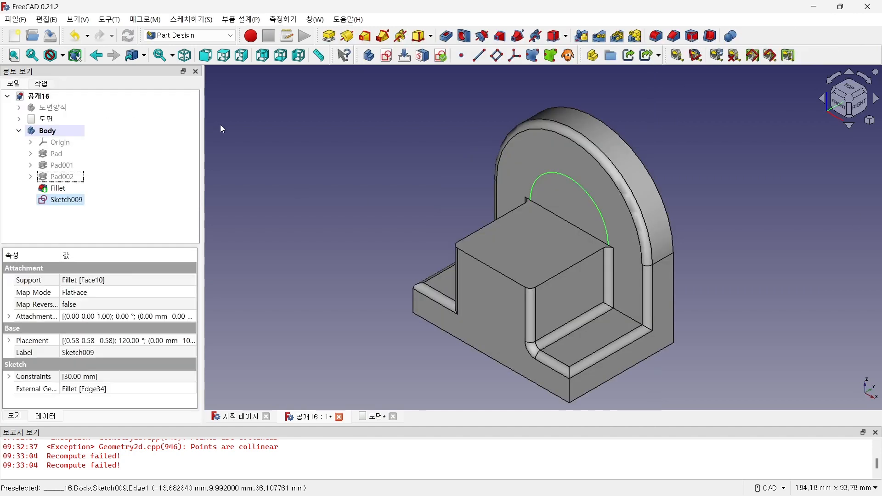
# Step: Pad the circle sketch 35 mm forward from the upright's front face
pyautogui.click(329, 35)
pyautogui.write('35')
pyautogui.press('Return')
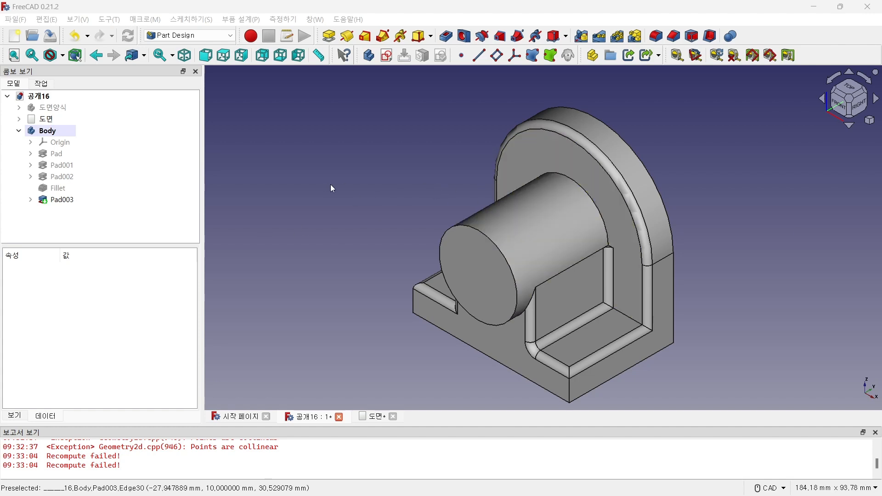
# Step: Fillet the edge where the cylinder meets the upright's front face with a 2 mm radius and restore the isometric view
pyautogui.click(579, 185)
pyautogui.moveTo(274, 198); pyautogui.dragTo(346, 200, button='middle')
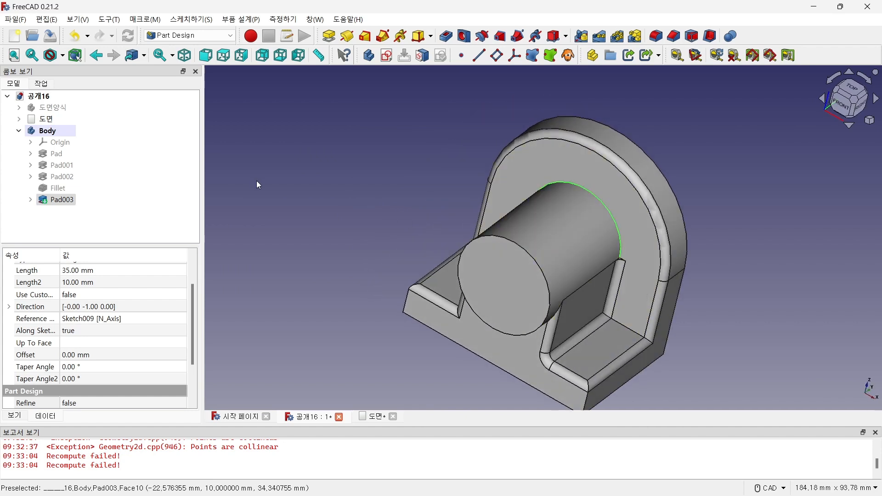
pyautogui.click(656, 36)
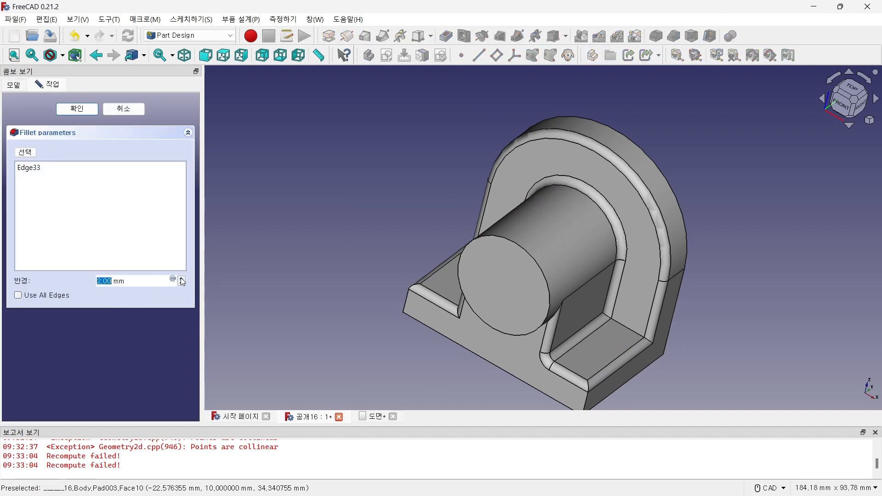
pyautogui.click(80, 110)
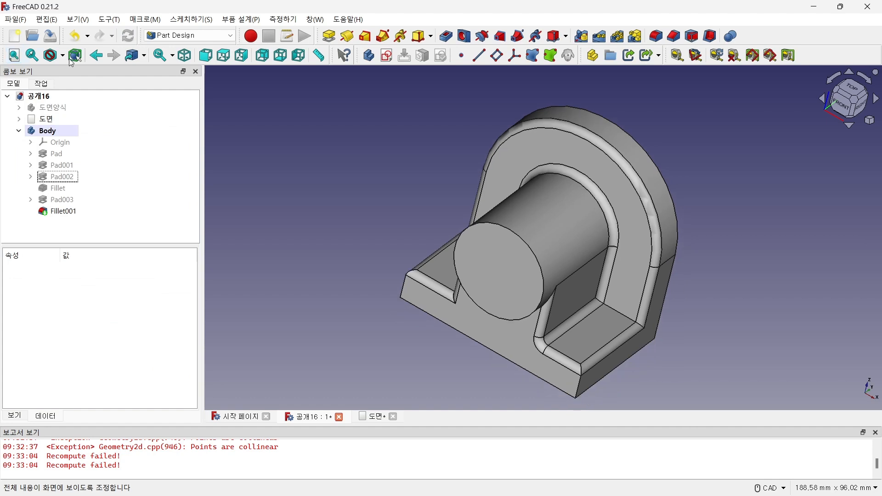
pyautogui.click(184, 55)
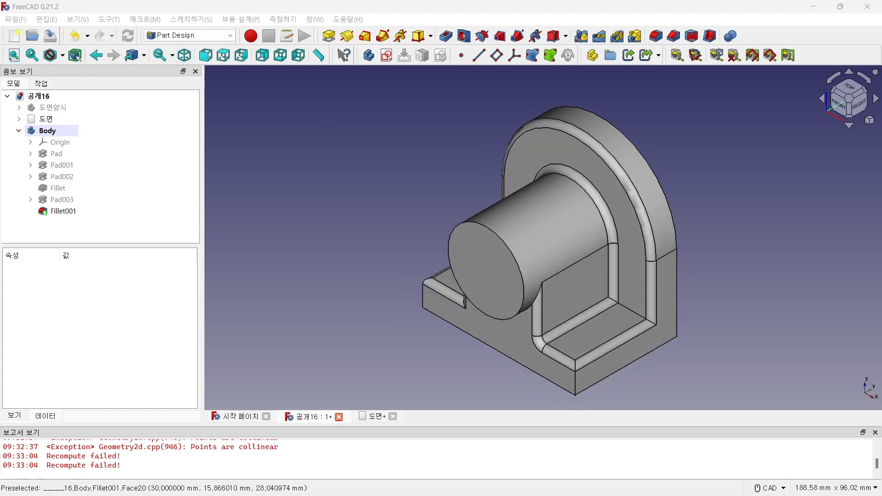
# Step: Sketch a circle about 17 mm in diameter on the cylinder's front end face, concentric with its referenced outer edge
pyautogui.click(499, 280)
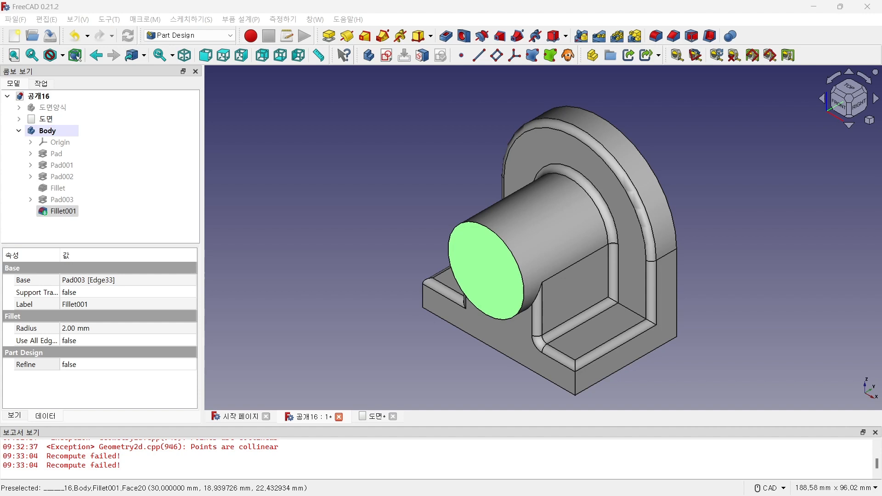
pyautogui.click(390, 54)
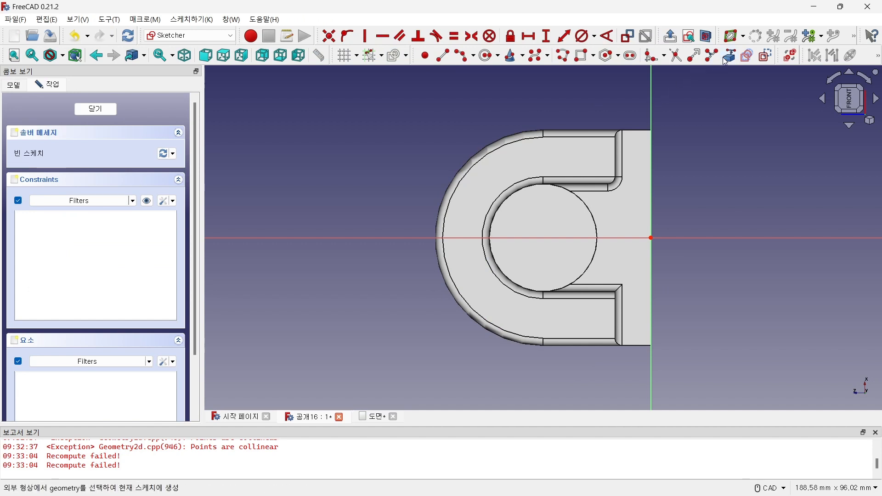
pyautogui.click(726, 58)
pyautogui.click(584, 202)
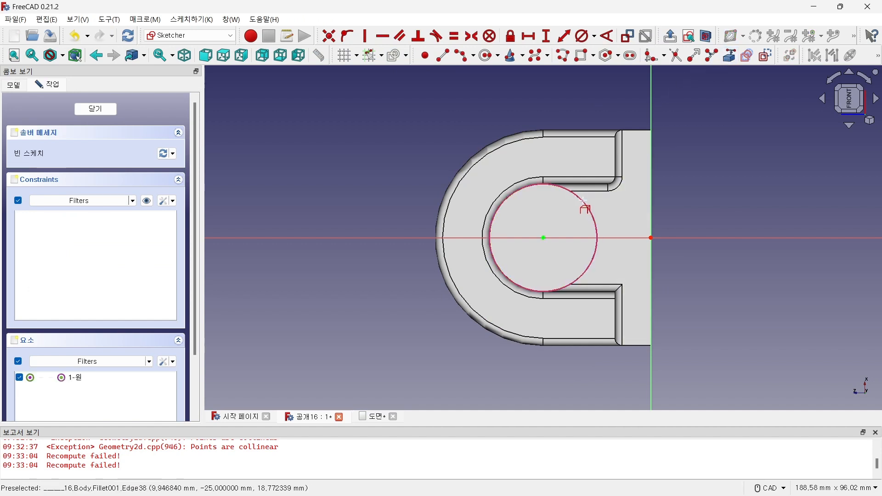
pyautogui.click(486, 55)
pyautogui.click(542, 243)
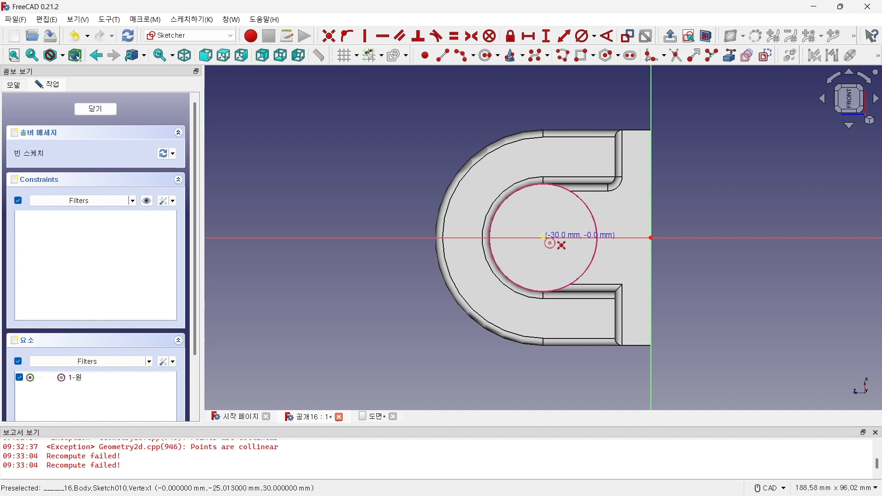
pyautogui.click(527, 263)
# Step: Set the inner circle's diameter to 18 mm and close the sketch
pyautogui.click(582, 35)
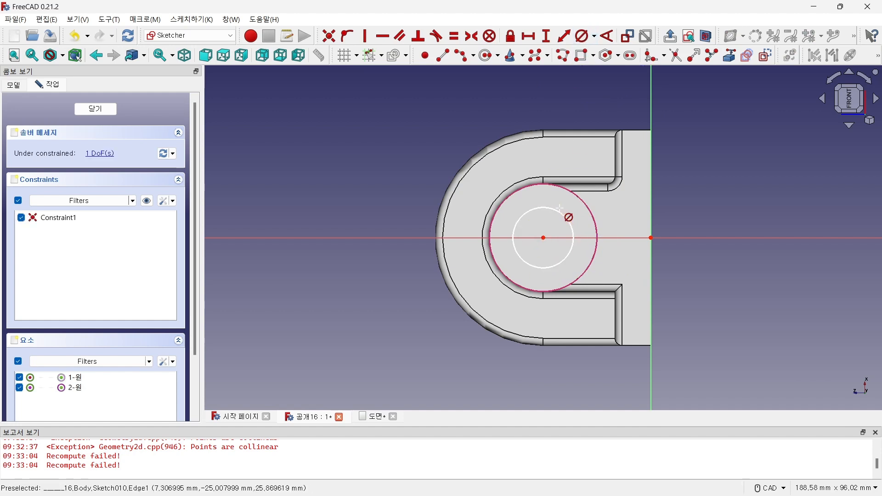
pyautogui.click(559, 208)
pyautogui.write('1mm')
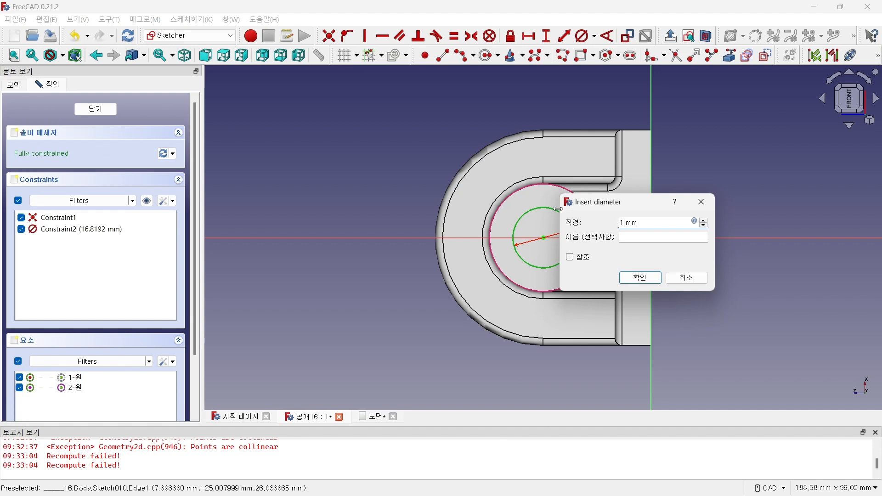
pyautogui.press('Return')
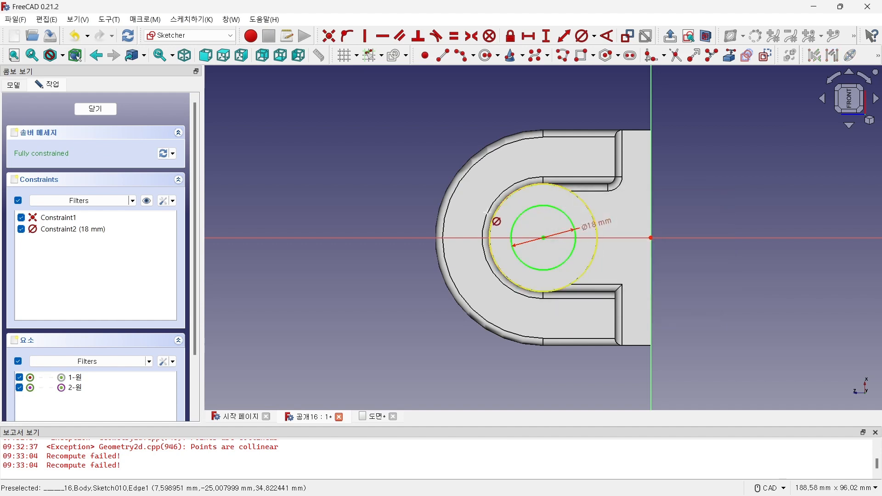
pyautogui.click(113, 109)
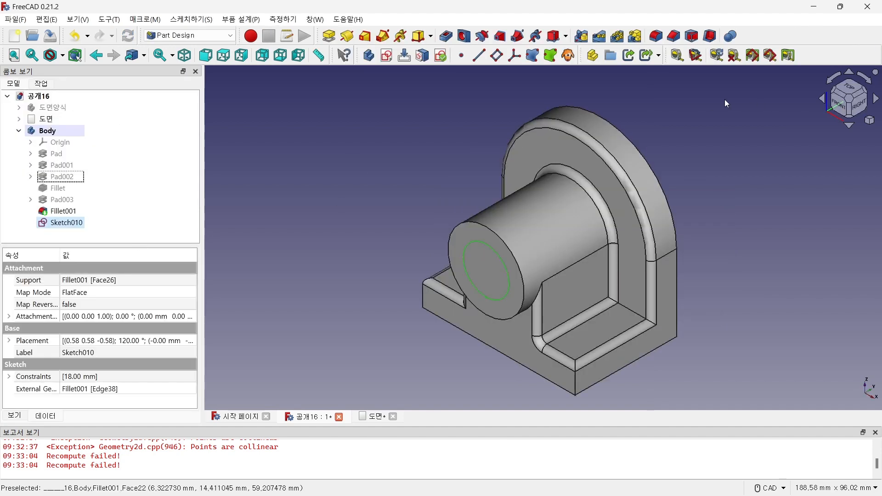
# Step: Pocket the 18 mm circle through all to bore the cylinder and upright
pyautogui.click(446, 36)
pyautogui.click(131, 152)
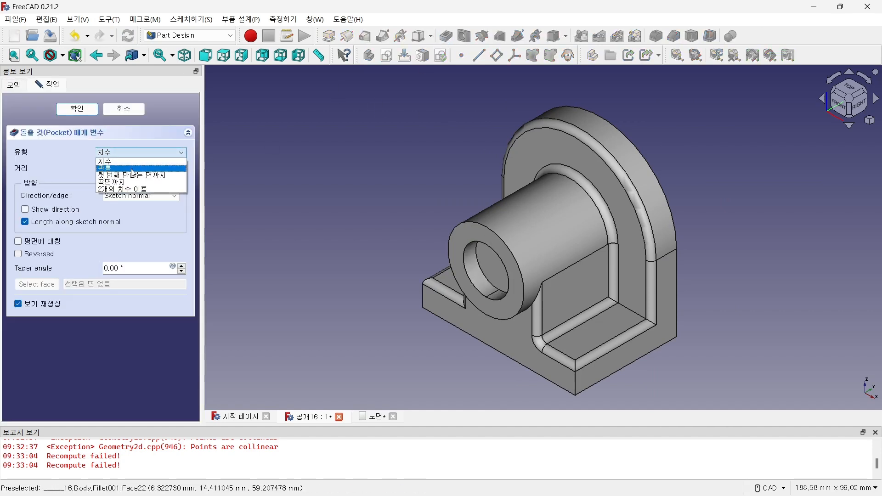
pyautogui.click(132, 169)
pyautogui.click(93, 111)
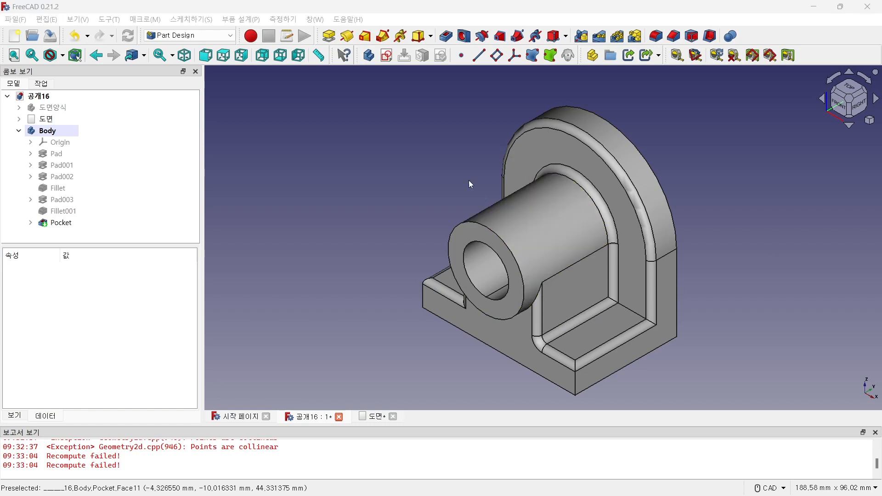
pyautogui.click(362, 179)
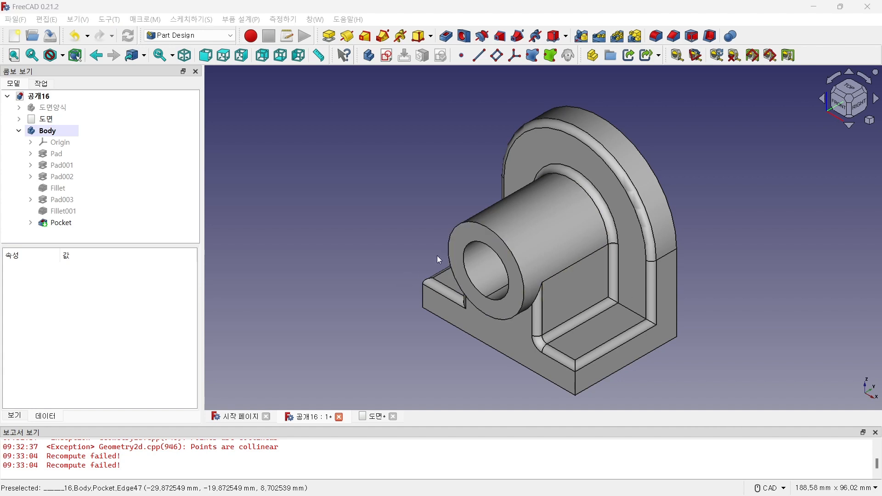
pyautogui.click(508, 199)
pyautogui.click(508, 199)
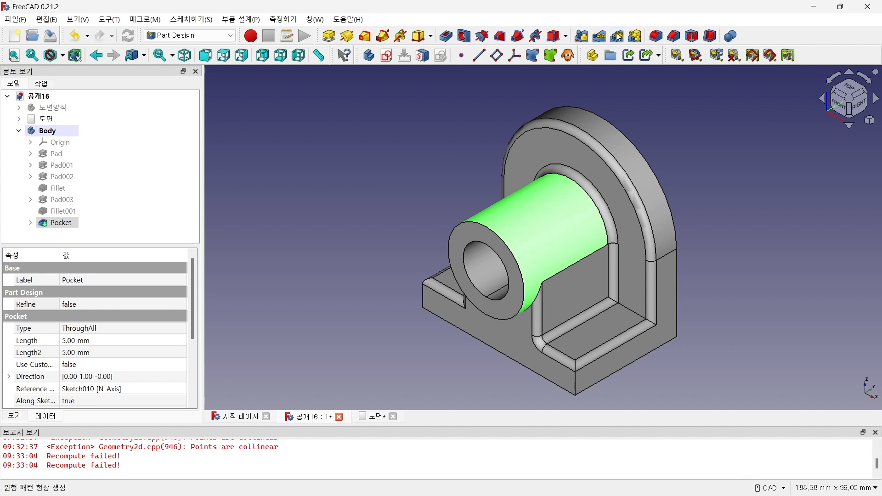
pyautogui.click(497, 55)
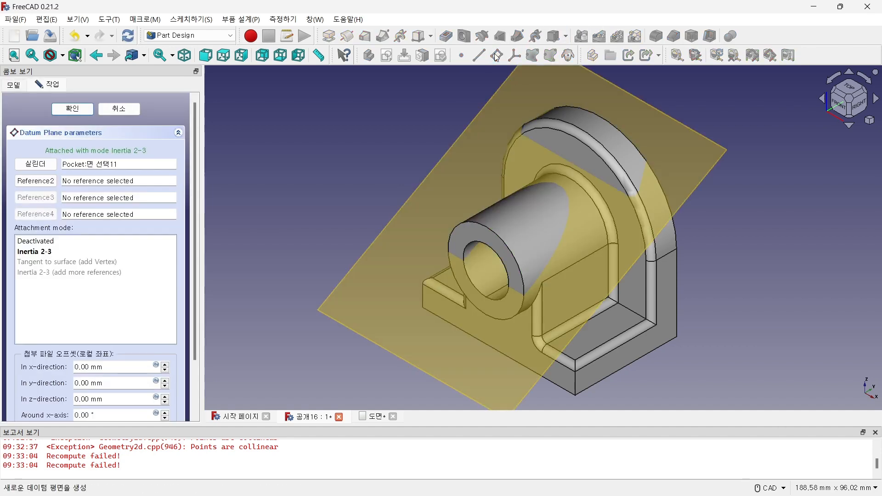
pyautogui.moveTo(193, 291); pyautogui.dragTo(197, 351)
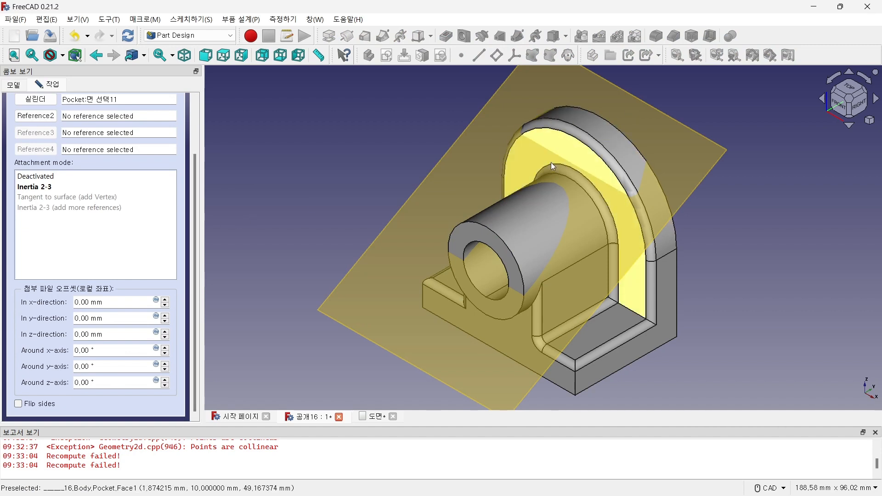
pyautogui.click(208, 55)
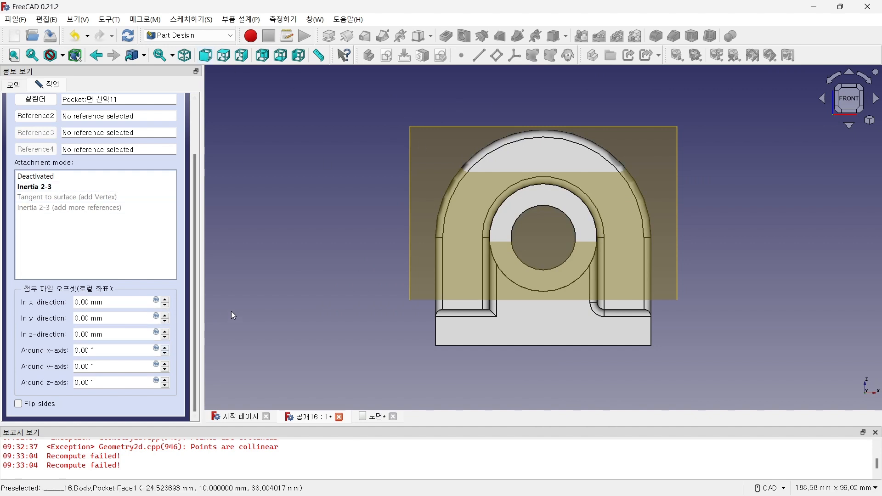
pyautogui.scroll(5, 190, 185)
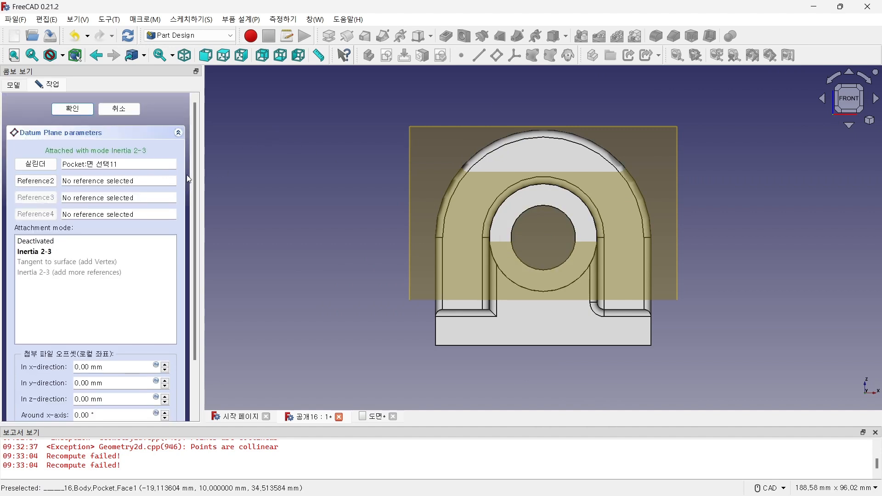
pyautogui.click(131, 112)
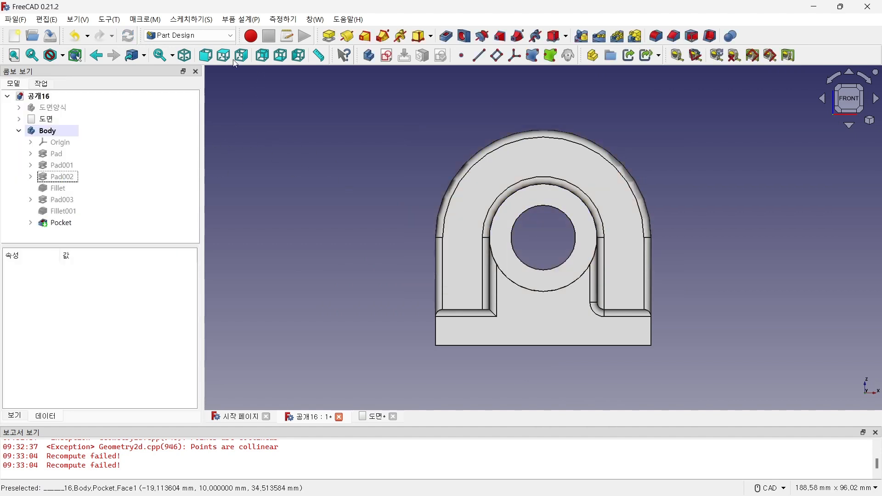
pyautogui.click(190, 56)
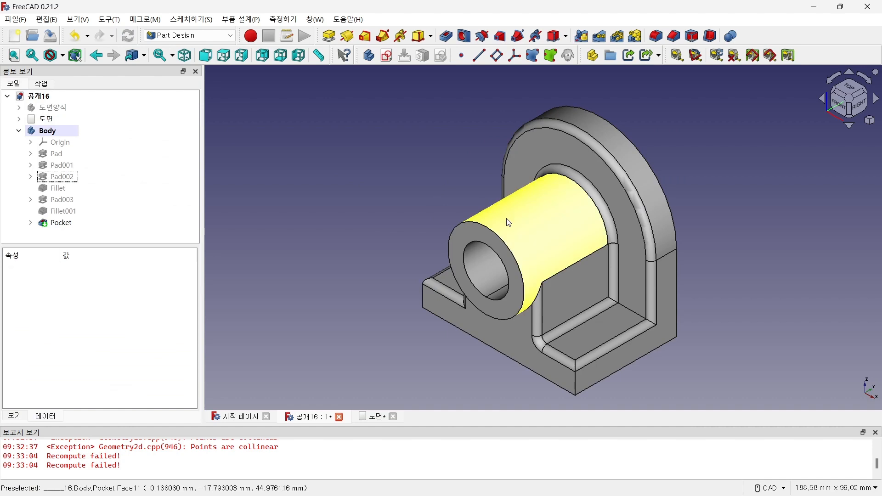
# Step: Create a datum plane from the cylinder's front end face, rotated -90° around the y-axis and offset -42 mm in the x-direction
pyautogui.click(486, 238)
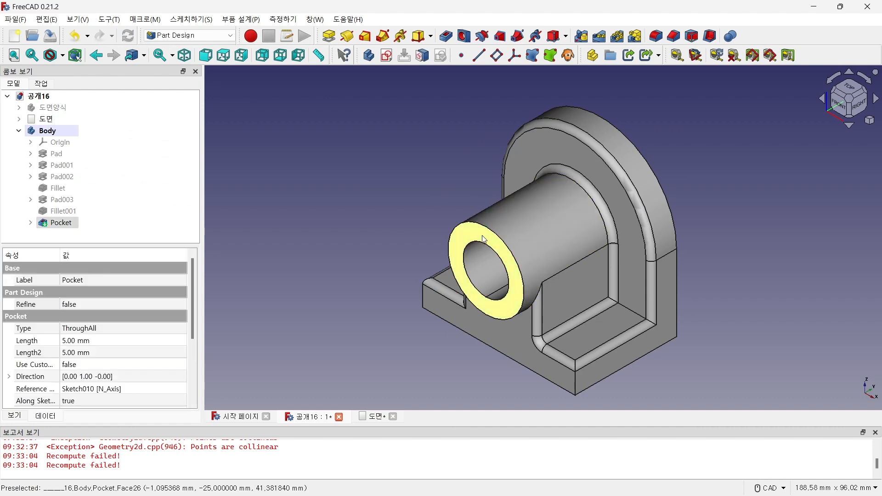
pyautogui.click(497, 56)
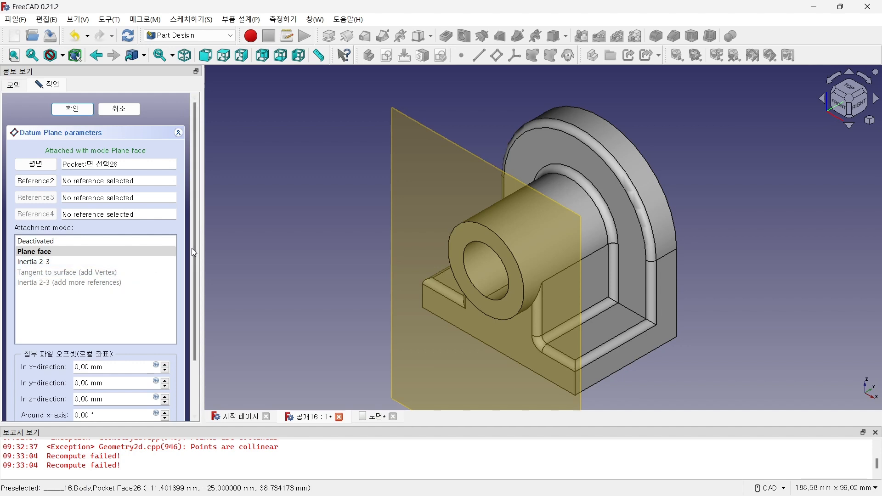
pyautogui.moveTo(191, 250); pyautogui.dragTo(175, 349)
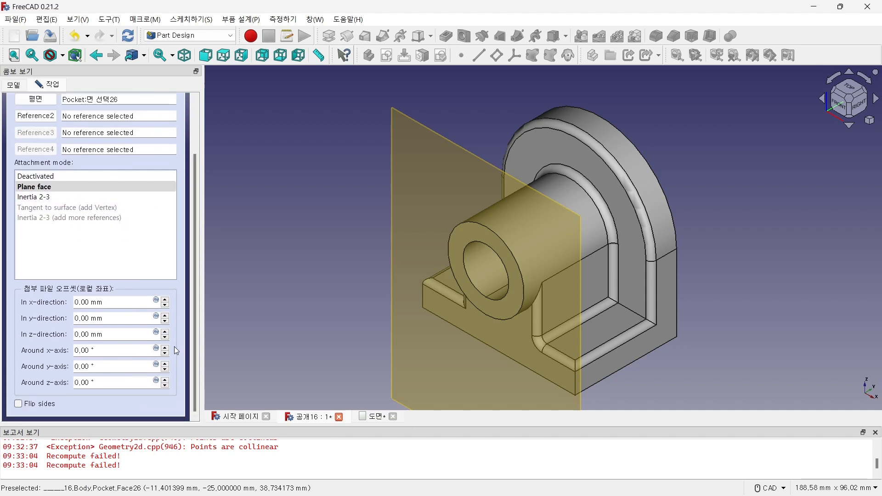
pyautogui.moveTo(117, 365); pyautogui.dragTo(35, 366)
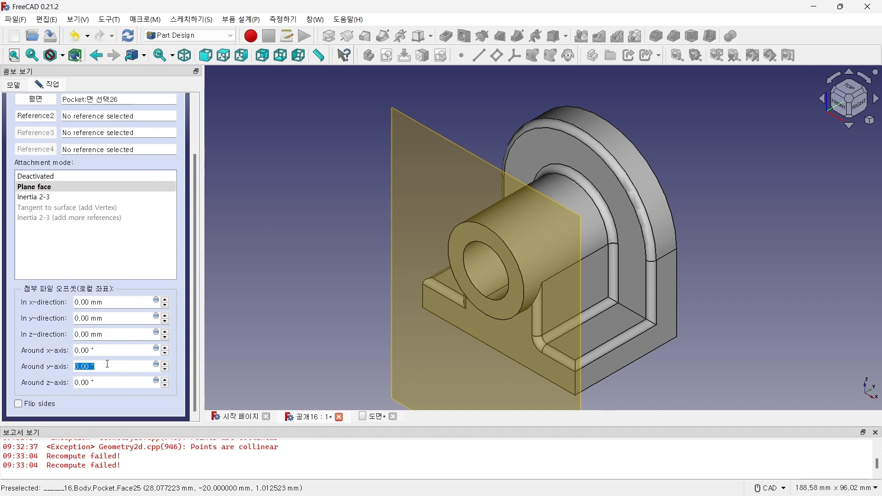
pyautogui.write('-90')
pyautogui.press('Return')
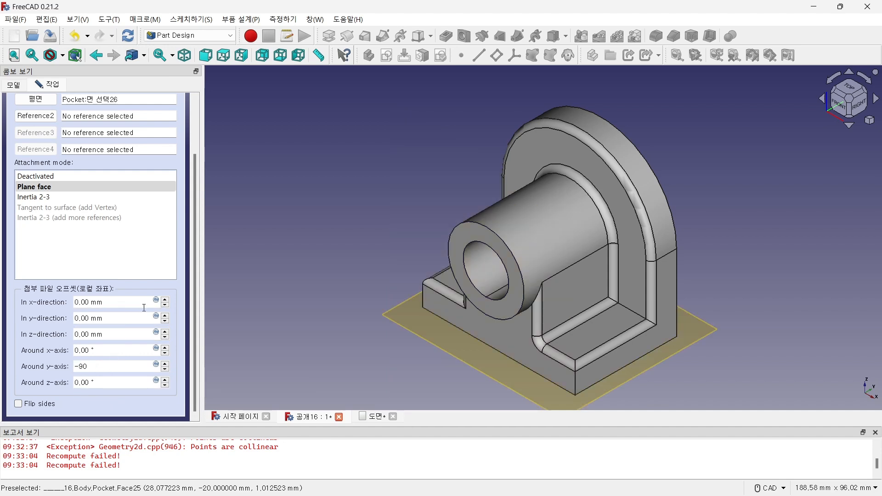
pyautogui.moveTo(112, 302); pyautogui.dragTo(55, 302)
pyautogui.write('-42')
pyautogui.press('Return')
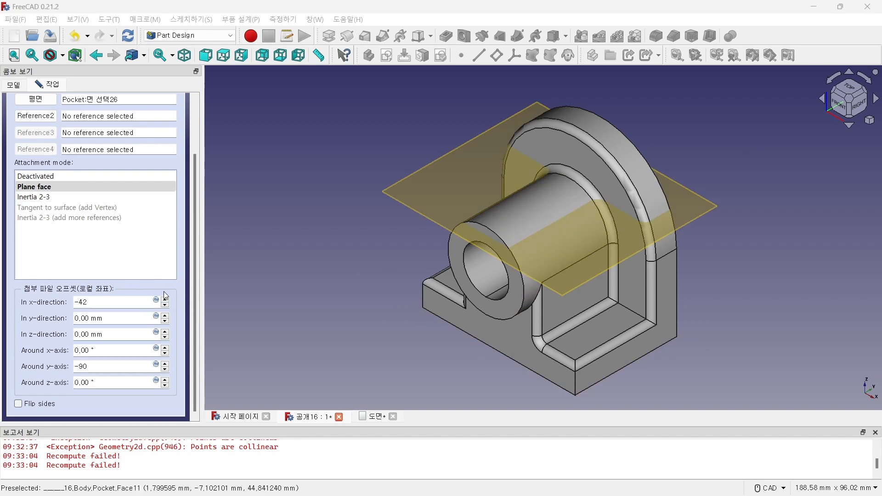
pyautogui.scroll(3, 66, 116)
pyautogui.click(70, 109)
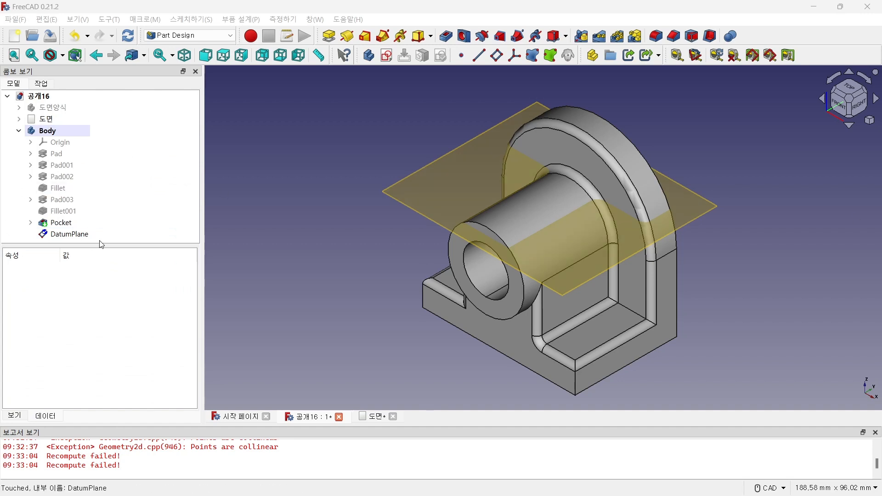
# Step: Start a sketch on the datum plane, reference the upright's rear edge as external geometry, and section the view at the sketch plane
pyautogui.click(83, 236)
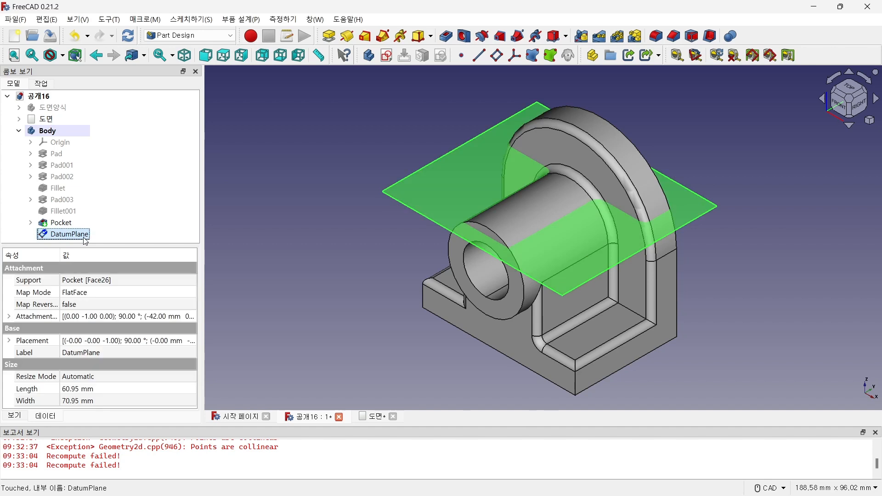
pyautogui.click(386, 55)
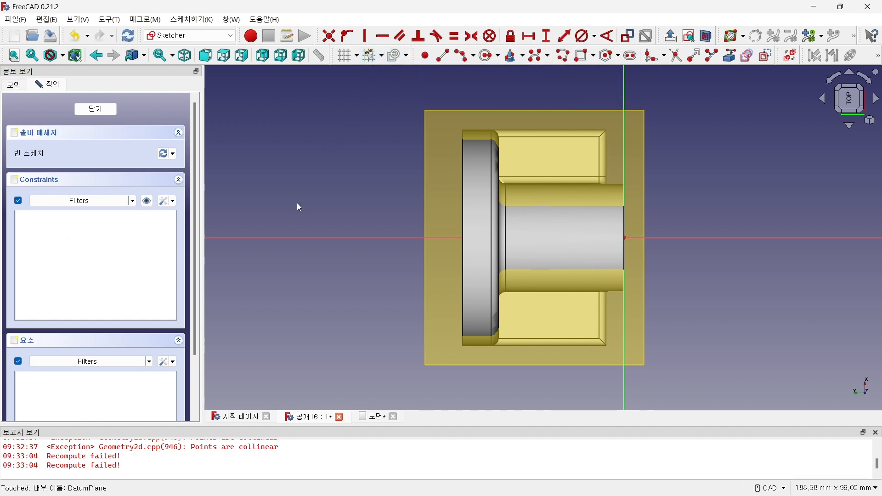
pyautogui.press('g')
pyautogui.press('x')
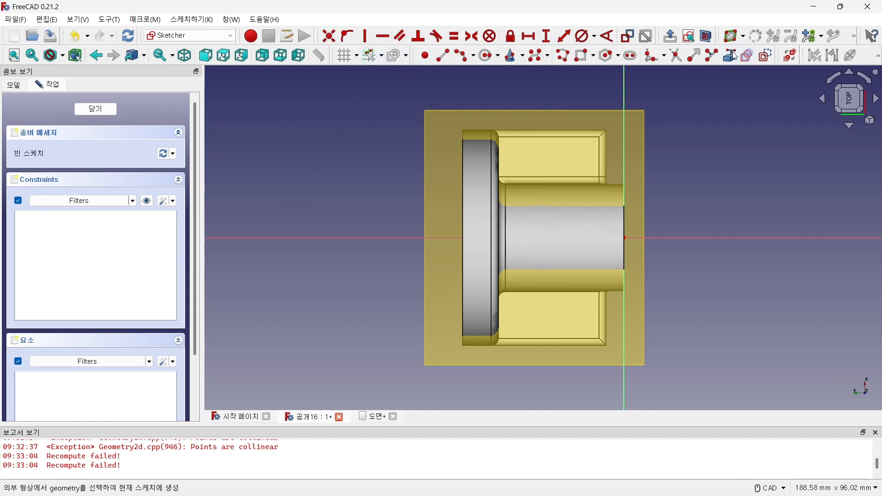
pyautogui.click(462, 193)
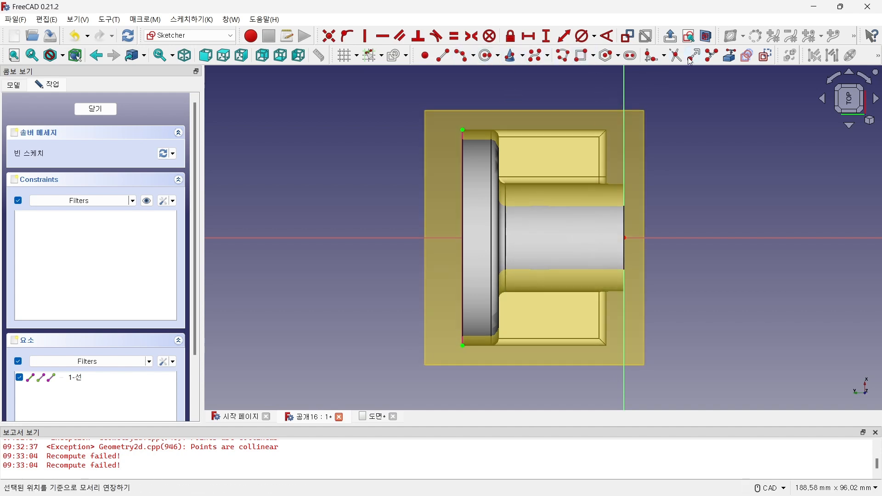
pyautogui.click(705, 37)
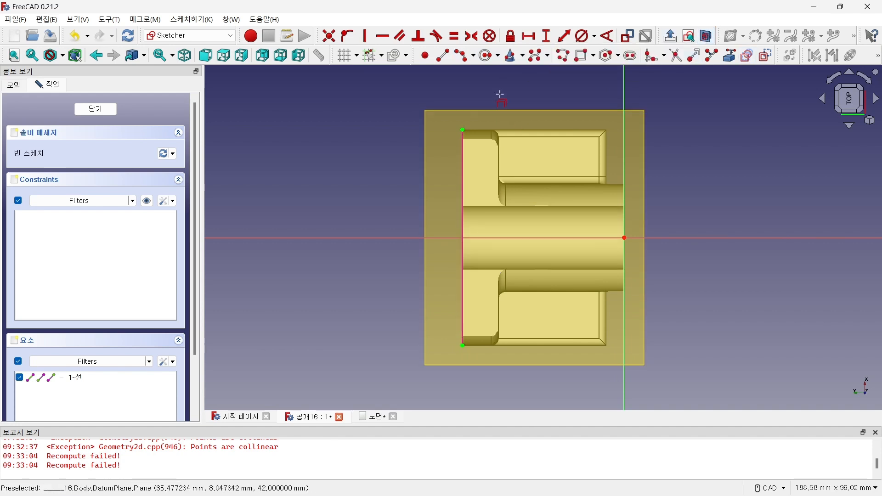
# Step: Sketch a circle centred on the horizontal axis over the cylinder and set its diameter to 12 mm
pyautogui.click(486, 55)
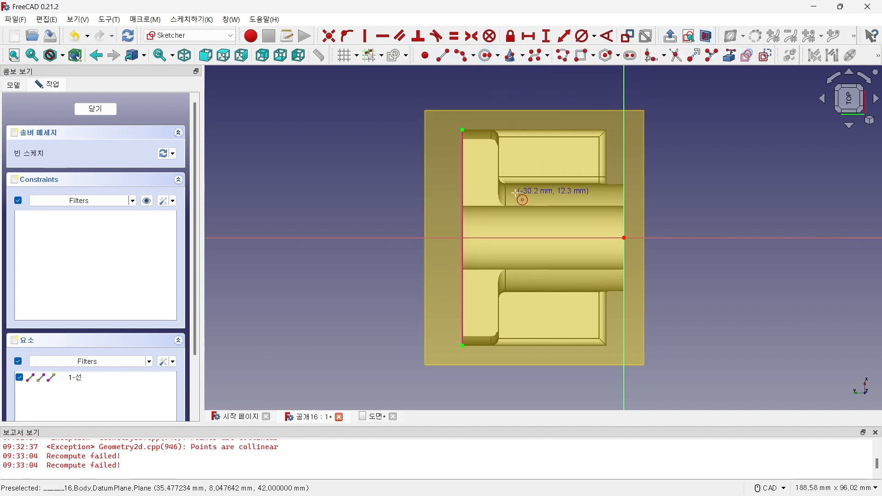
pyautogui.click(533, 238)
pyautogui.click(516, 251)
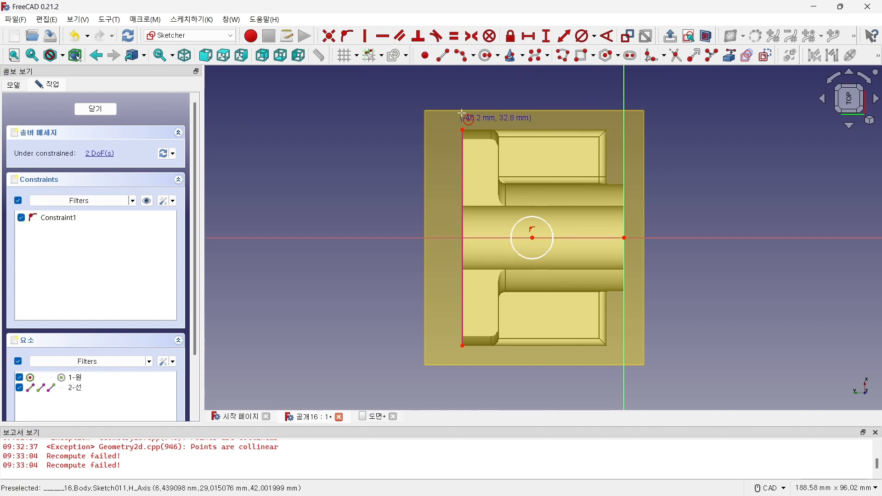
pyautogui.click(582, 40)
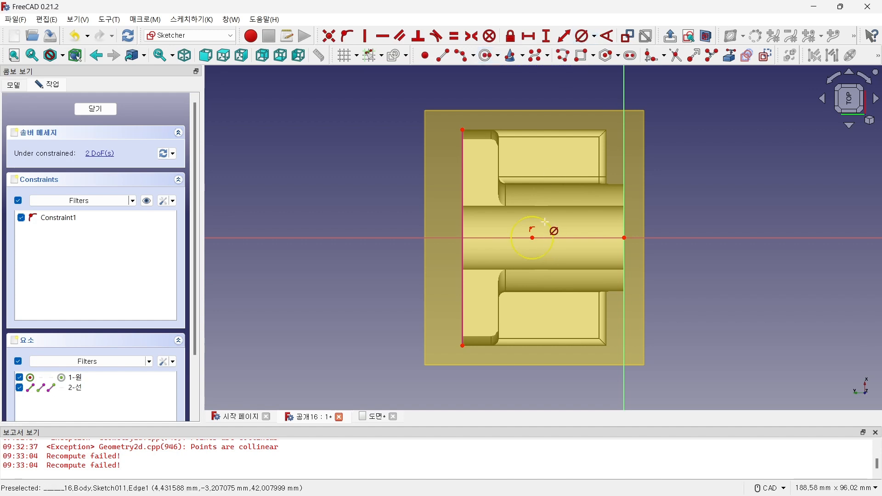
pyautogui.click(547, 226)
pyautogui.write('12')
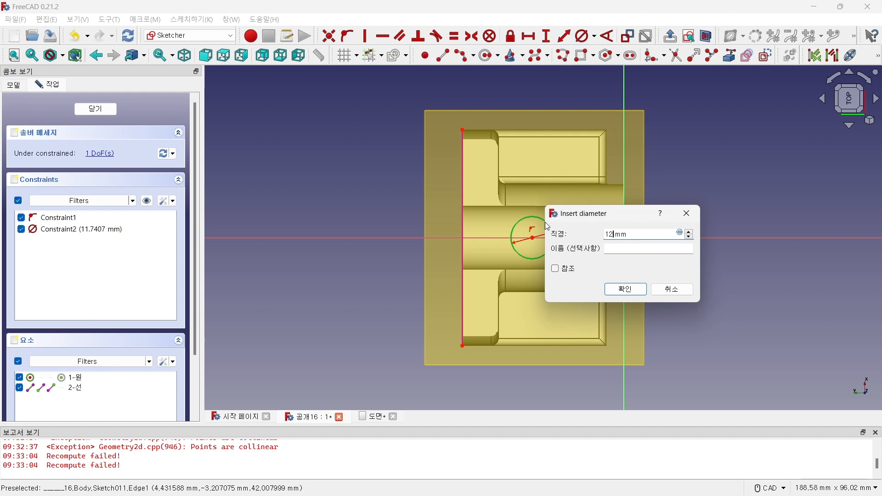
pyautogui.press('Return')
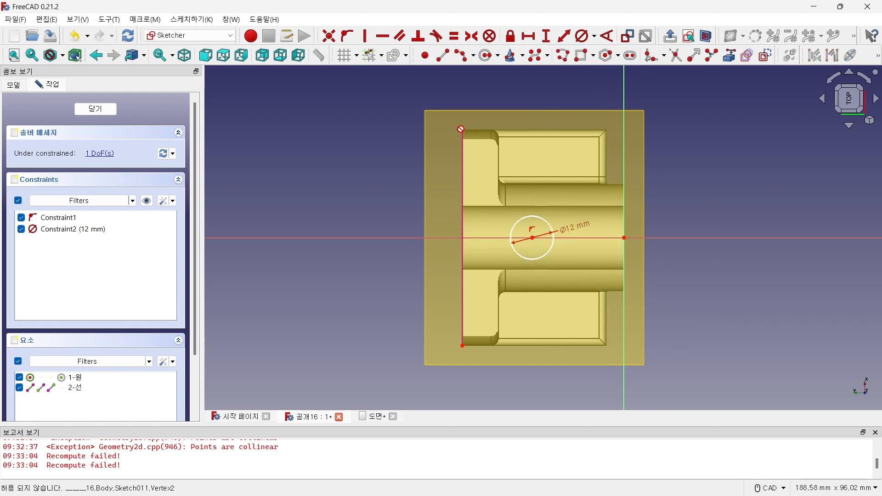
# Step: Set the horizontal distance from the upright's rear edge to the circle's centre to 22 mm and close the sketch
pyautogui.click(529, 36)
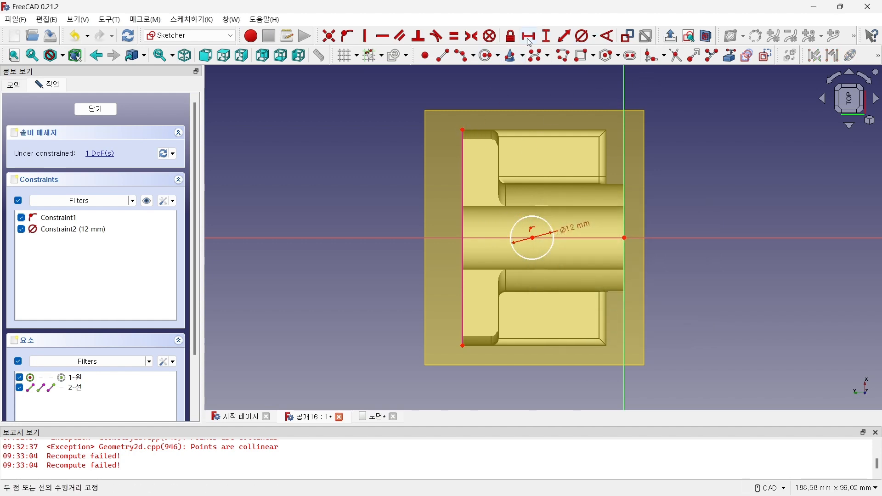
pyautogui.click(463, 130)
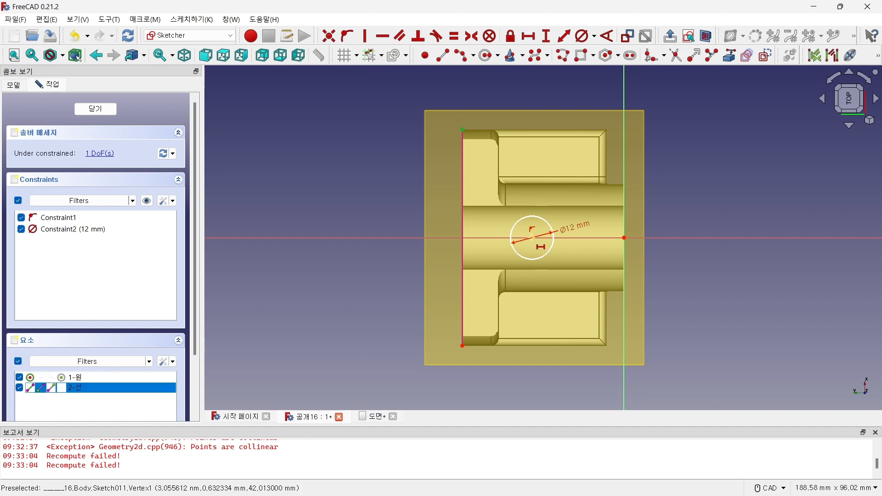
pyautogui.click(533, 239)
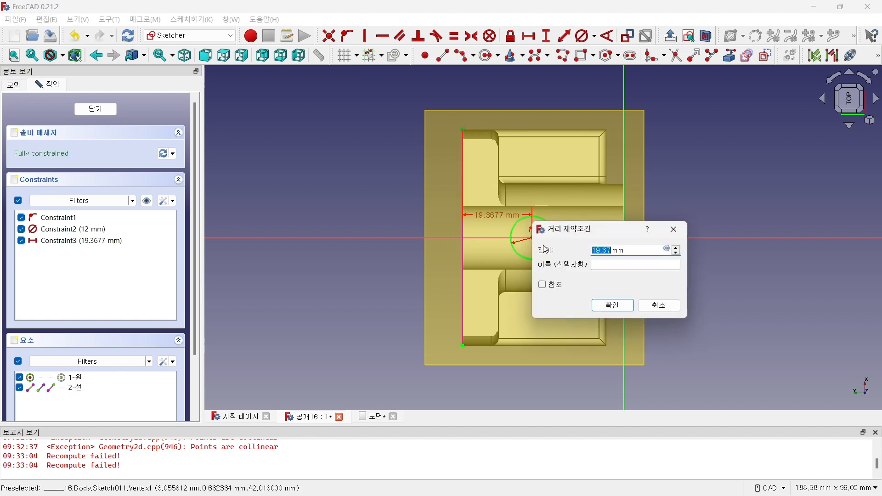
pyautogui.write('22')
pyautogui.press('Return')
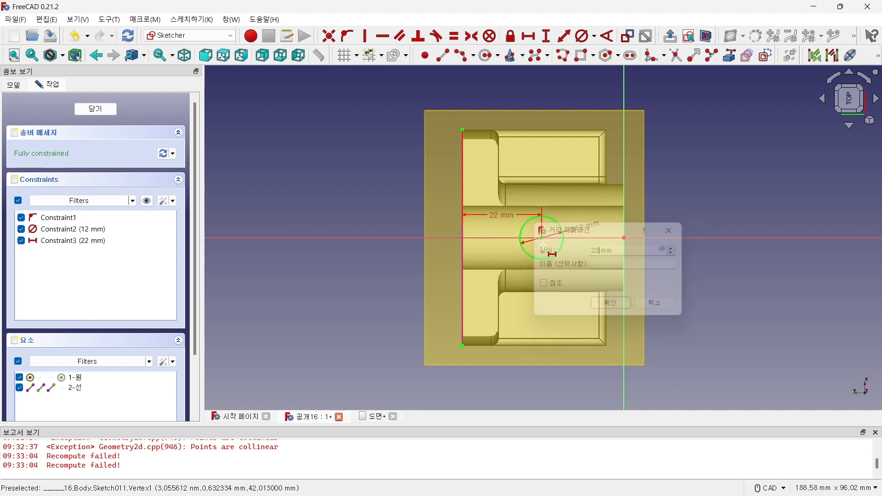
pyautogui.click(101, 110)
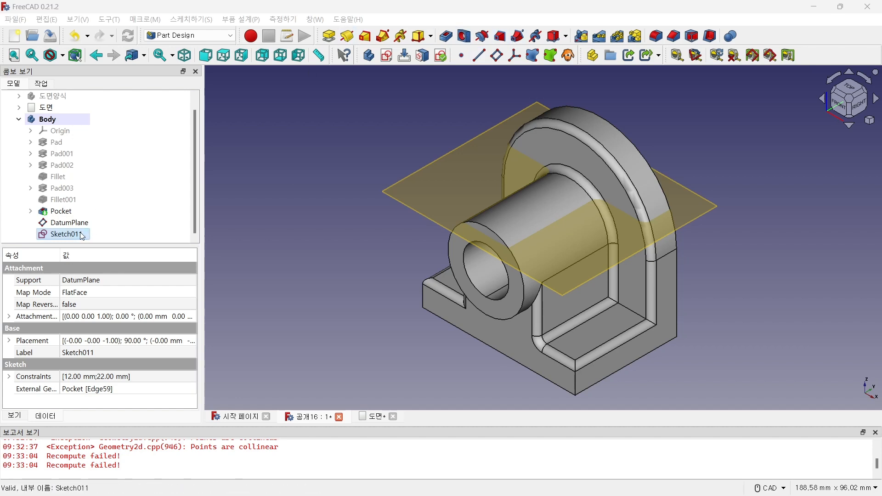
# Step: Pad the 12 mm circle 6 mm along the sketch normal to form a boss on top of the cylinder
pyautogui.click(328, 38)
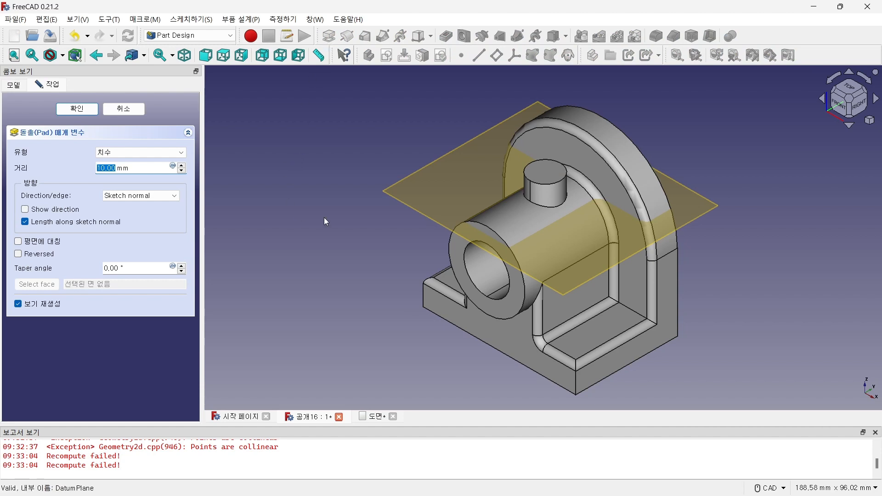
pyautogui.click(182, 170)
pyautogui.click(182, 170)
pyautogui.click(182, 170)
pyautogui.click(182, 170)
pyautogui.click(182, 170)
pyautogui.click(182, 170)
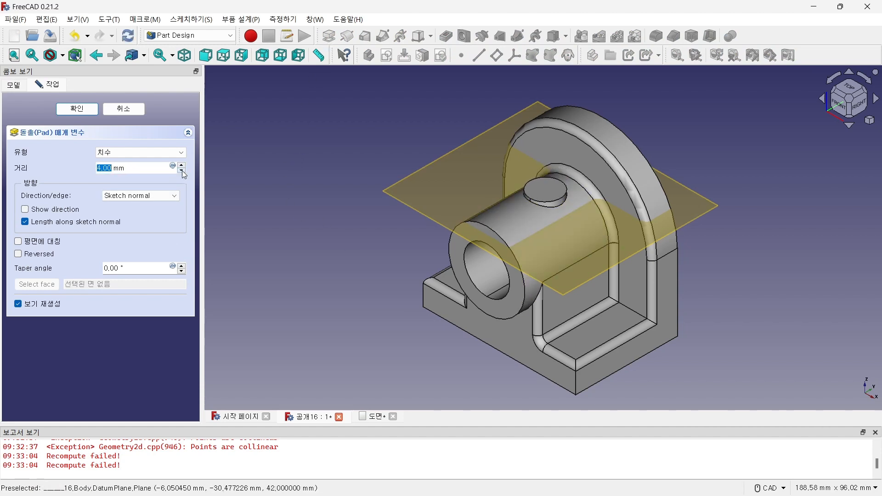
pyautogui.click(181, 165)
pyautogui.click(181, 166)
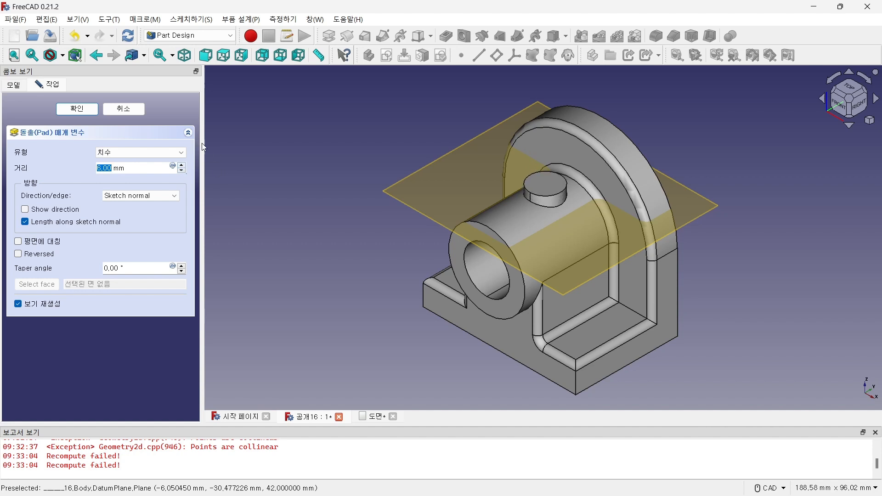
pyautogui.click(183, 170)
pyautogui.click(183, 171)
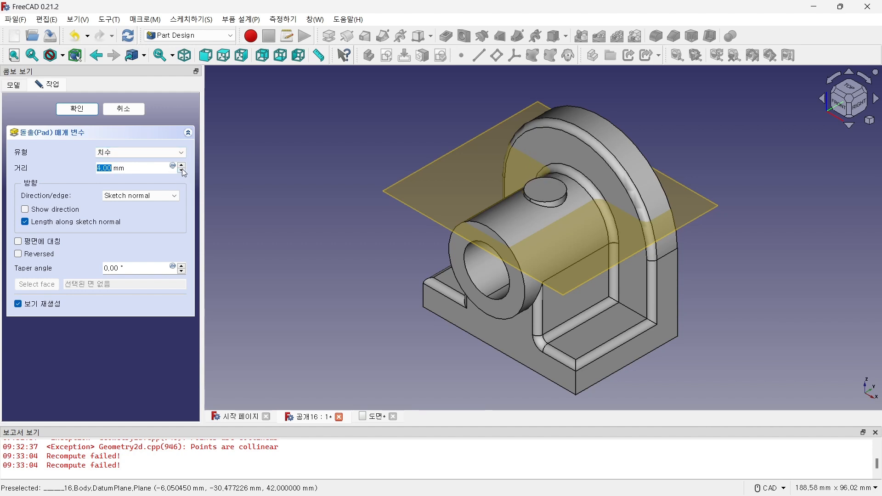
pyautogui.click(182, 171)
pyautogui.click(183, 170)
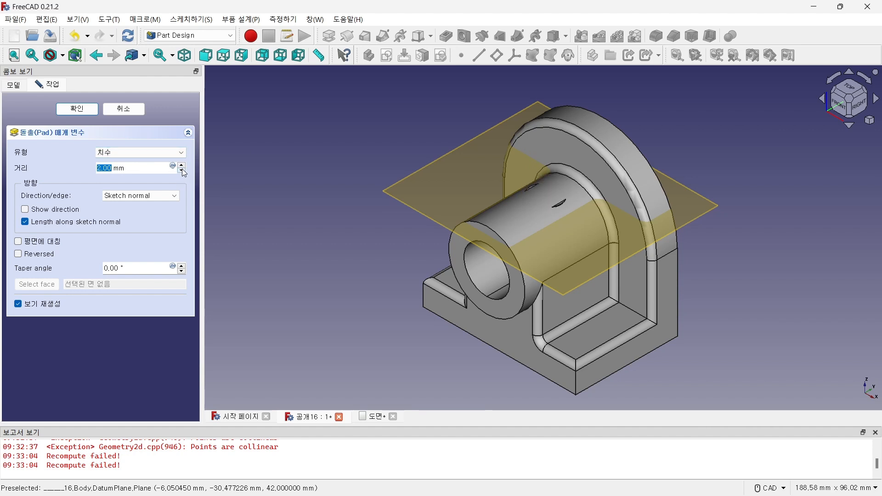
pyautogui.click(182, 167)
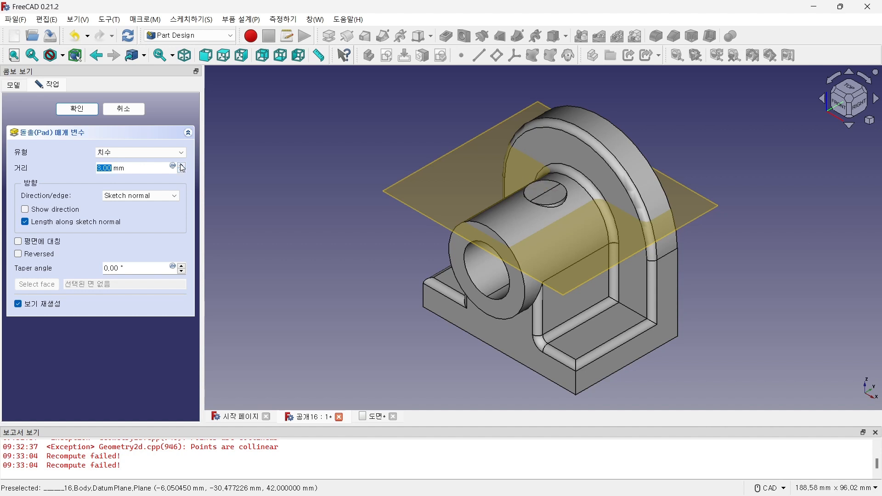
pyautogui.click(183, 166)
pyautogui.click(182, 167)
pyautogui.click(183, 167)
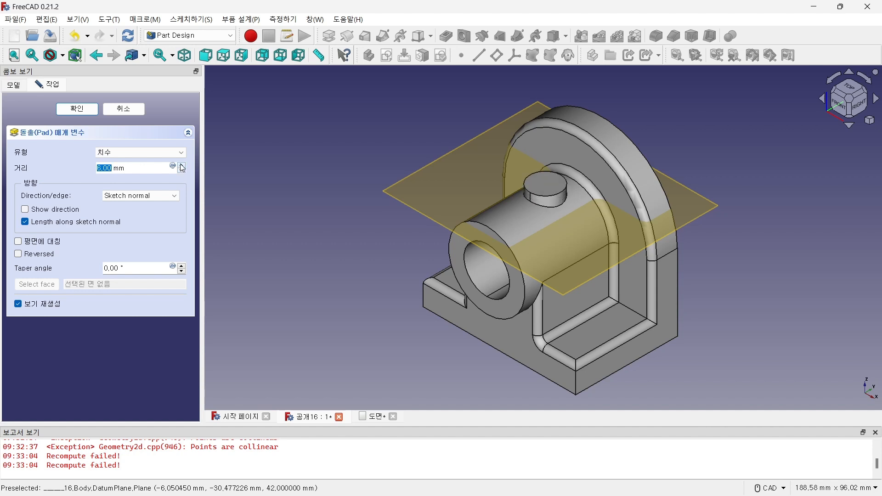
pyautogui.click(81, 109)
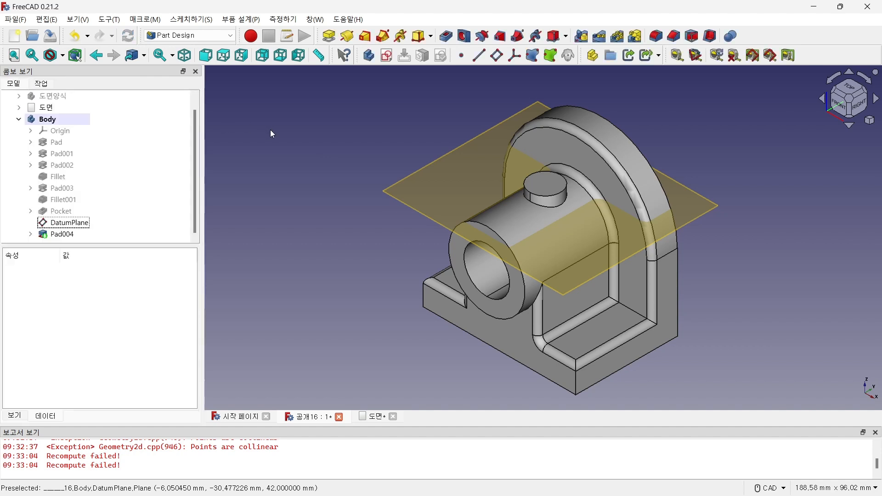
# Step: Hide the datum plane and enlarge the model tree area
pyautogui.click(69, 223)
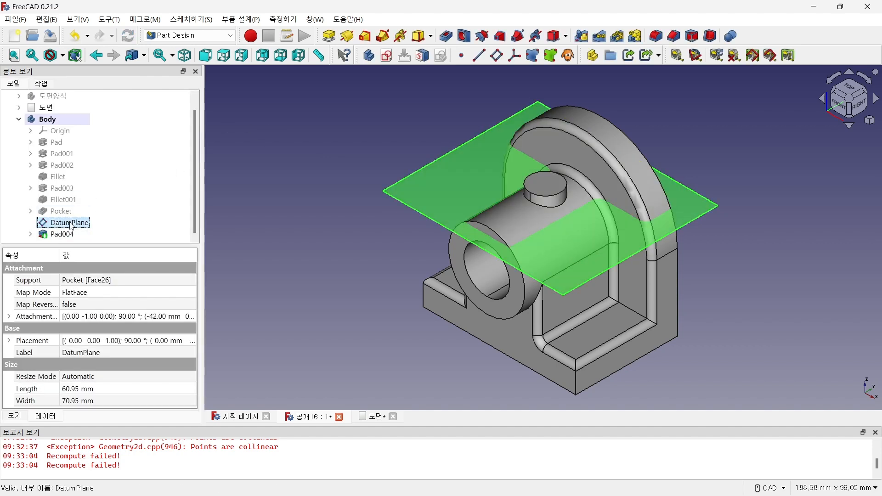
pyautogui.press('space')
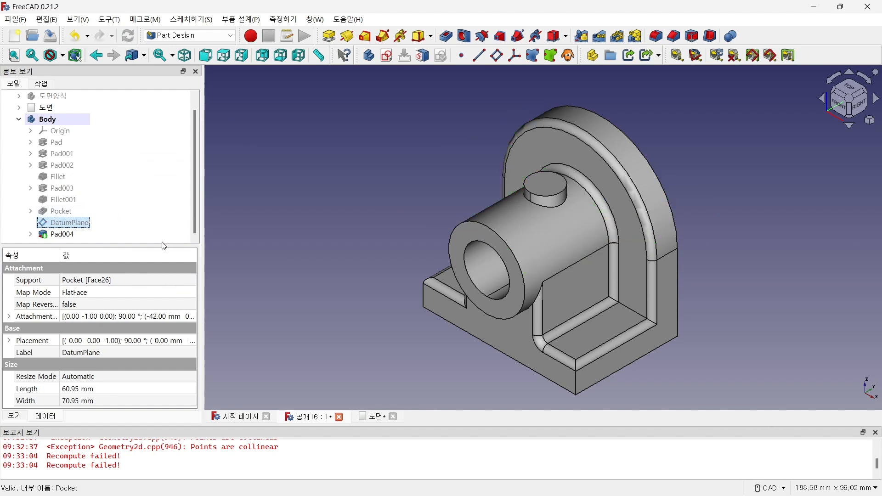
pyautogui.moveTo(157, 247); pyautogui.dragTo(156, 274)
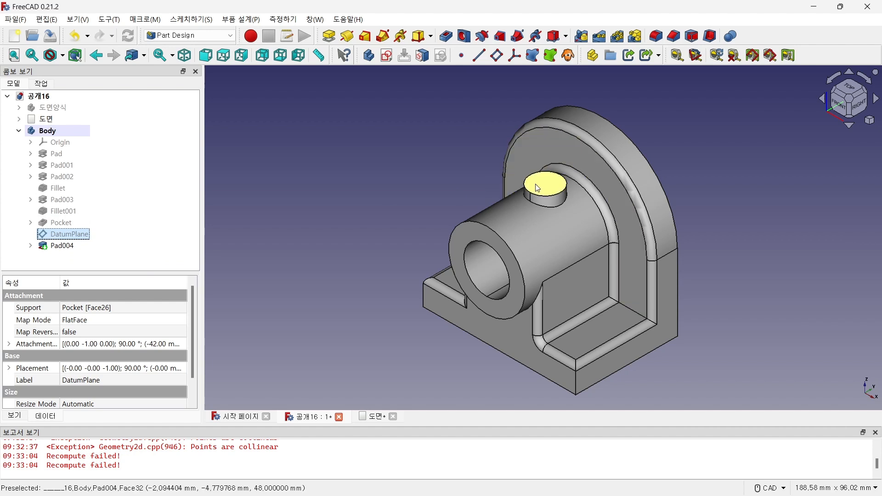
# Step: Start a sketch on the boss's top face, reference its circular edge and draw a concentric circle about 5.2 mm in diameter
pyautogui.click(547, 188)
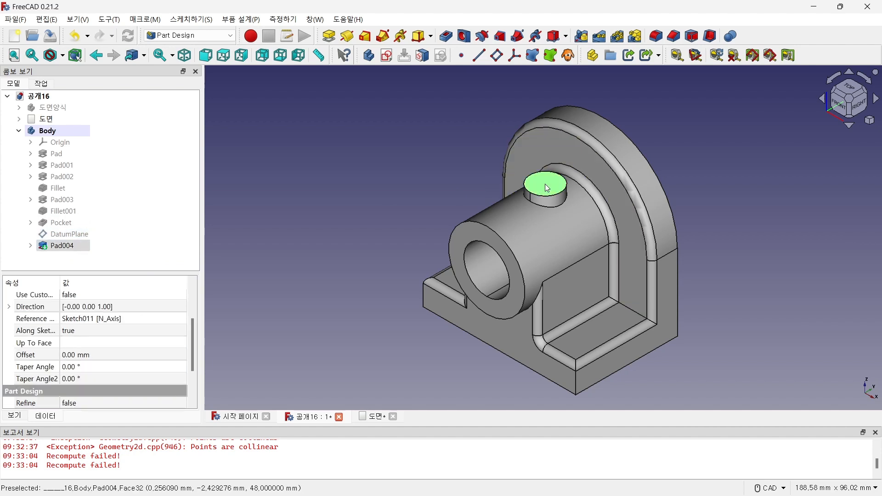
pyautogui.click(386, 55)
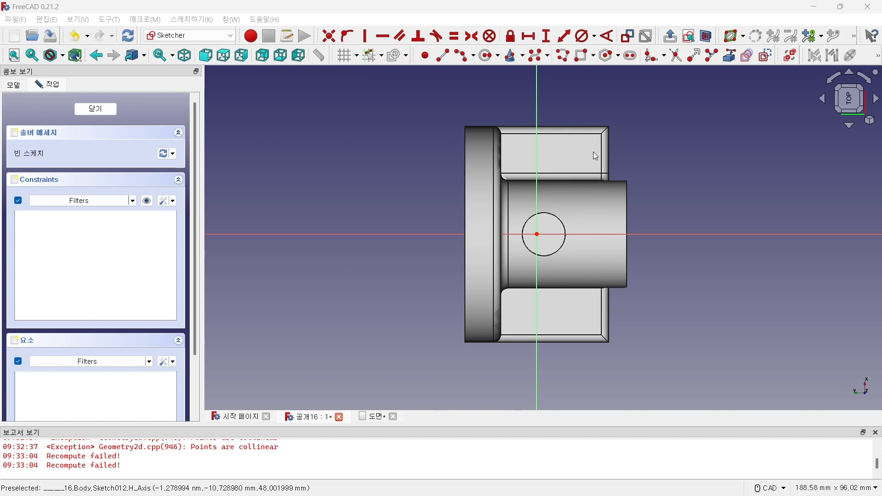
pyautogui.click(729, 56)
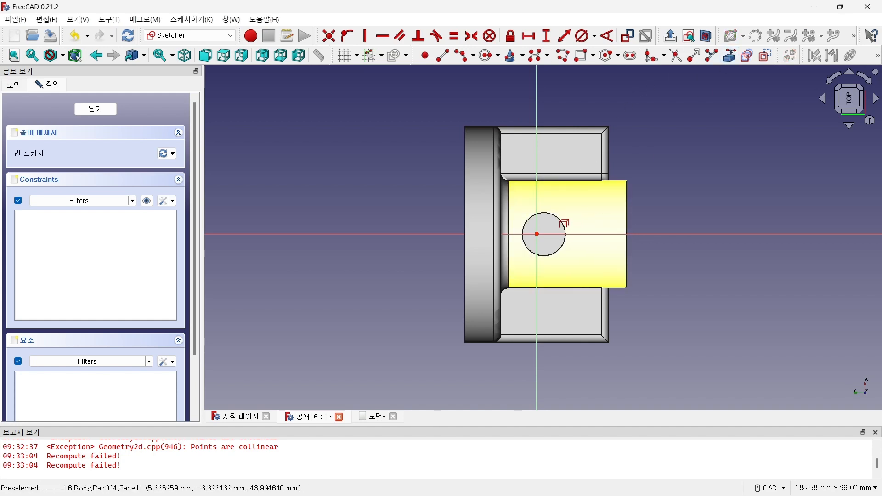
pyautogui.click(559, 219)
pyautogui.click(486, 55)
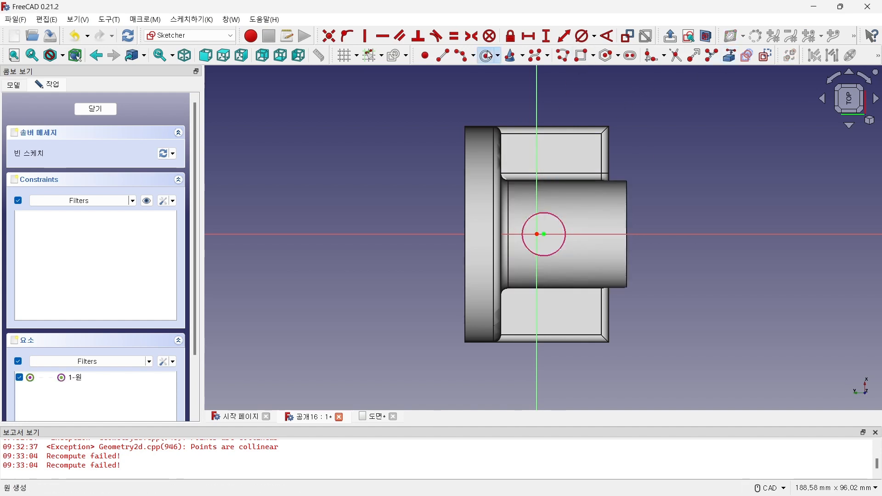
pyautogui.click(543, 234)
pyautogui.click(551, 240)
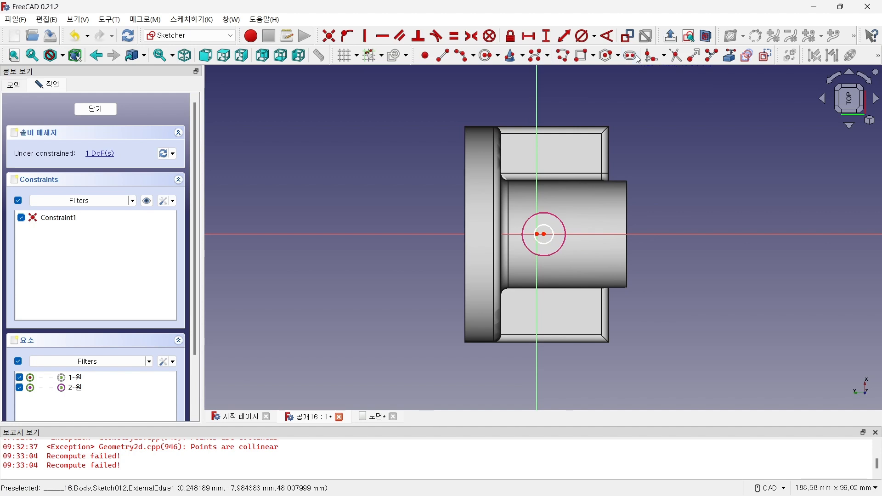
# Step: Set the diameter of the inner circle on the boss to 5 mm and close the sketch
pyautogui.click(580, 40)
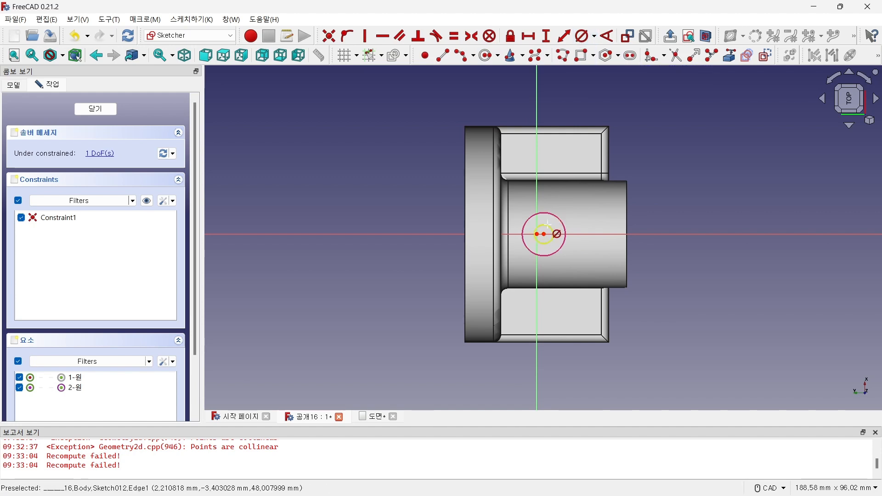
pyautogui.click(544, 224)
pyautogui.write('5')
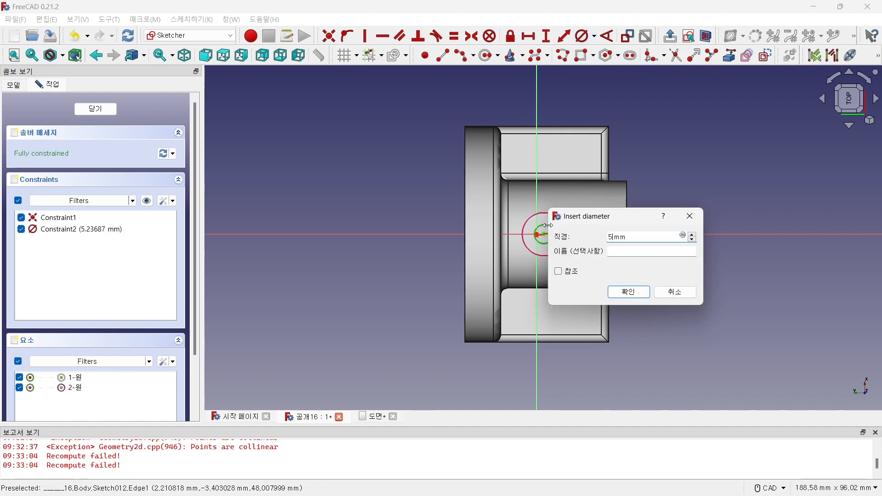
pyautogui.press('Return')
pyautogui.click(96, 109)
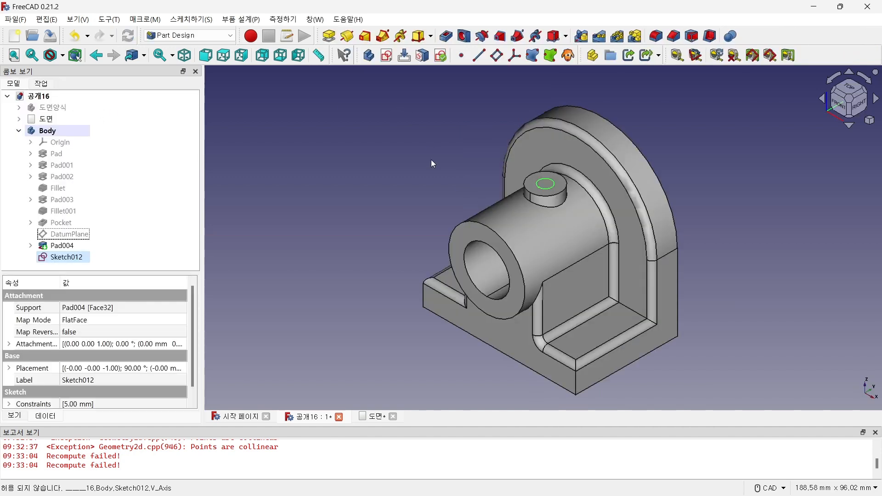
# Step: Switch the display to wireframe and pocket the 5 mm circle 10 mm deep along the sketch normal into the cylinder's bore
pyautogui.click(63, 55)
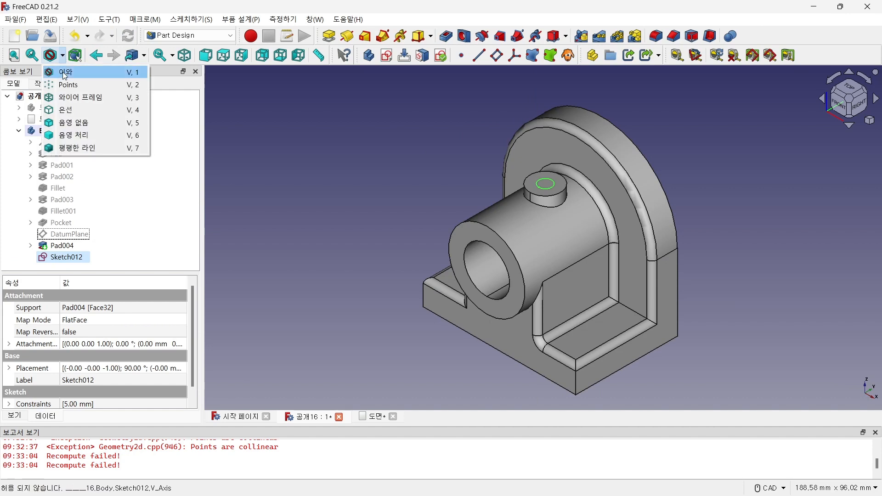
pyautogui.click(95, 104)
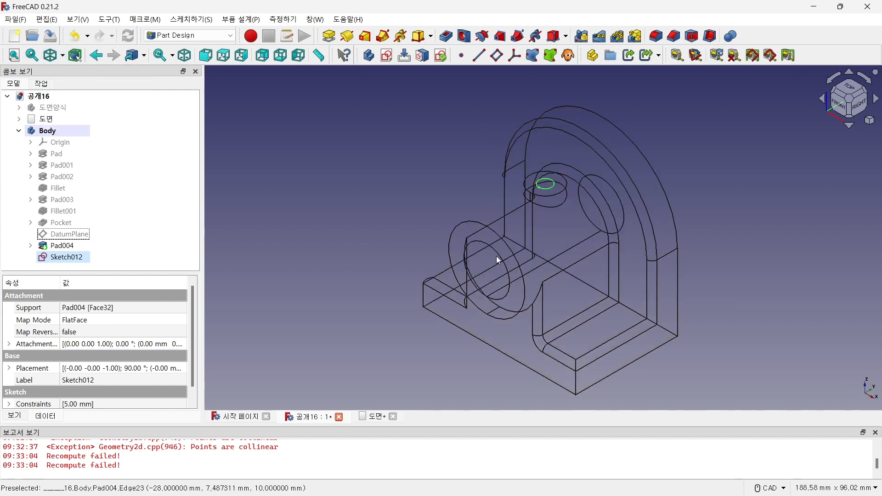
pyautogui.click(447, 37)
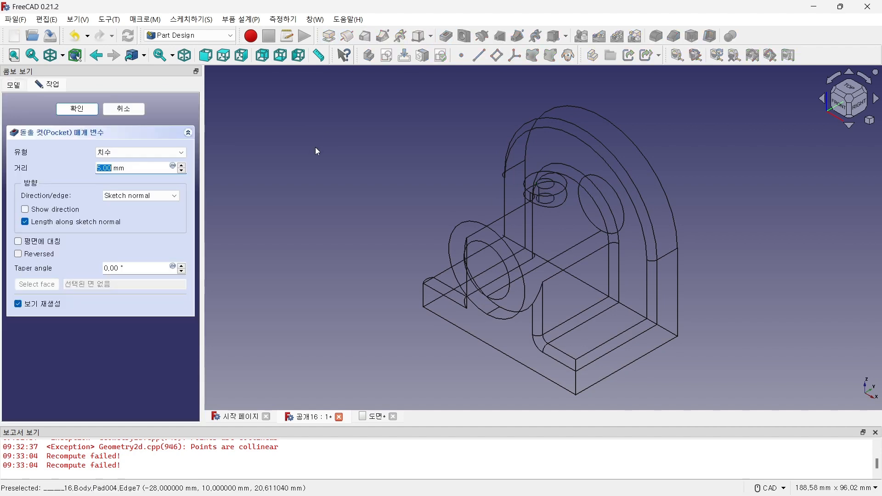
pyautogui.click(182, 165)
pyautogui.click(181, 166)
pyautogui.click(181, 165)
pyautogui.click(182, 165)
pyautogui.click(182, 165)
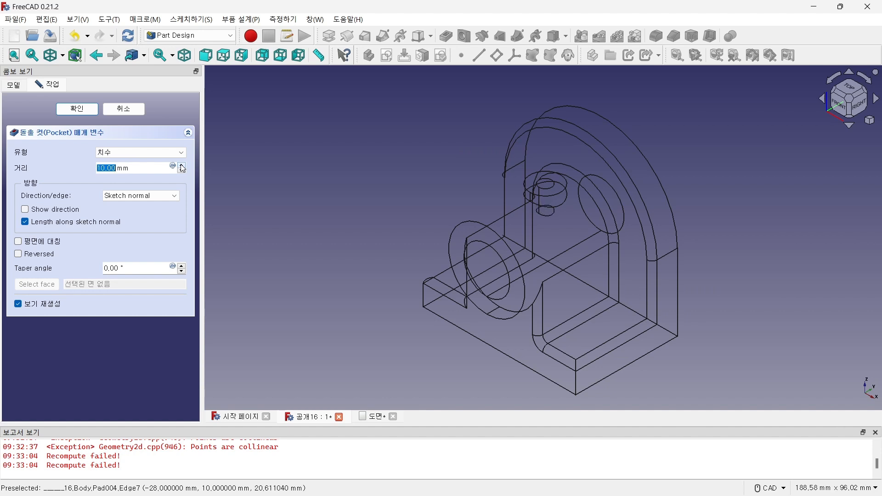
pyautogui.click(182, 170)
pyautogui.click(86, 110)
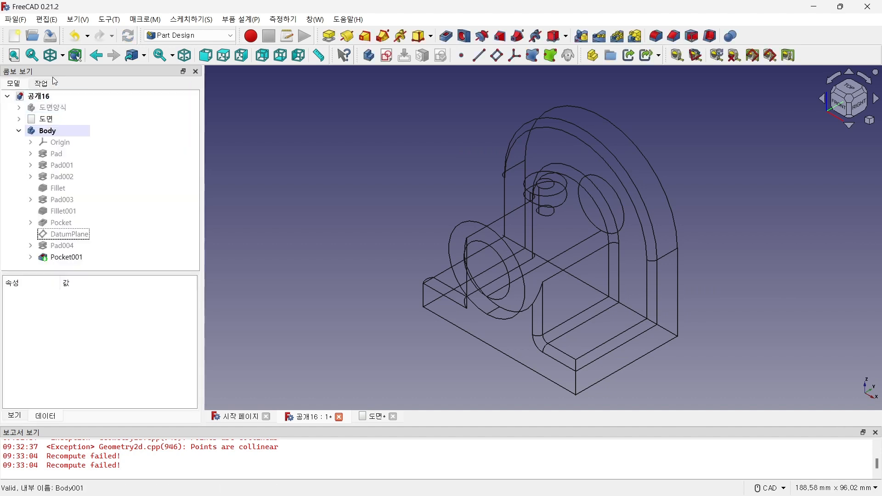
# Step: Restore the as-is display style and inspect the drilled boss from the top, front, below and isometric views
pyautogui.click(62, 55)
pyautogui.click(80, 73)
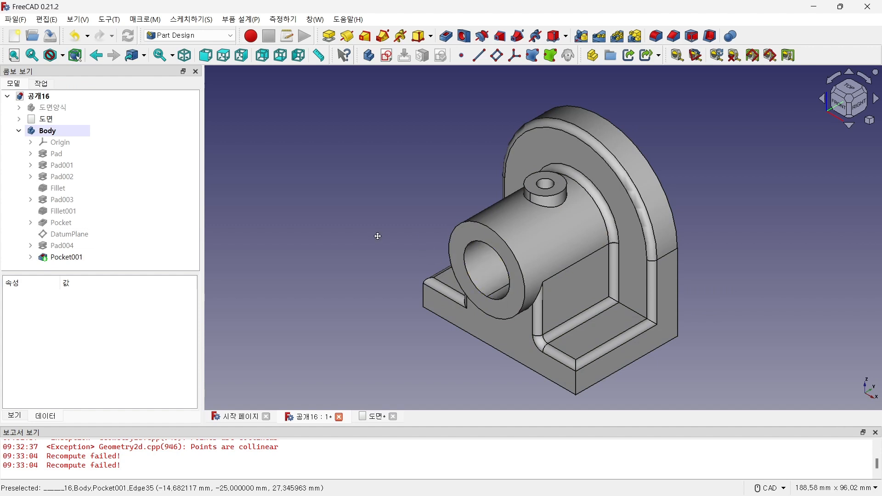
pyautogui.scroll(1, 380, 238)
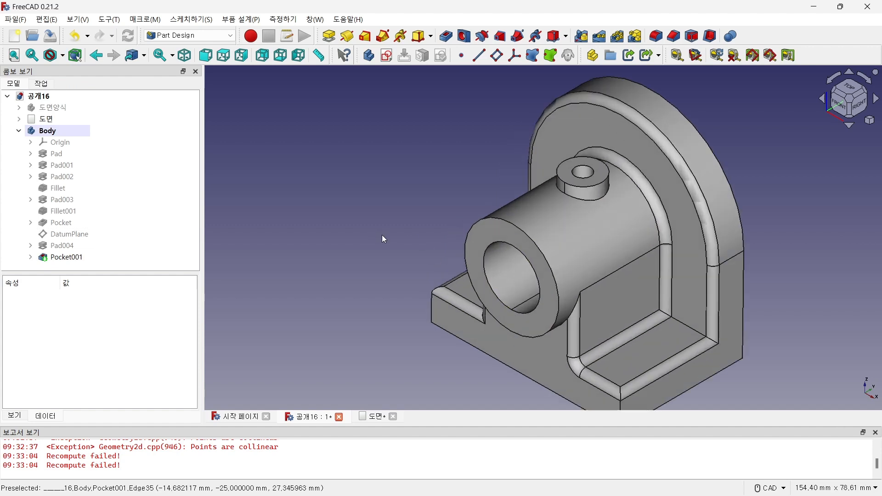
pyautogui.click(224, 55)
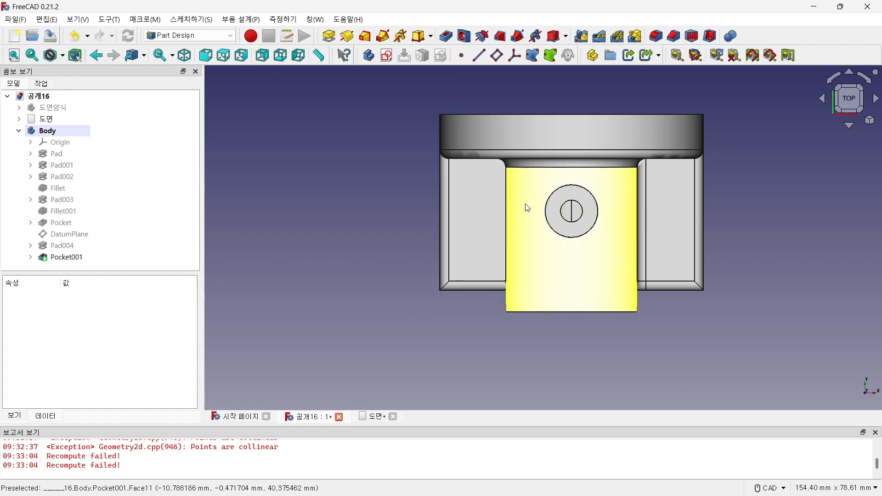
pyautogui.click(206, 57)
pyautogui.moveTo(303, 221); pyautogui.dragTo(314, 173, button='middle')
pyautogui.click(16, 58)
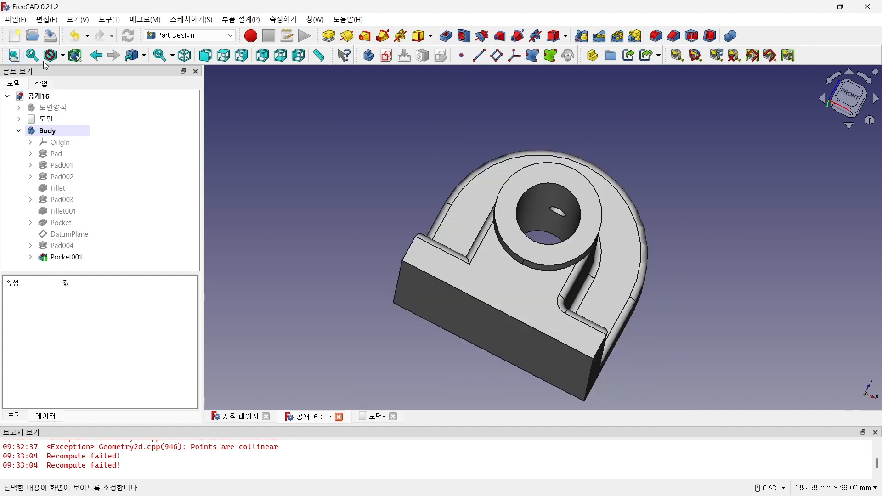
pyautogui.click(184, 55)
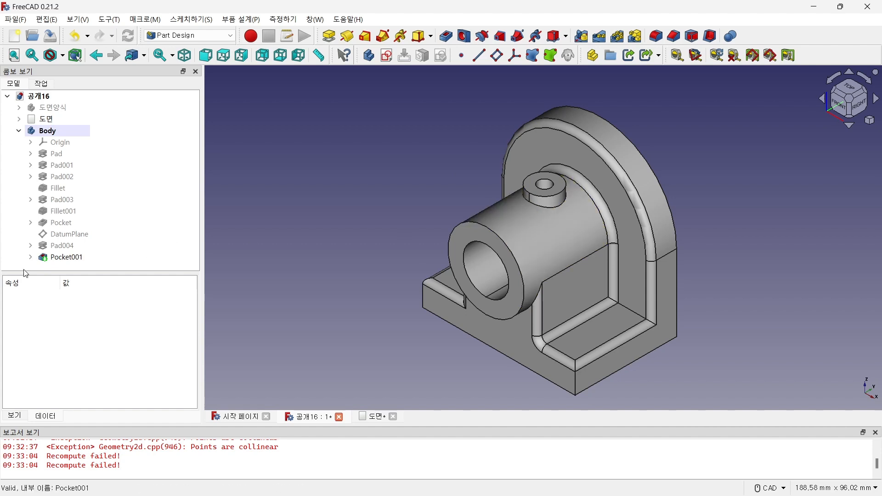
# Step: Set the Refine property of the boss hole's pocket to true
pyautogui.click(67, 258)
pyautogui.scroll(-3, 127, 363)
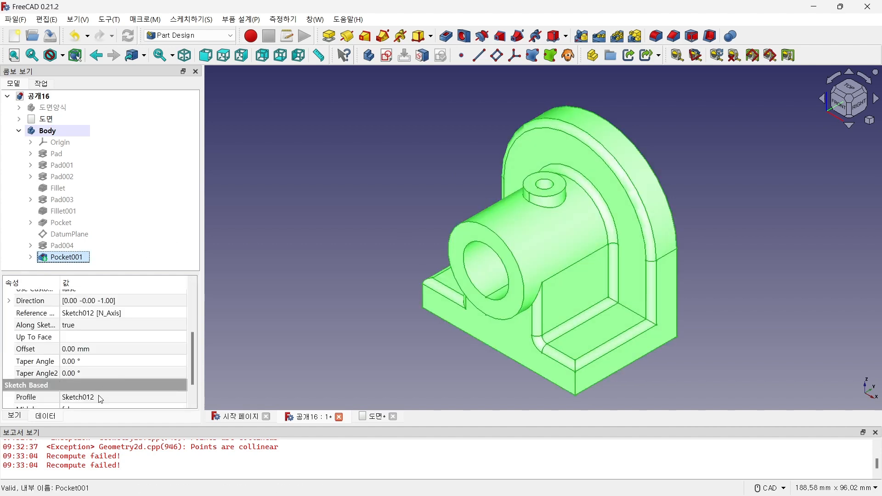
pyautogui.scroll(-1, 105, 406)
pyautogui.scroll(2, 106, 395)
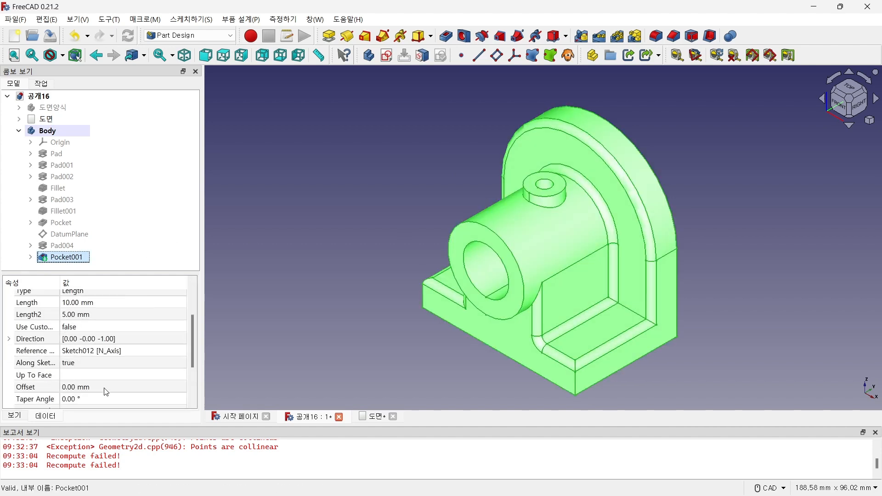
pyautogui.scroll(2, 105, 388)
pyautogui.click(100, 332)
pyautogui.click(97, 332)
pyautogui.click(93, 344)
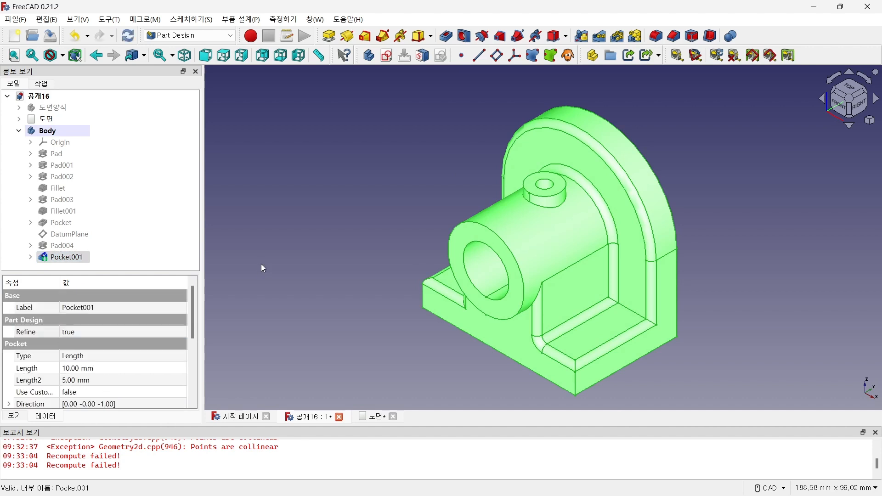
pyautogui.click(262, 269)
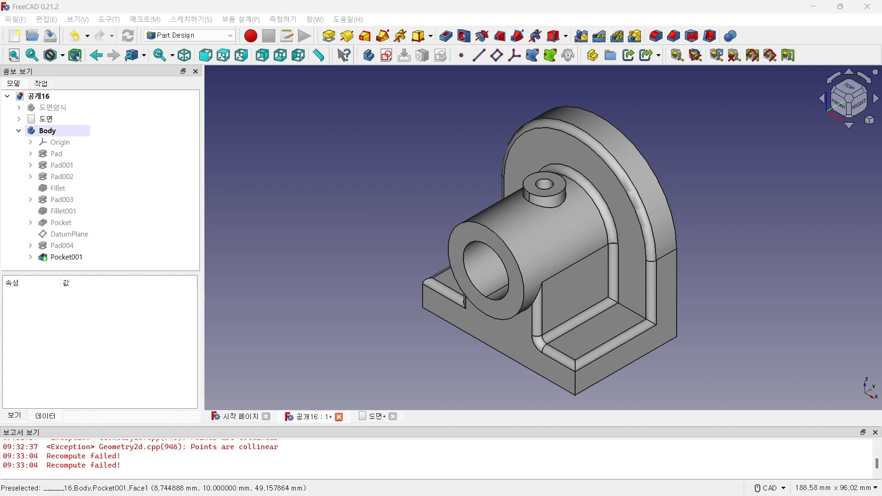
pyautogui.click(69, 258)
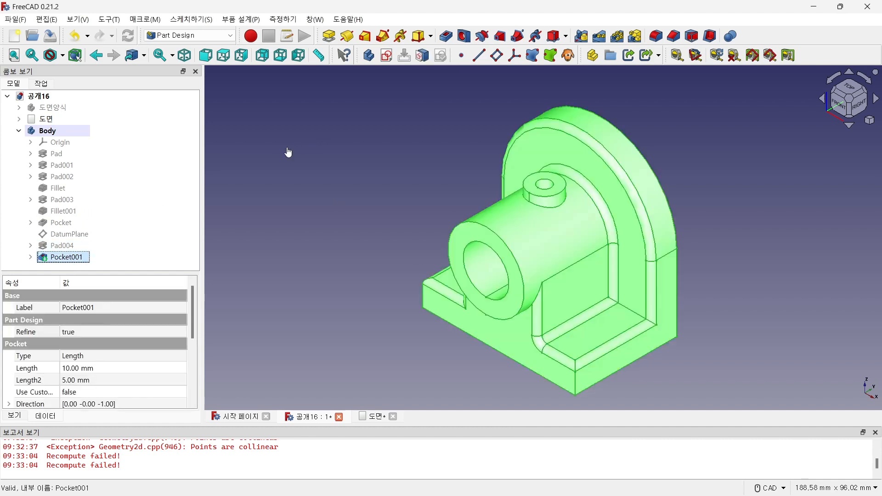
pyautogui.click(287, 147)
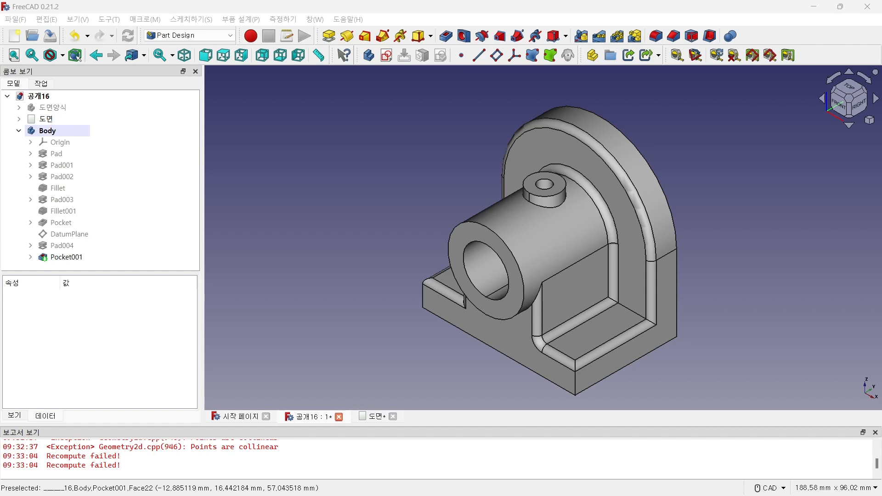
# Step: Start a sketch on the base's top face and reference the base's front and side edges on both sides as external geometry
pyautogui.click(577, 342)
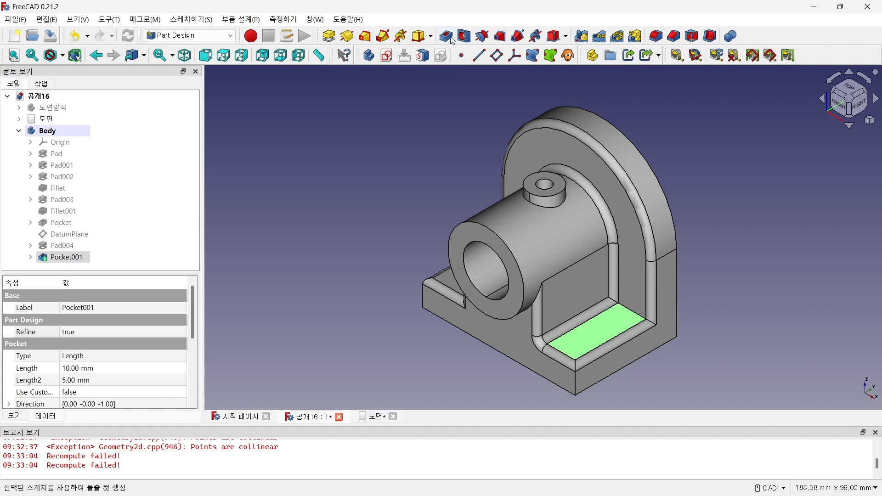
pyautogui.click(386, 55)
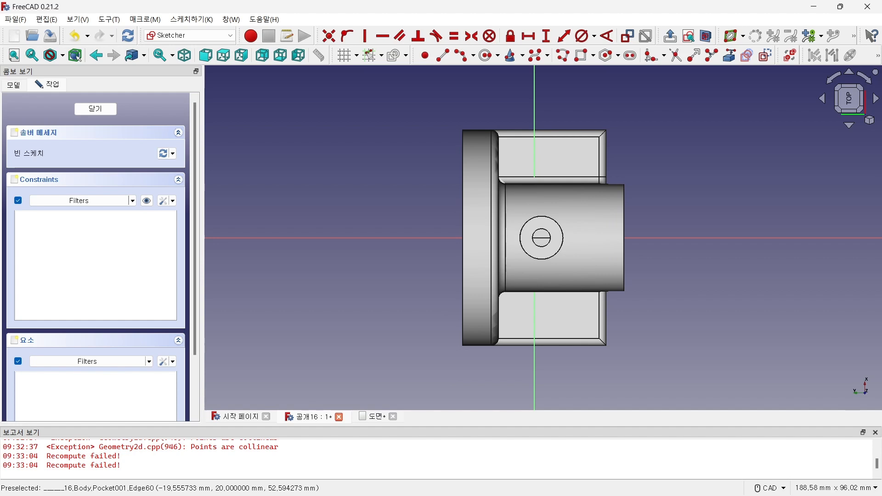
pyautogui.click(748, 56)
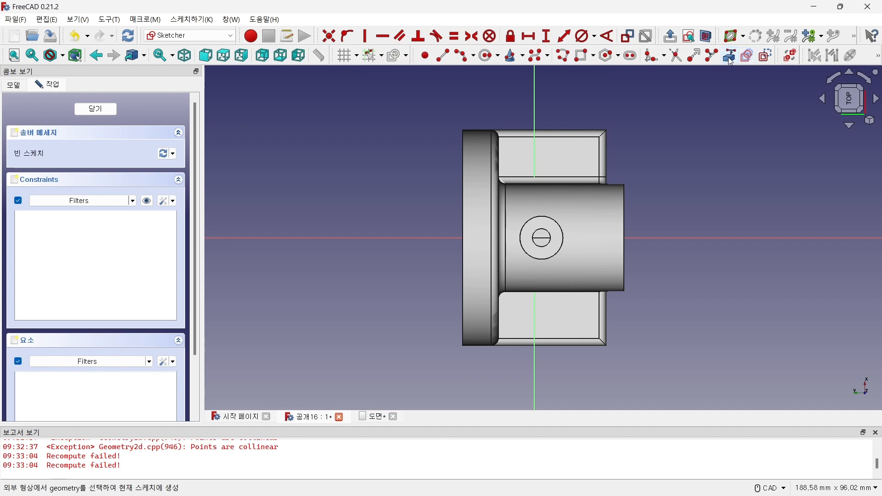
pyautogui.click(589, 130)
pyautogui.click(606, 146)
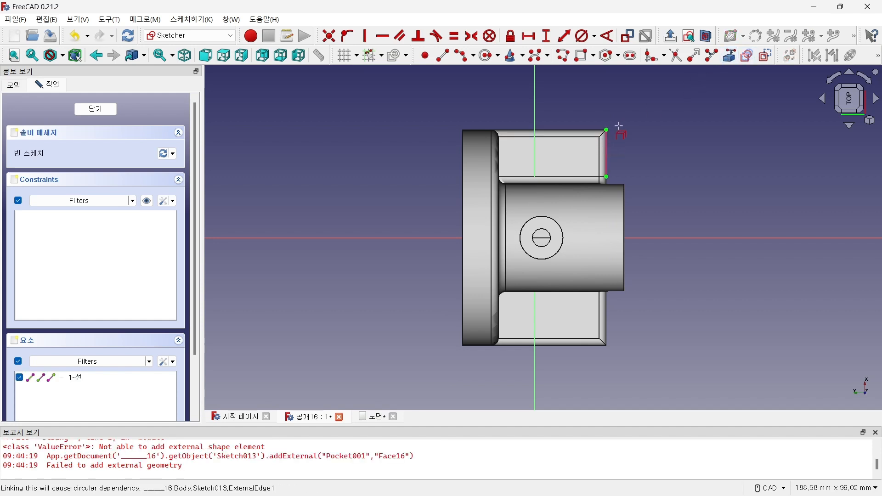
pyautogui.click(589, 128)
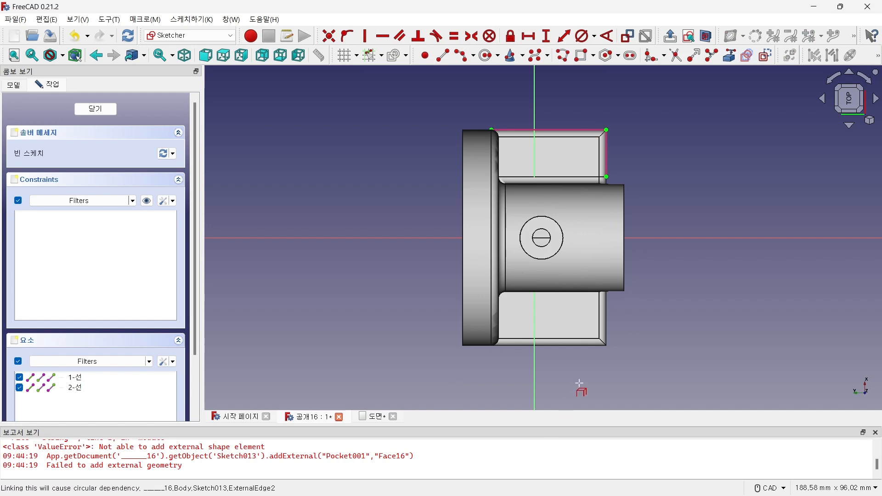
pyautogui.click(590, 342)
pyautogui.click(605, 322)
pyautogui.click(588, 344)
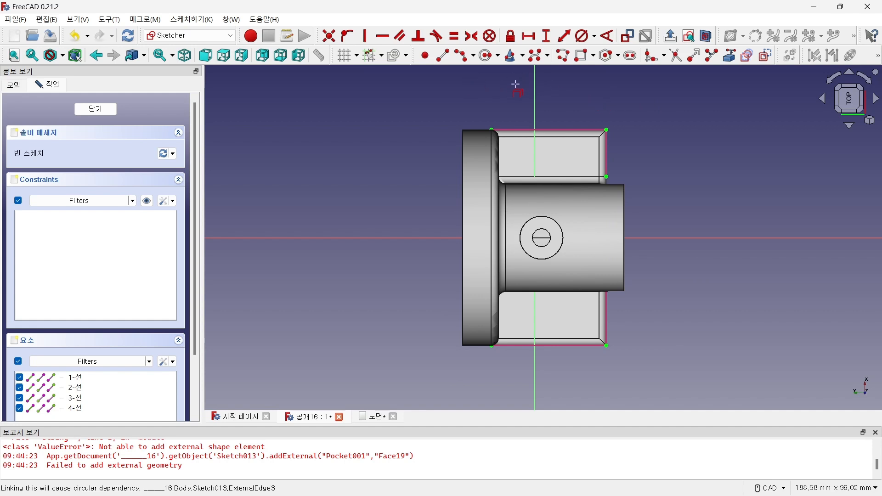
# Step: Draw four circles of about 2.8 mm radius on the base, two on each side of the cylinder
pyautogui.click(486, 56)
pyautogui.click(520, 158)
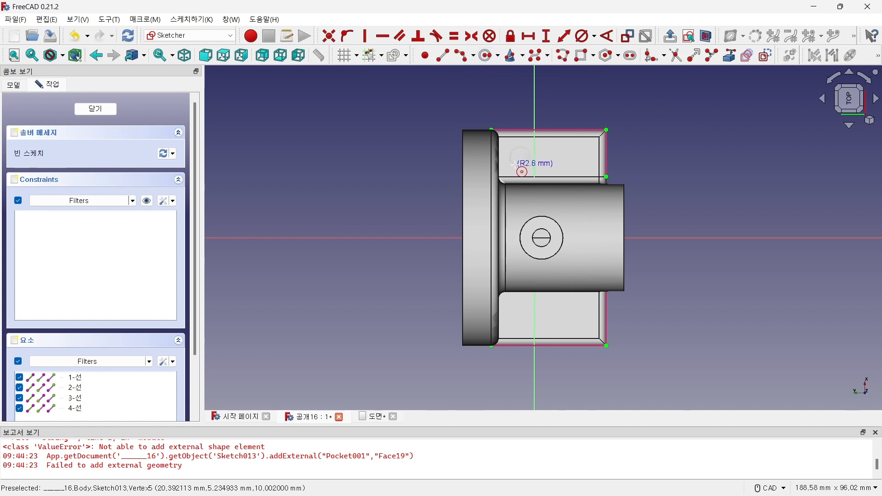
pyautogui.click(531, 157)
pyautogui.click(577, 155)
pyautogui.click(586, 160)
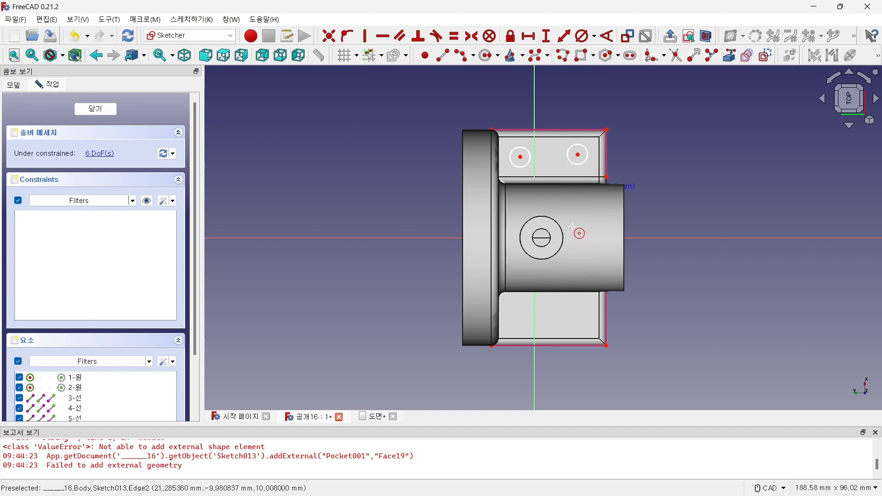
pyautogui.click(526, 322)
pyautogui.click(530, 314)
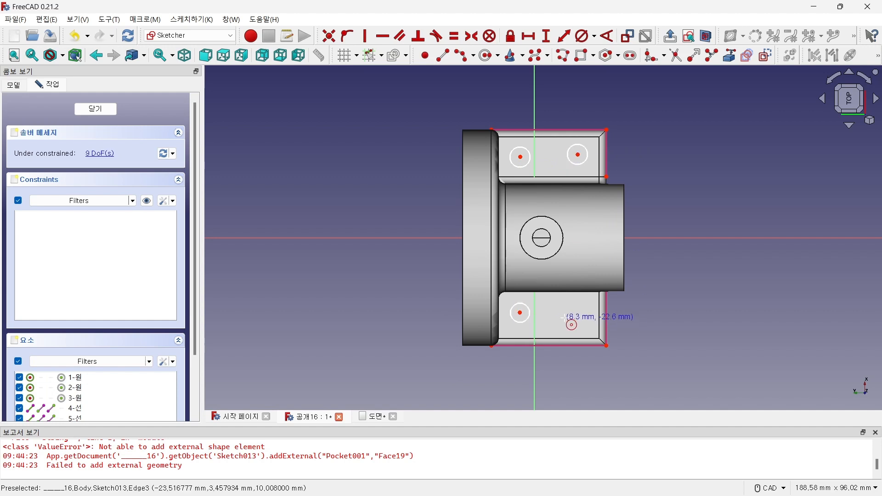
pyautogui.click(575, 316)
pyautogui.click(569, 322)
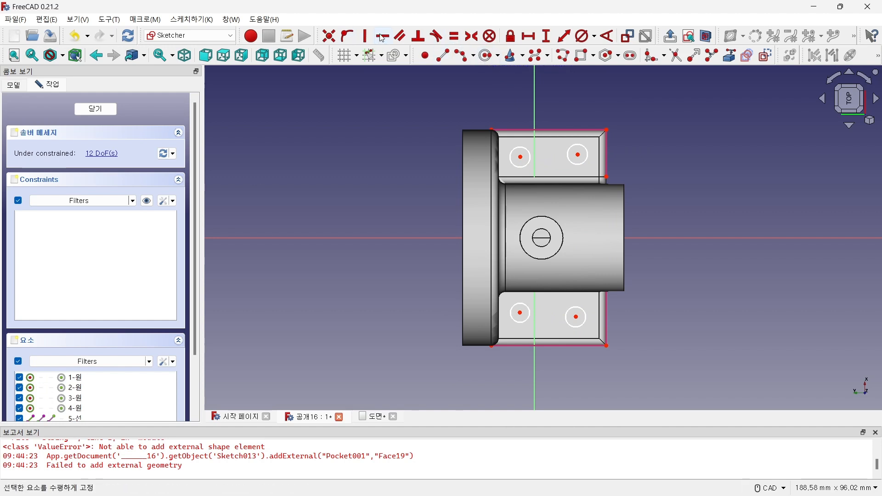
# Step: Set the horizontal distance between the two circle centres to 18 mm on each side of the cylinder
pyautogui.click(529, 36)
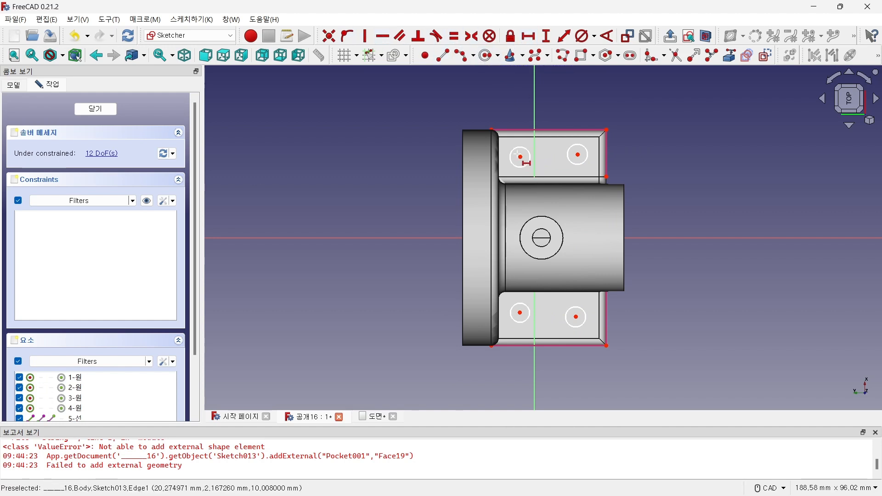
pyautogui.click(520, 157)
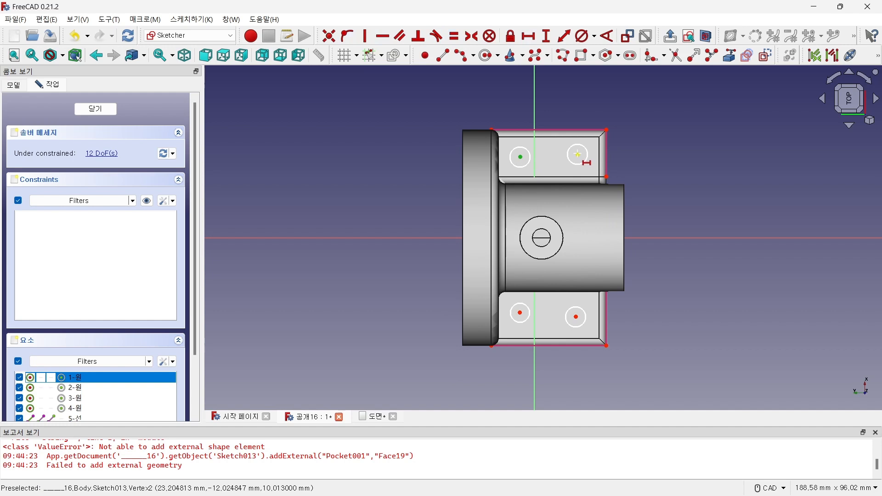
pyautogui.click(578, 155)
pyautogui.write('1')
pyautogui.press('Return')
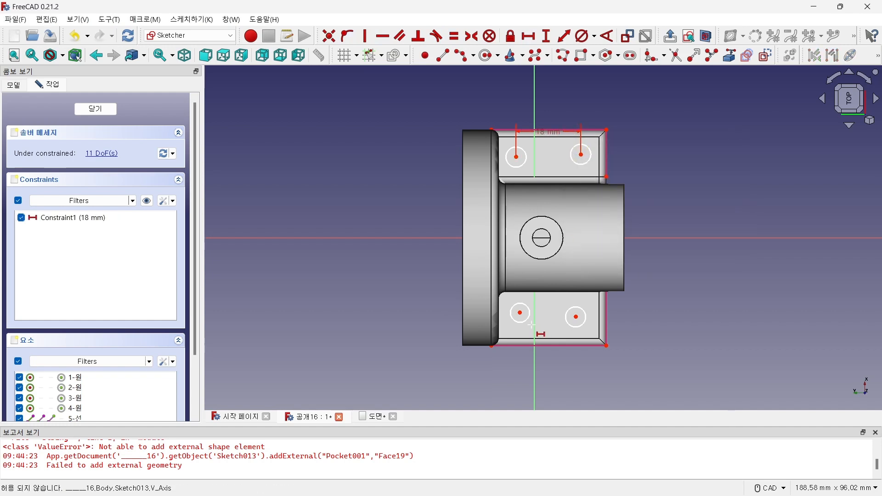
pyautogui.click(521, 312)
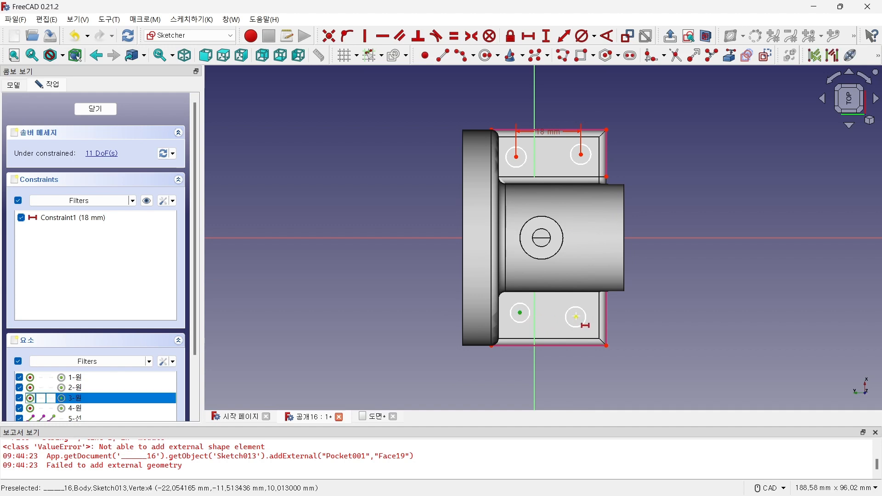
pyautogui.click(576, 316)
pyautogui.write('18')
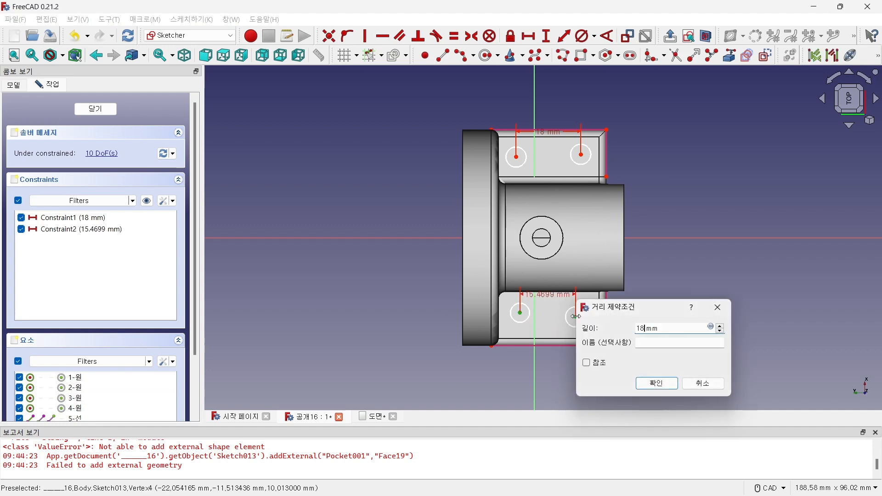
pyautogui.write('8')
pyautogui.press('Return')
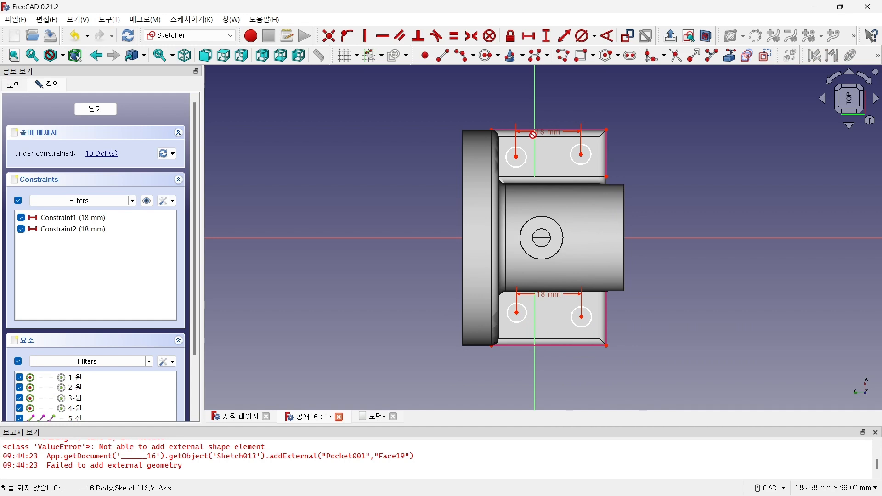
# Step: Align the two circle centres horizontally with each other on each side of the cylinder
pyautogui.click(516, 157)
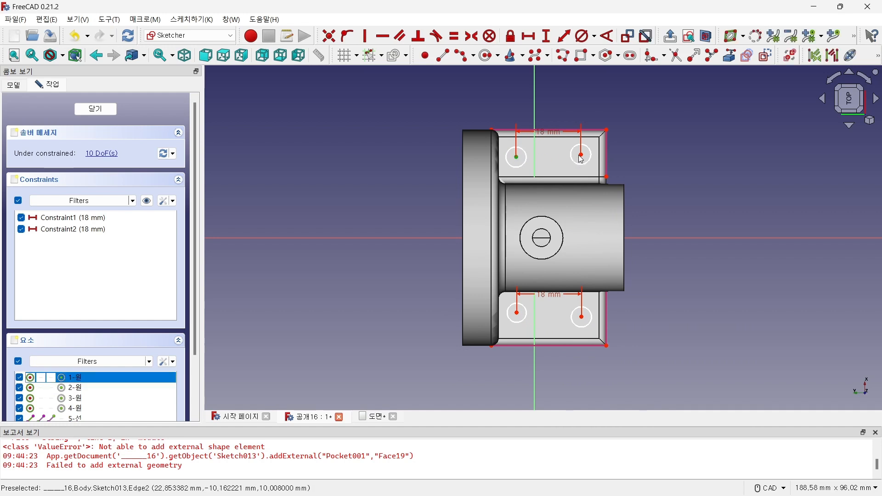
pyautogui.click(581, 156)
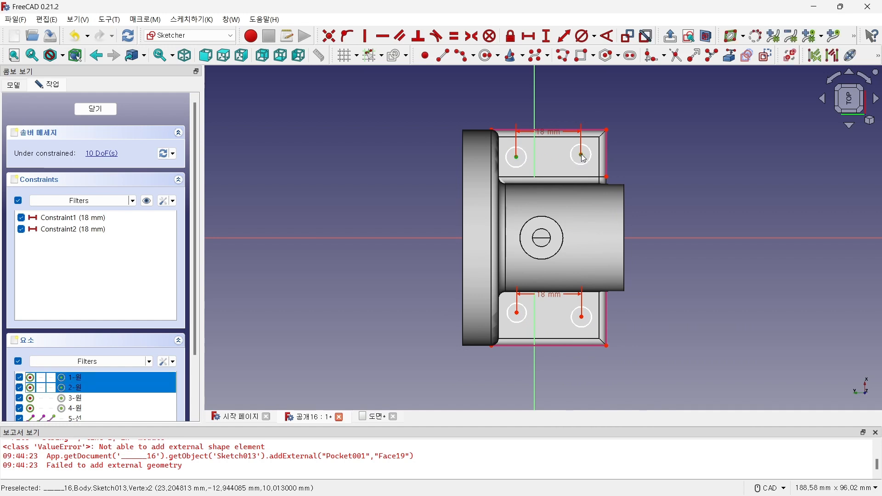
pyautogui.click(384, 40)
pyautogui.click(517, 313)
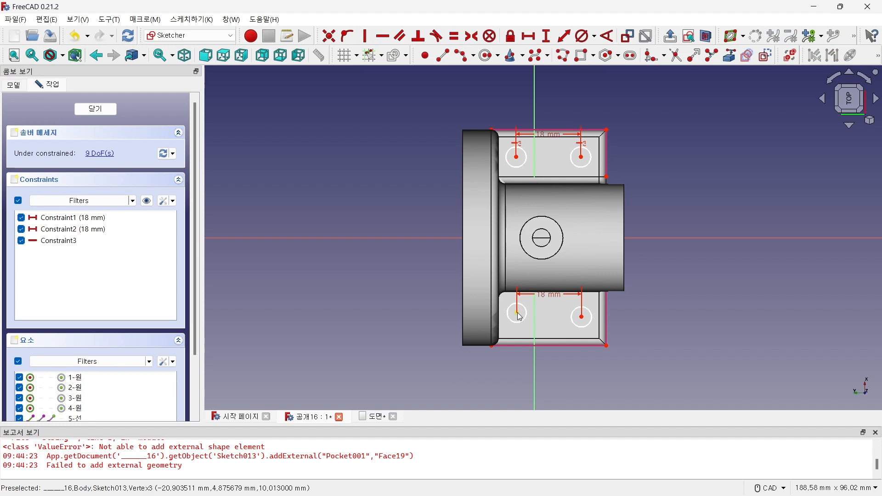
pyautogui.click(582, 318)
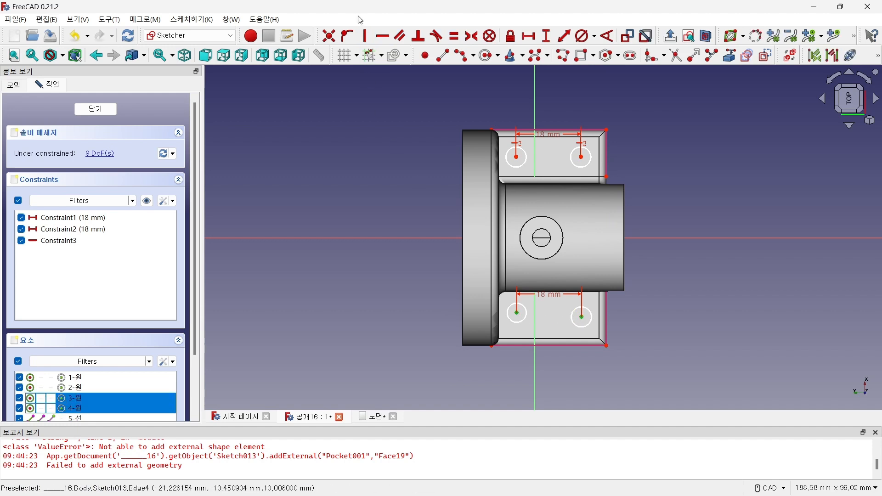
pyautogui.click(382, 36)
# Step: Close the report view and dimension the +X side's front circle centre 7 mm vertically from the base's outer front corner
pyautogui.scroll(3, 579, 125)
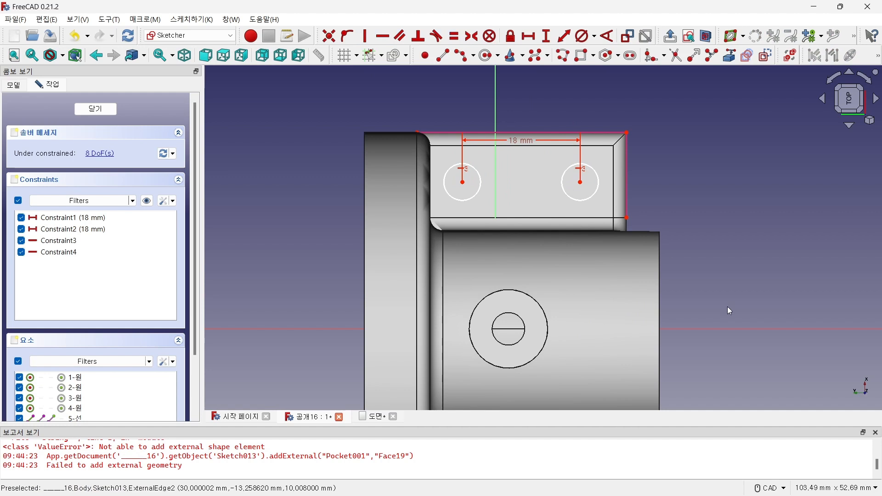
pyautogui.click(877, 433)
pyautogui.scroll(-3, 626, 189)
pyautogui.scroll(3, 627, 184)
pyautogui.click(641, 151)
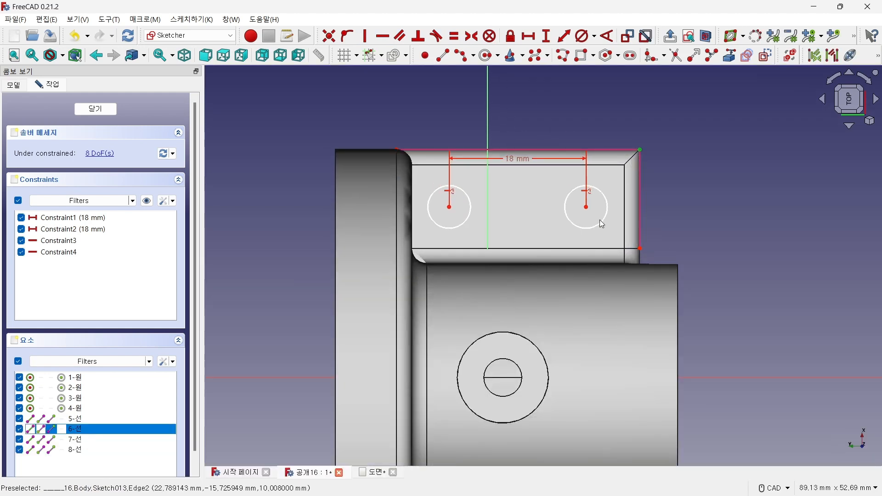
pyautogui.click(587, 207)
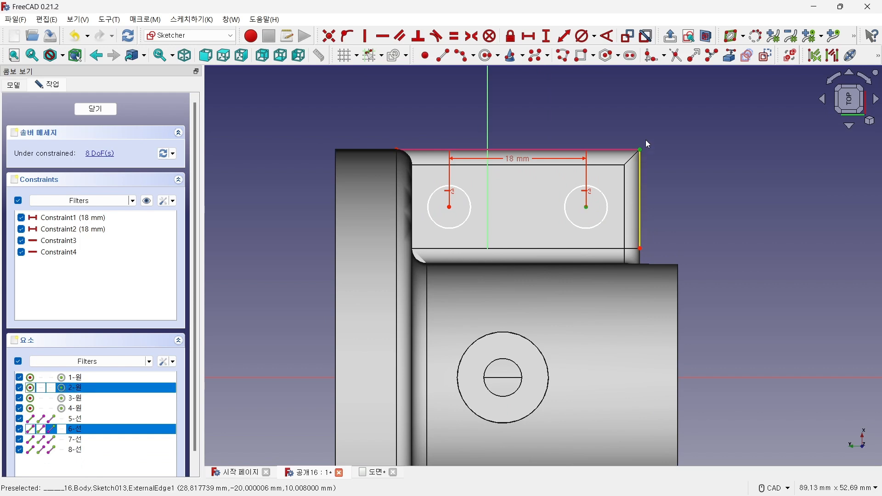
pyautogui.click(548, 37)
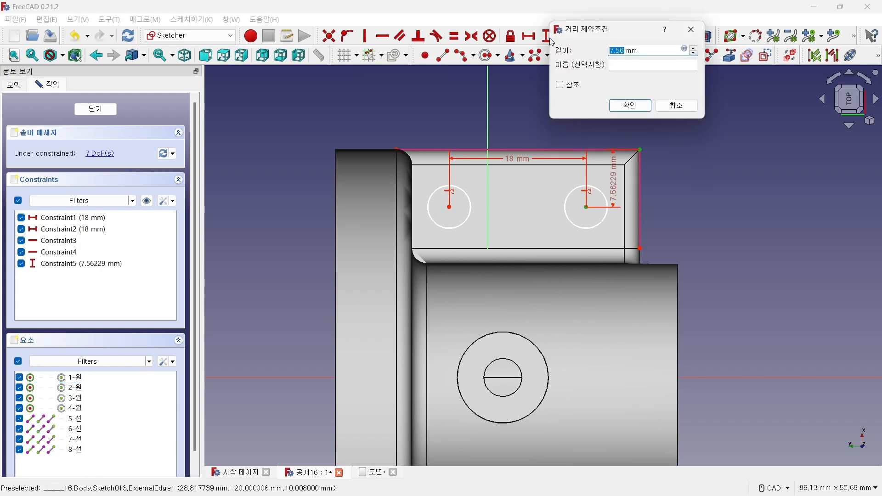
pyautogui.write('7')
pyautogui.press('Return')
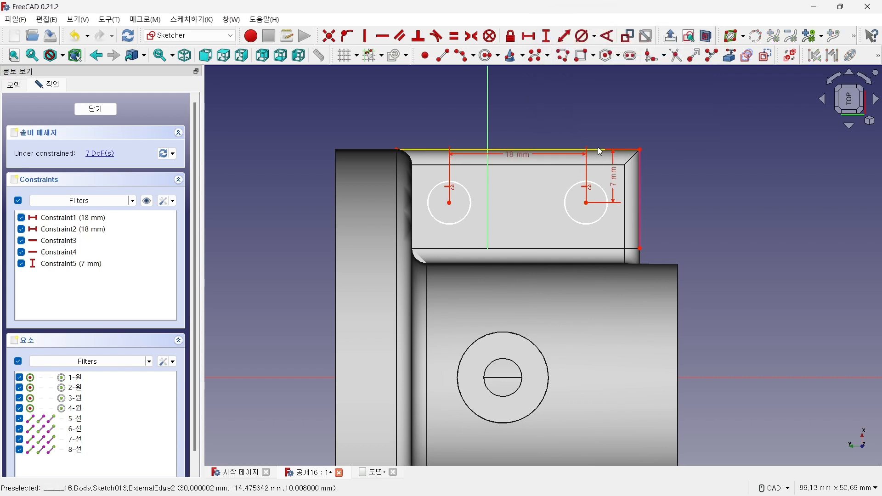
# Step: Set the horizontal distance from the +X side's front circle centre to the base's front corner to 7 mm
pyautogui.click(586, 203)
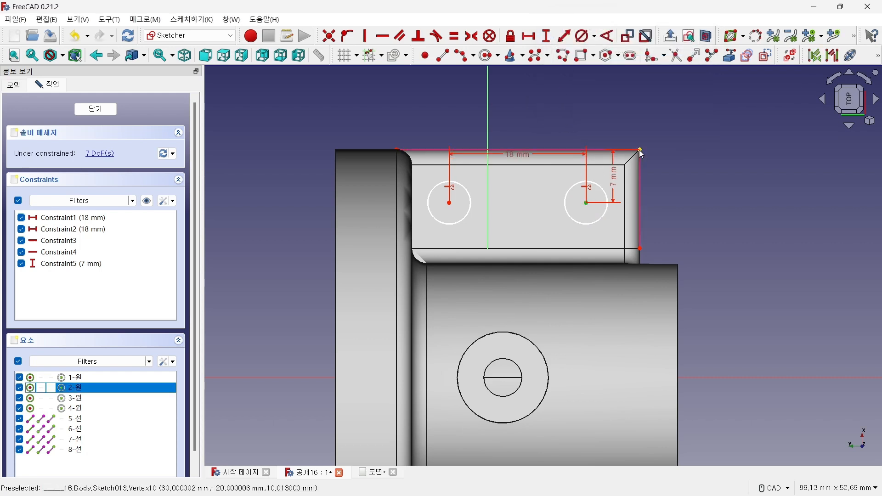
pyautogui.click(640, 150)
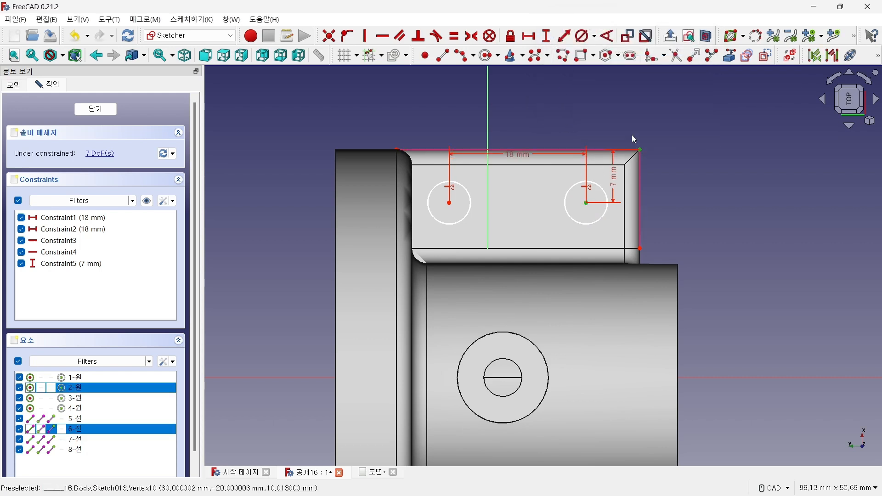
pyautogui.click(529, 35)
pyautogui.write('7mm')
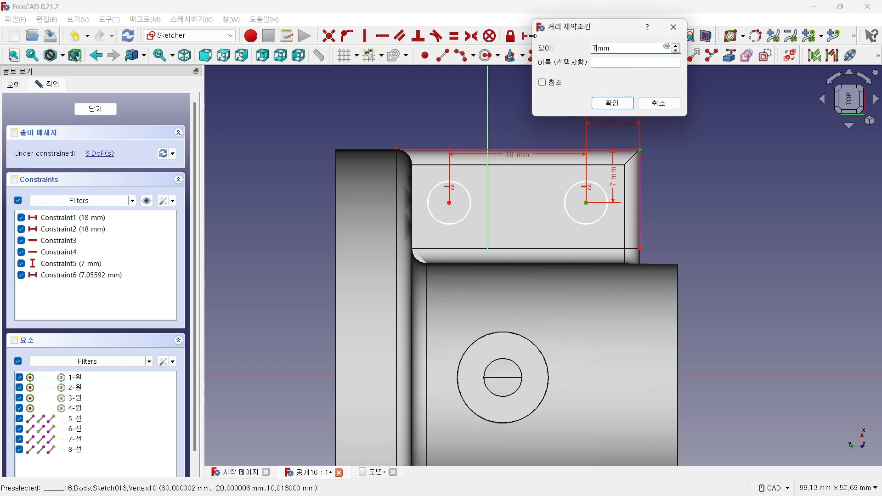
pyautogui.press('Return')
# Step: Set the vertical distance from the -X side's front circle centre to the base's outer front corner to 7 mm
pyautogui.scroll(-4, 654, 145)
pyautogui.scroll(1, 673, 344)
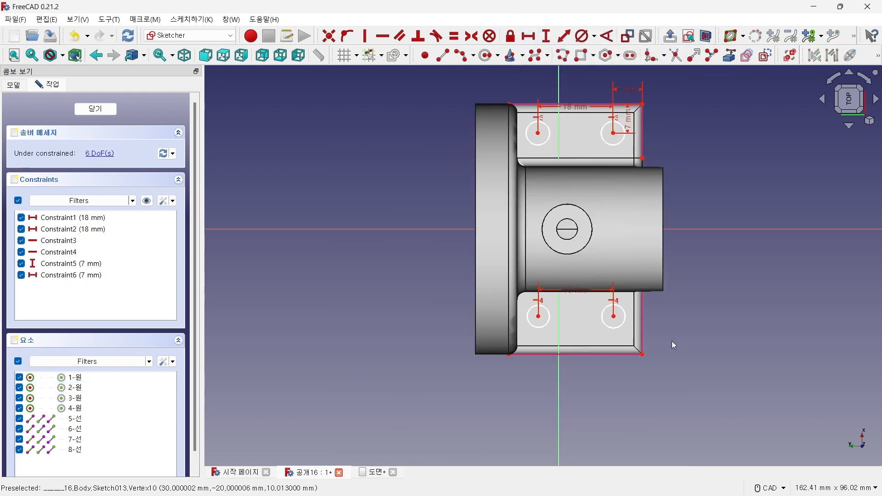
pyautogui.scroll(3, 660, 314)
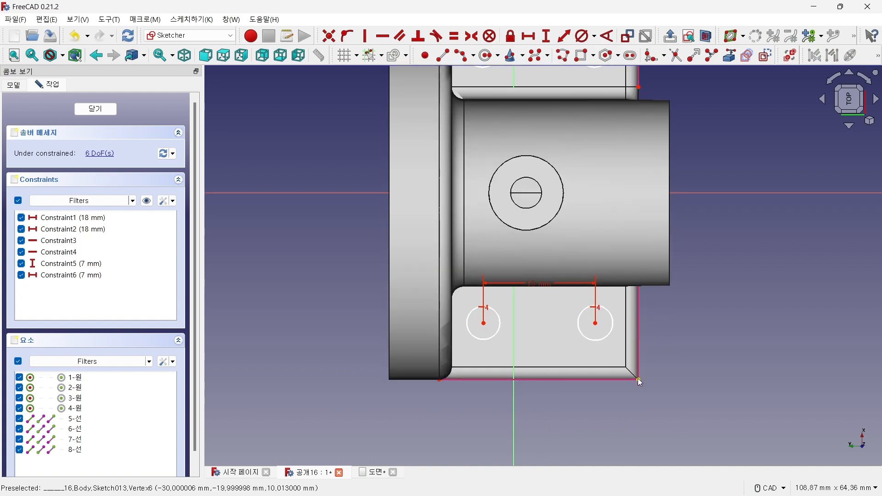
pyautogui.click(596, 324)
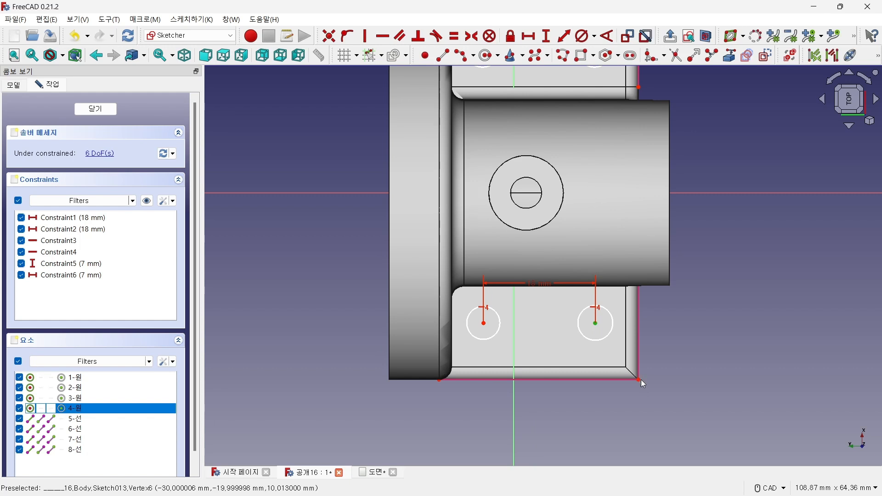
pyautogui.click(639, 379)
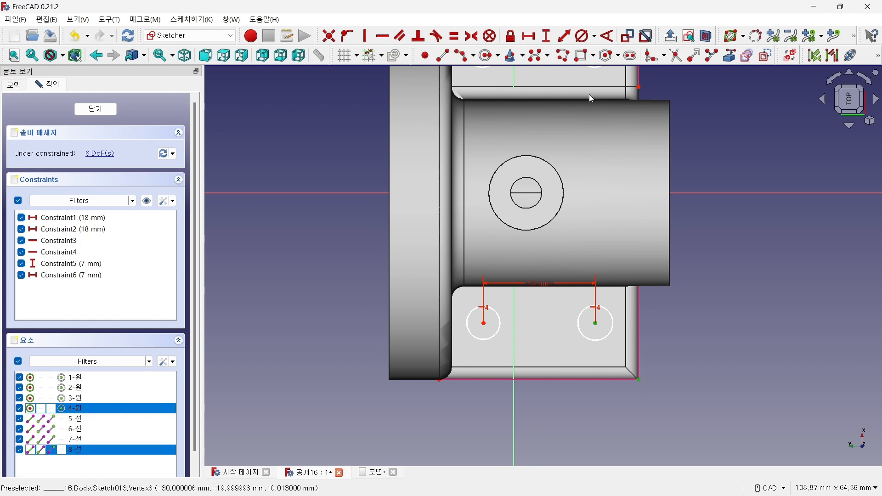
pyautogui.click(548, 38)
pyautogui.write('7')
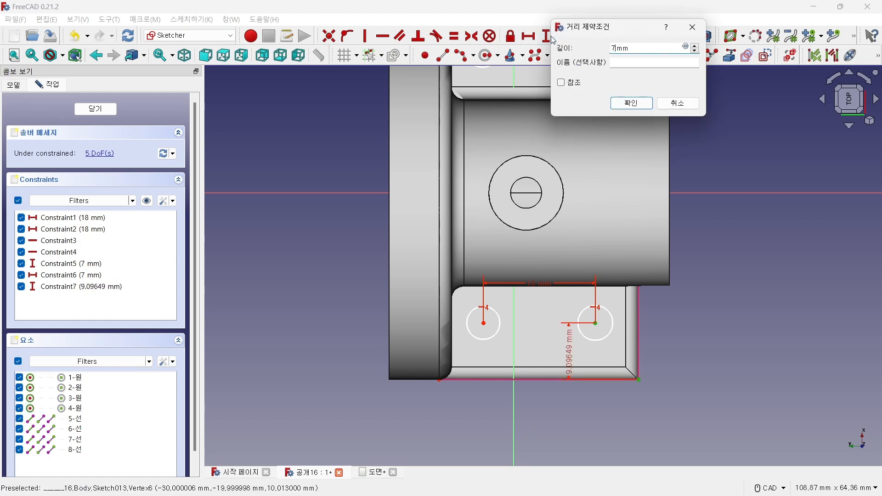
pyautogui.press('Return')
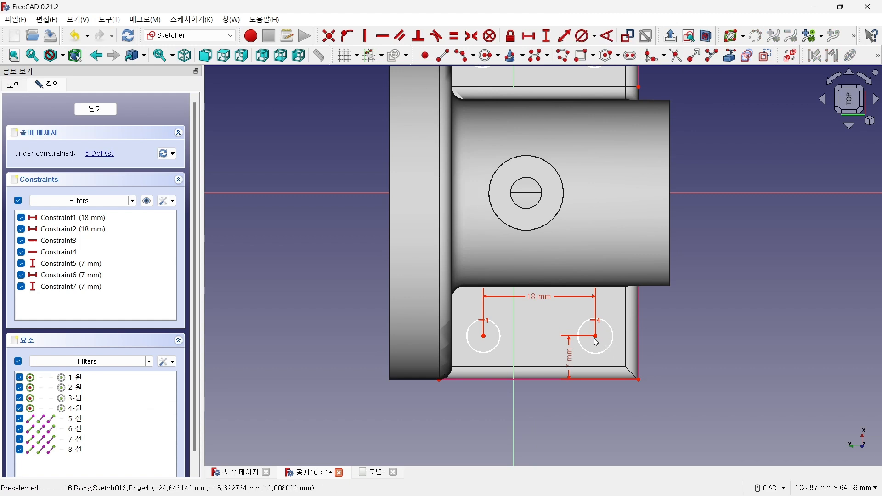
# Step: Set the horizontal distance from the -X side's front circle centre to the base's front corner to 7 mm
pyautogui.click(596, 335)
pyautogui.click(639, 374)
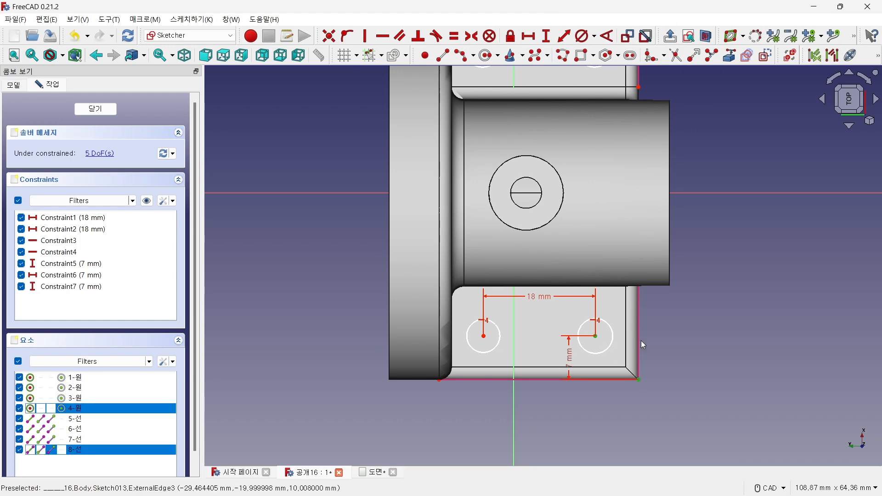
pyautogui.click(528, 36)
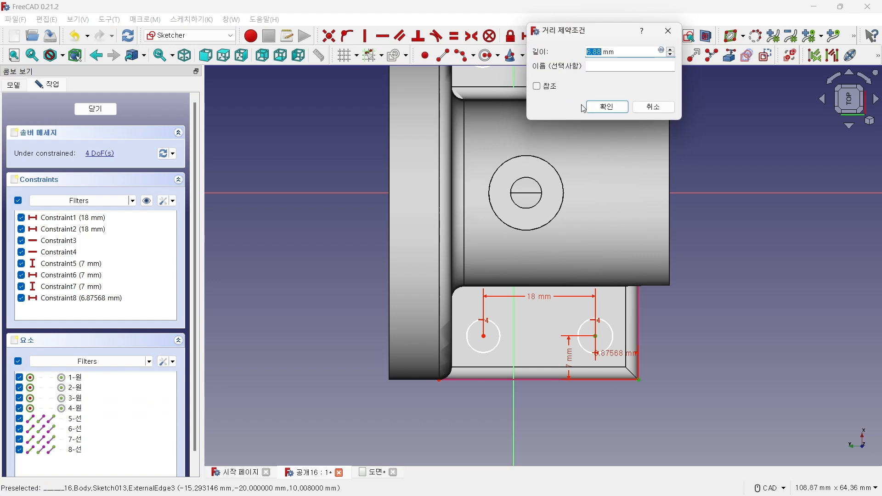
pyautogui.write('7')
pyautogui.press('Return')
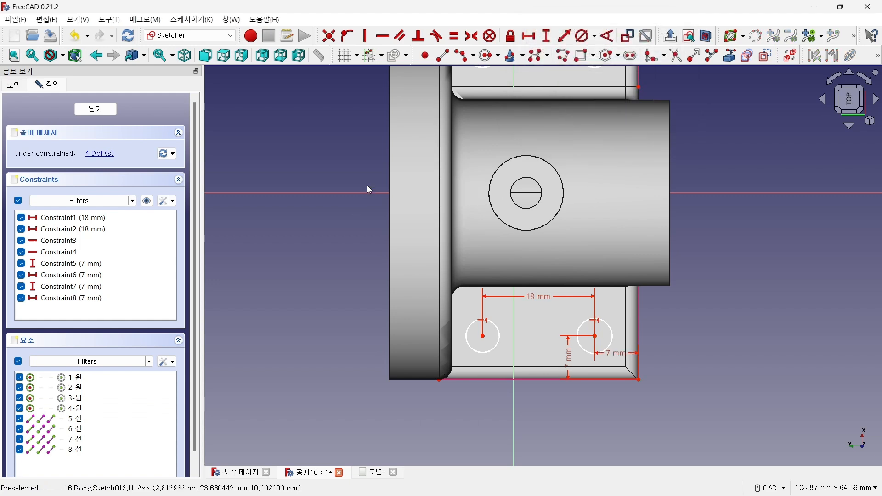
# Step: Close the sketch and cut its four circles through the whole base with a through-all Pocket
pyautogui.click(97, 110)
pyautogui.click(445, 36)
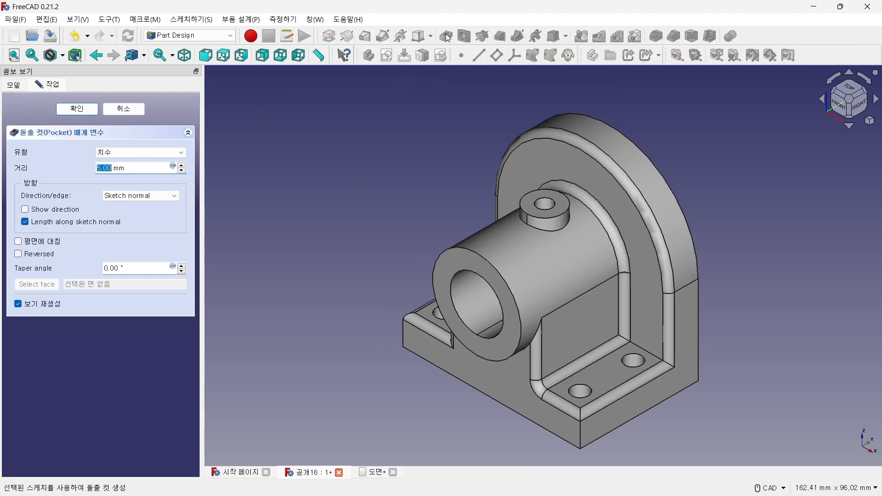
pyautogui.click(120, 152)
pyautogui.click(117, 168)
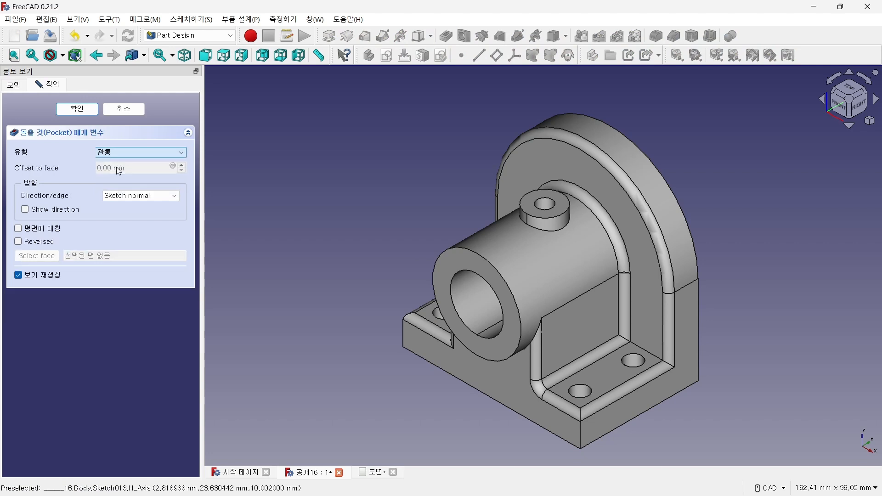
pyautogui.press('Return')
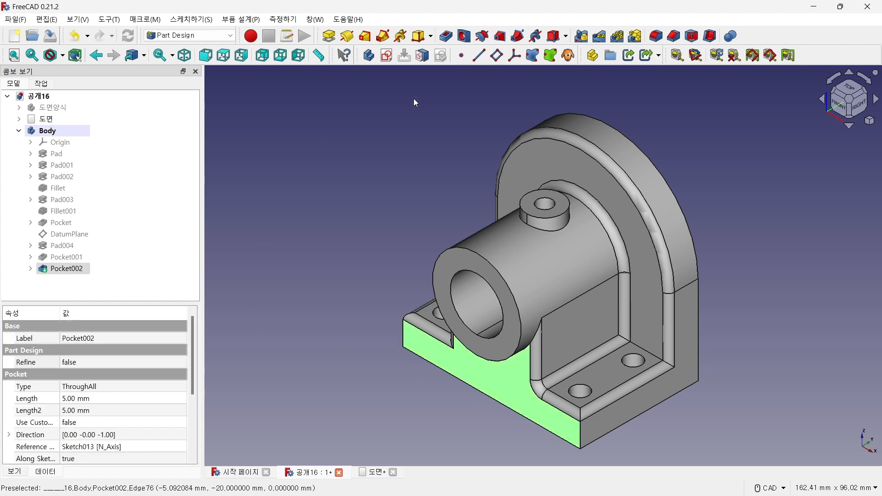
# Step: Start a sketch on the base's front face and draw a rectangle about 8.4 mm wide against the base's bottom edge, spanning the centre axis
pyautogui.click(385, 56)
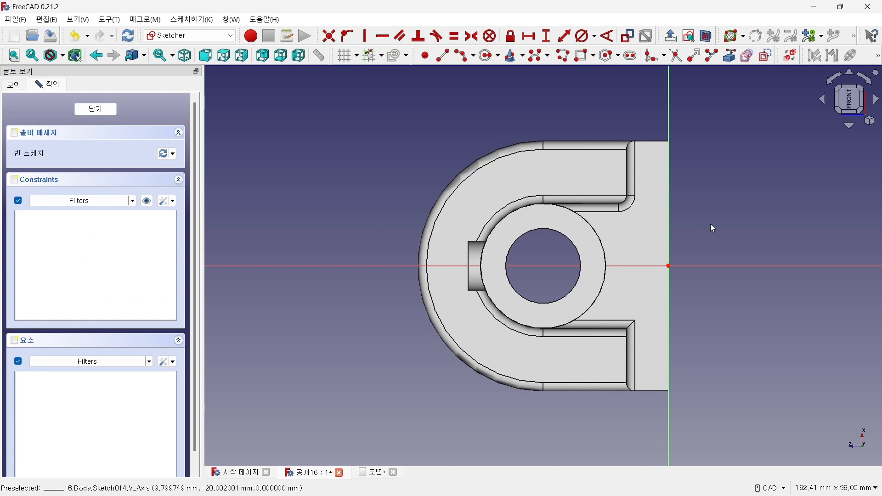
pyautogui.click(584, 55)
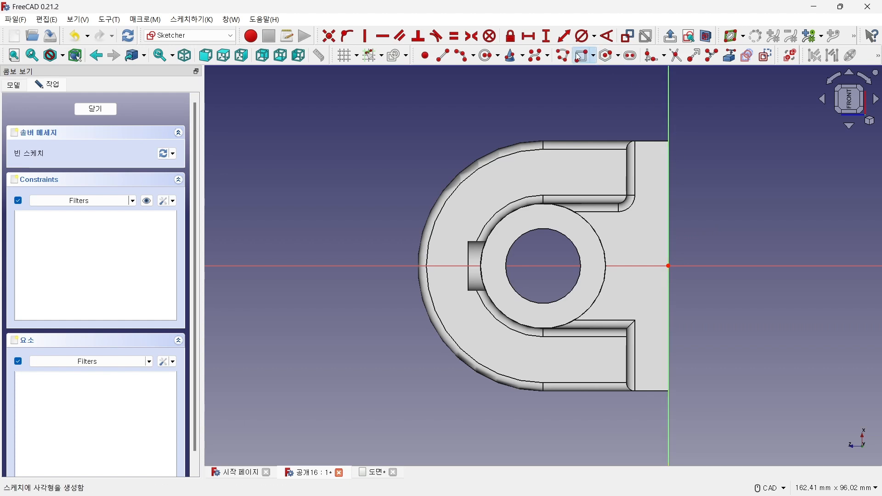
pyautogui.click(669, 248)
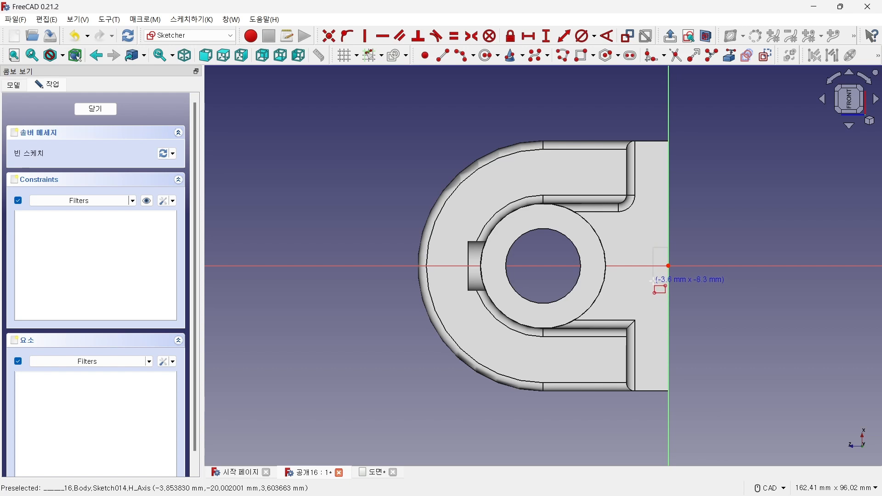
pyautogui.click(657, 282)
# Step: Set the length of the rectangle's side parallel to the base's bottom edge to 7 mm
pyautogui.click(546, 36)
pyautogui.click(656, 258)
pyautogui.click(658, 262)
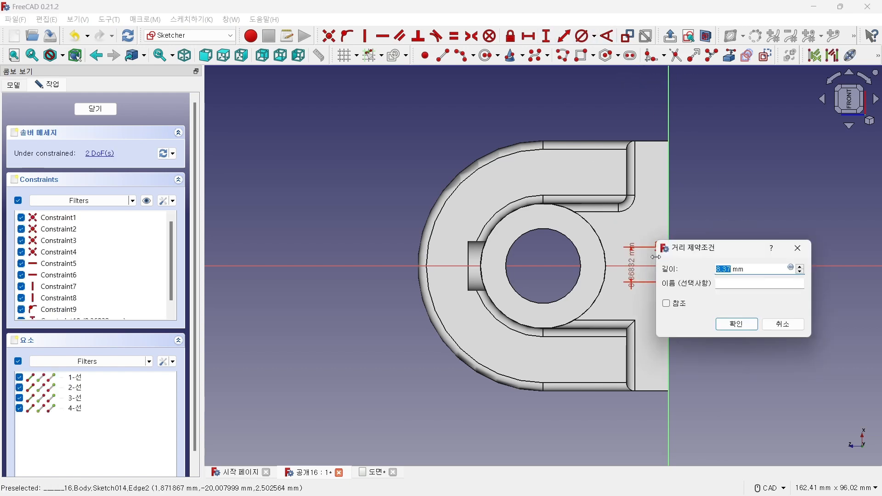
pyautogui.write('7')
pyautogui.press('Return')
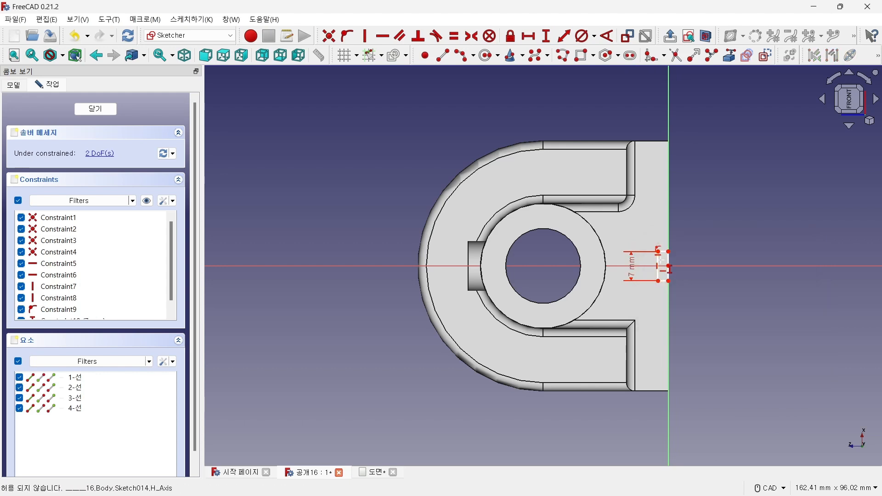
# Step: Set the distance from the rectangle's inner +X side corner to the sketch origin, perpendicular to the centre axis, to 3.5 mm
pyautogui.scroll(3, 674, 259)
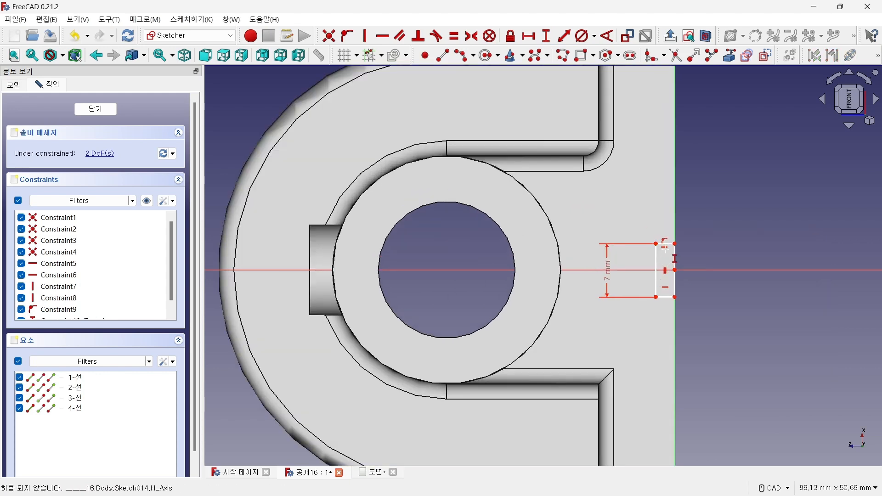
pyautogui.click(657, 244)
pyautogui.click(782, 311)
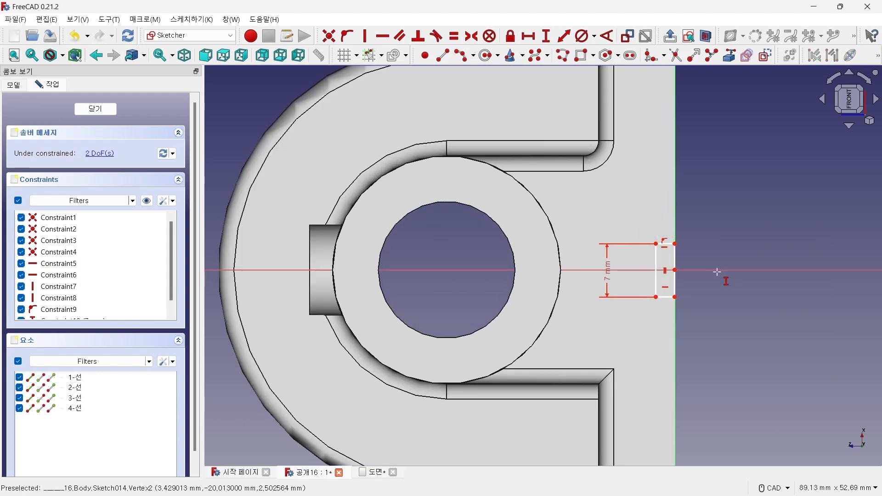
pyautogui.click(656, 243)
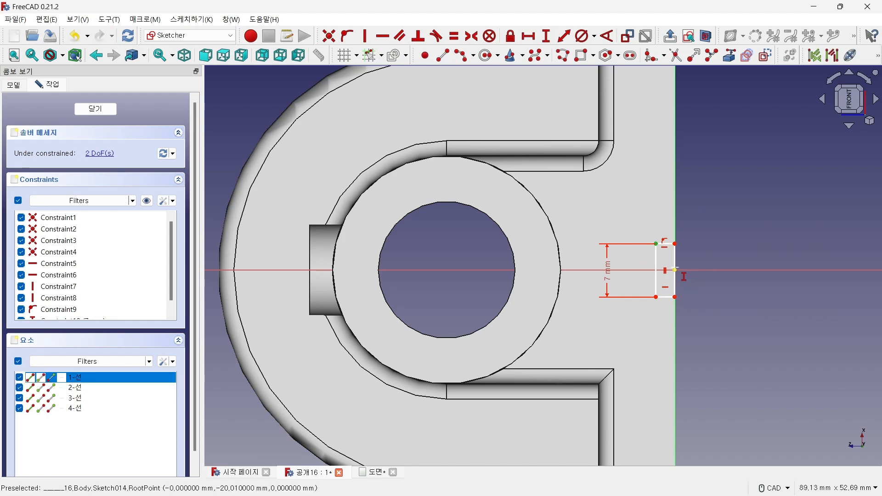
pyautogui.click(675, 270)
pyautogui.write('3')
pyautogui.press('Return')
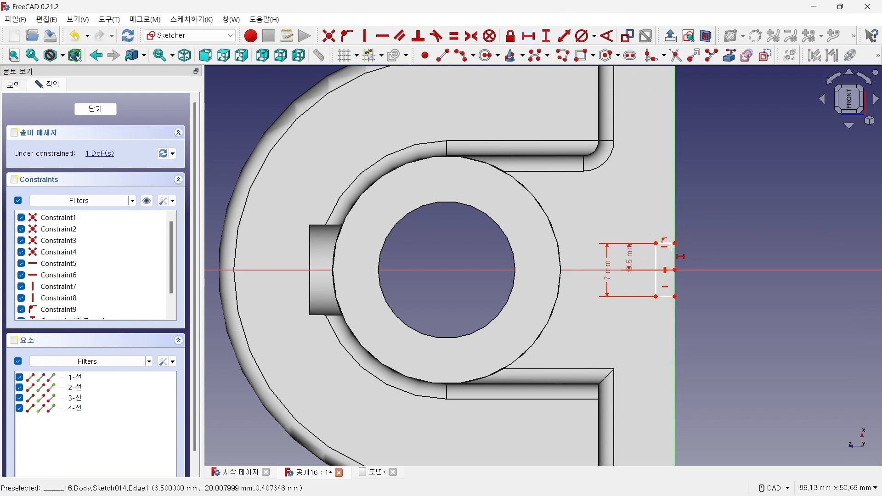
# Step: Set the length of the rectangle's side perpendicular to the base's bottom edge to 3 mm
pyautogui.click(672, 243)
pyautogui.write('3')
pyautogui.press('Return')
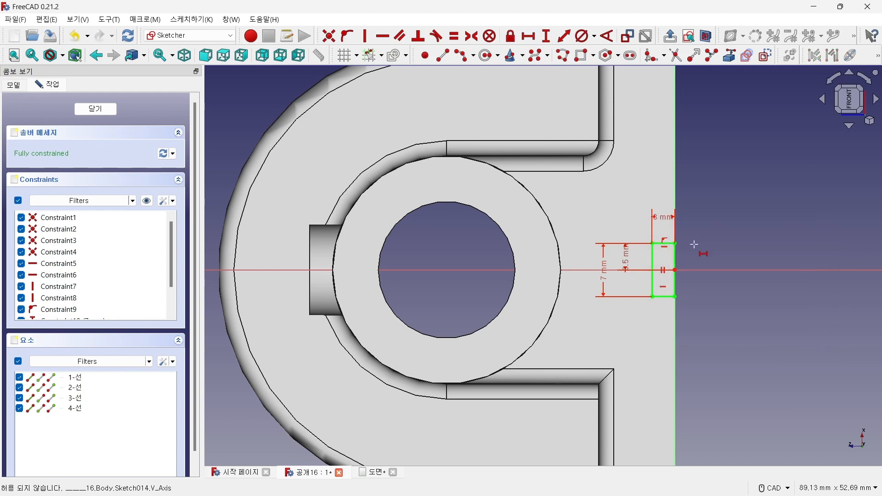
# Step: Close the sketch and cut the rectangle through the whole base with a through-all Pocket
pyautogui.click(96, 109)
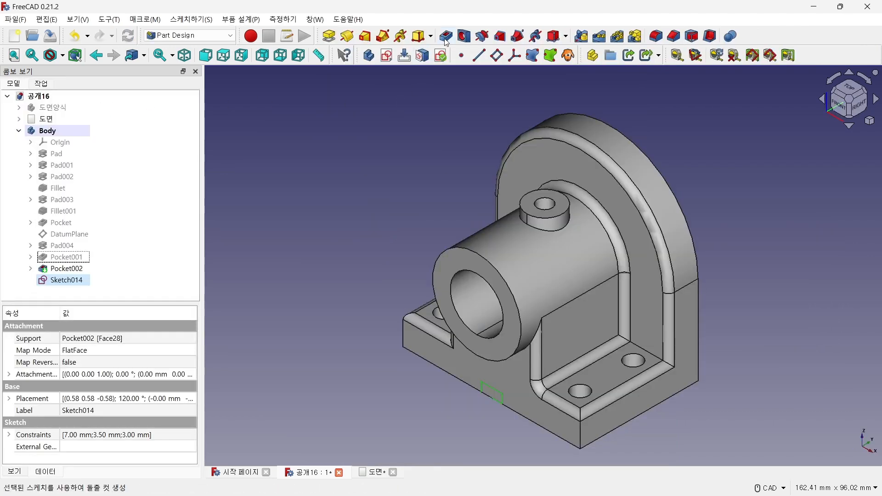
pyautogui.click(422, 55)
pyautogui.click(142, 153)
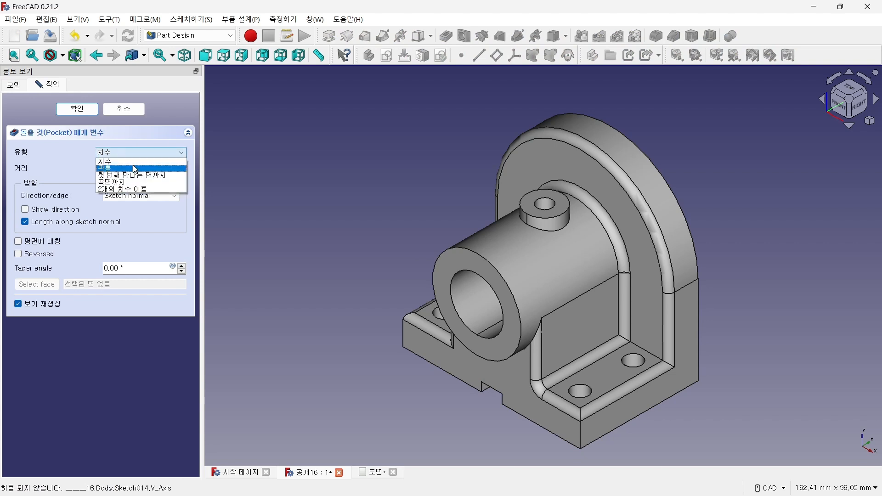
pyautogui.click(135, 169)
pyautogui.click(88, 109)
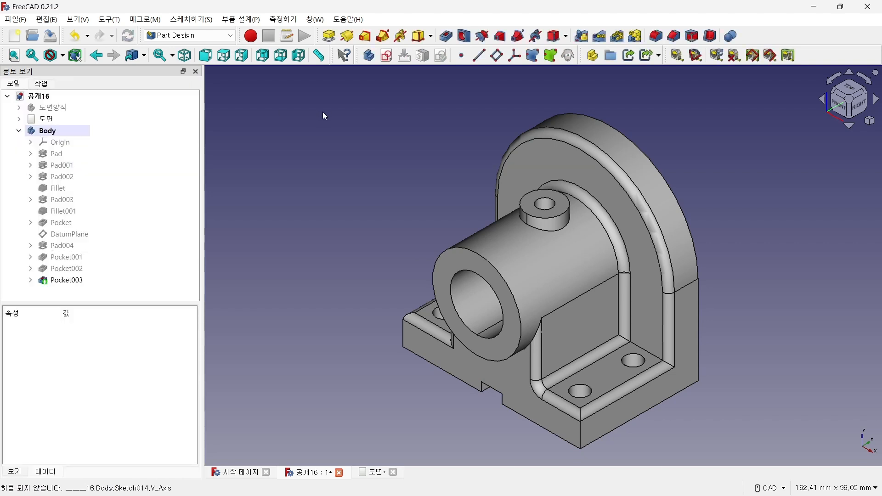
# Step: Start a sketch on the round-topped upright's front face, in section view, and import the bore's circular edge as external geometry
pyautogui.click(538, 159)
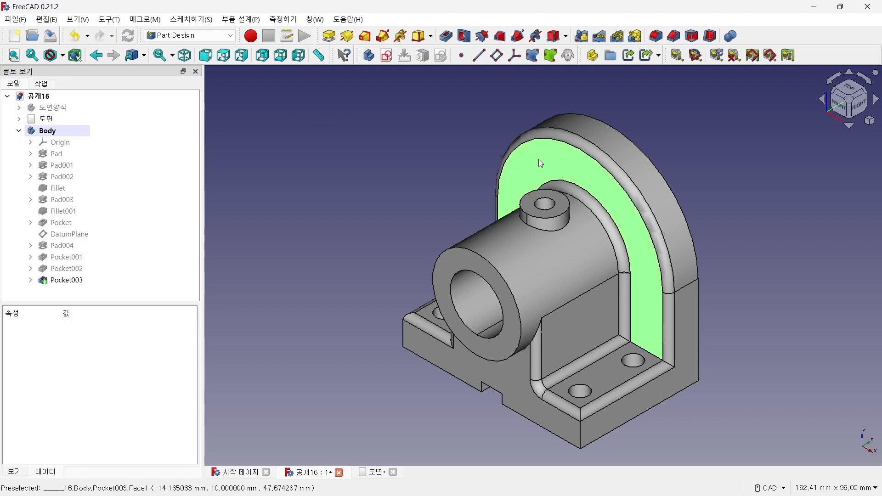
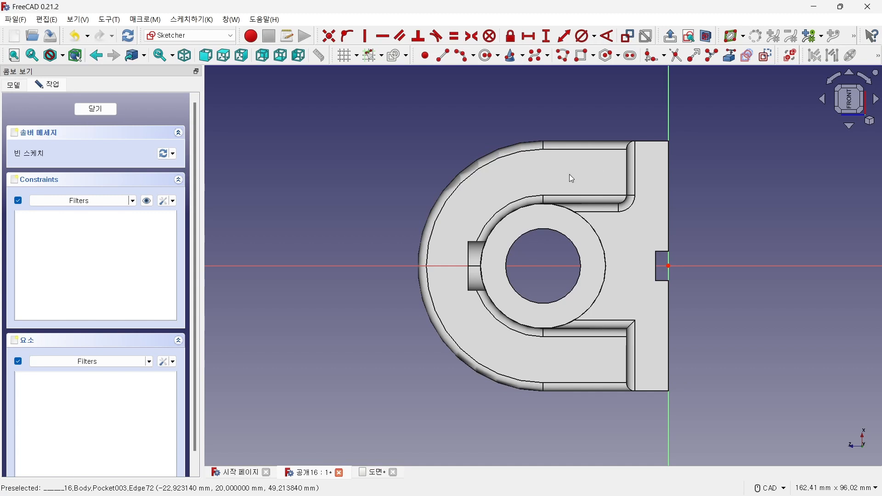
pyautogui.click(708, 37)
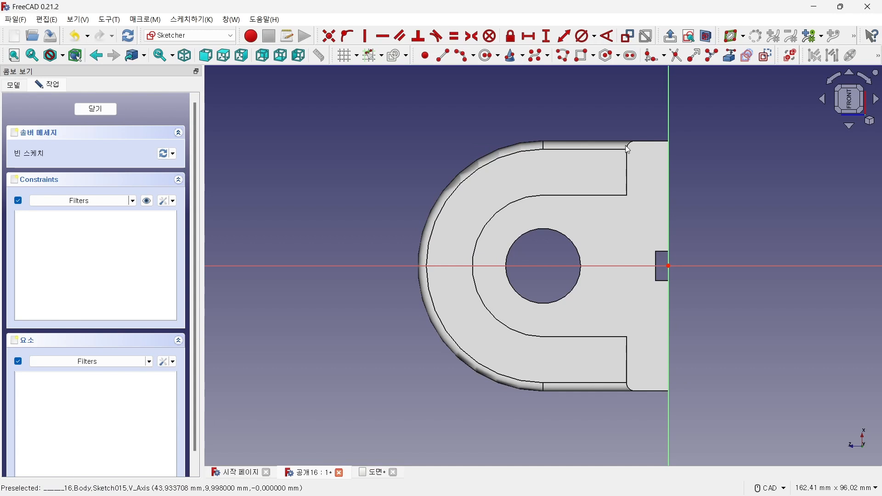
pyautogui.click(730, 56)
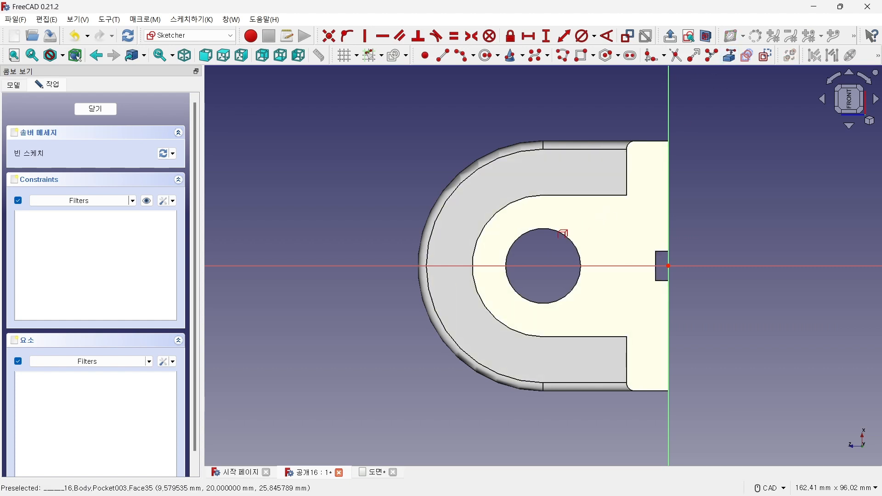
pyautogui.click(556, 229)
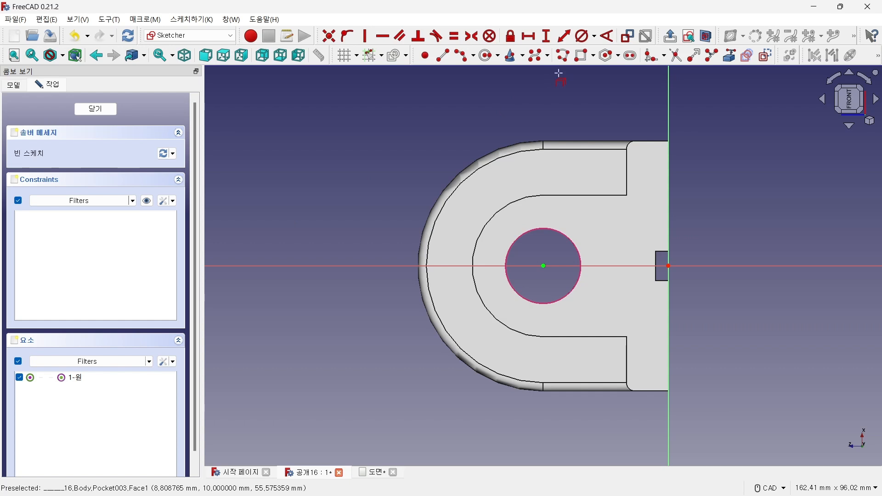
# Step: Draw three concentric circles centred on the bore, about 39.6, 46.9 and 51.7 mm in diameter
pyautogui.click(490, 56)
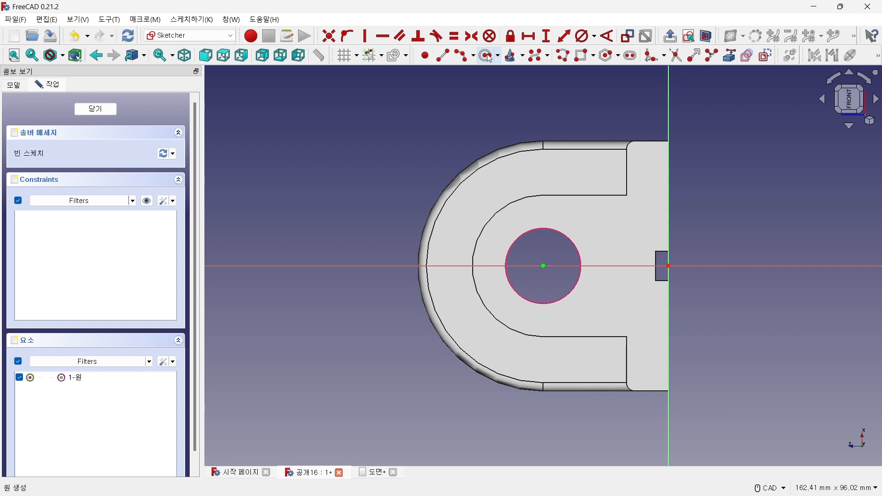
pyautogui.click(543, 266)
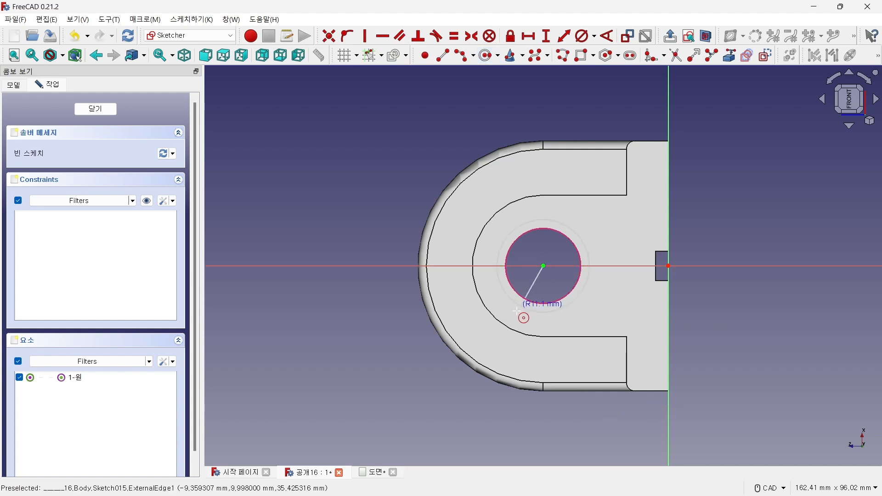
pyautogui.click(503, 337)
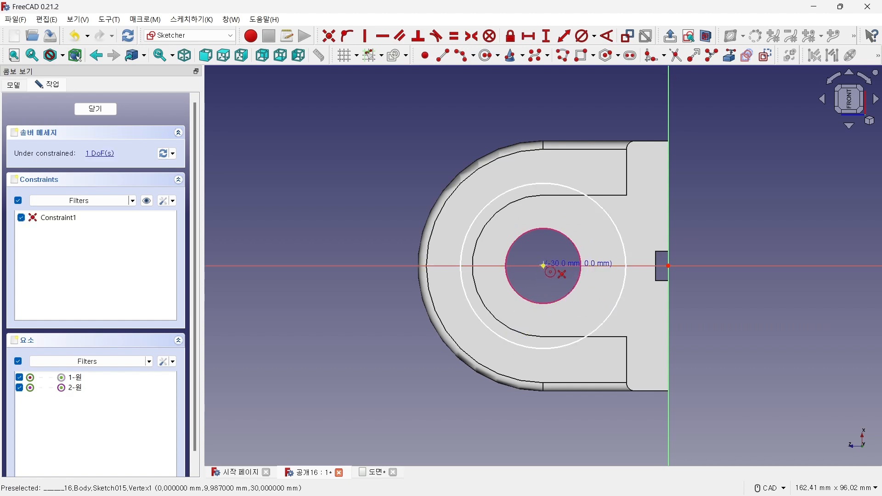
pyautogui.click(543, 266)
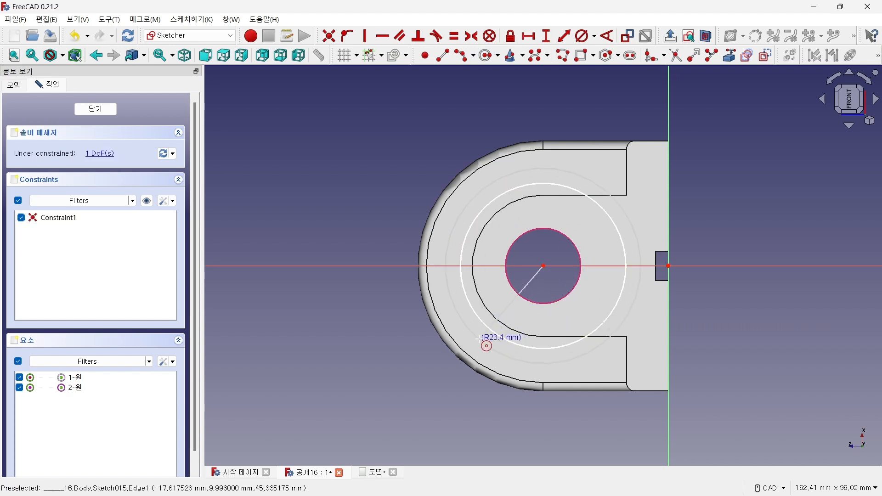
pyautogui.click(482, 342)
pyautogui.click(543, 266)
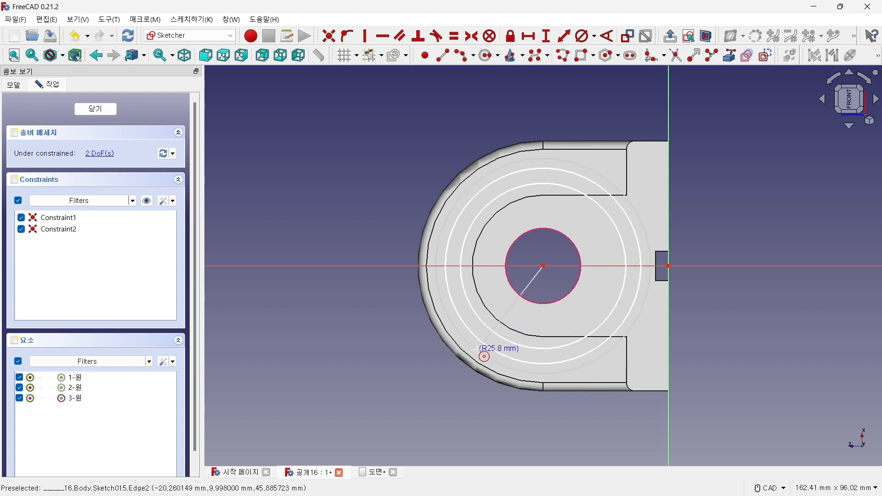
pyautogui.click(476, 348)
pyautogui.rightClick(301, 238)
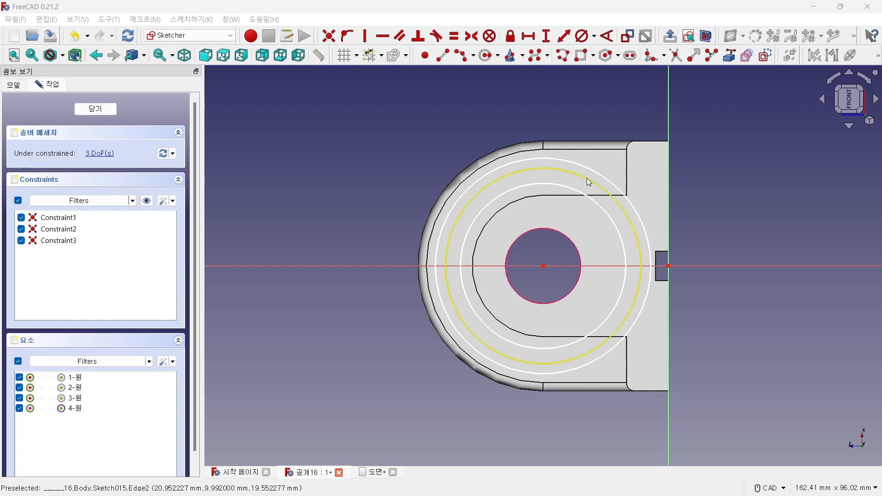
# Step: Set the diameter of the innermost drawn circle to 40 mm
pyautogui.click(587, 193)
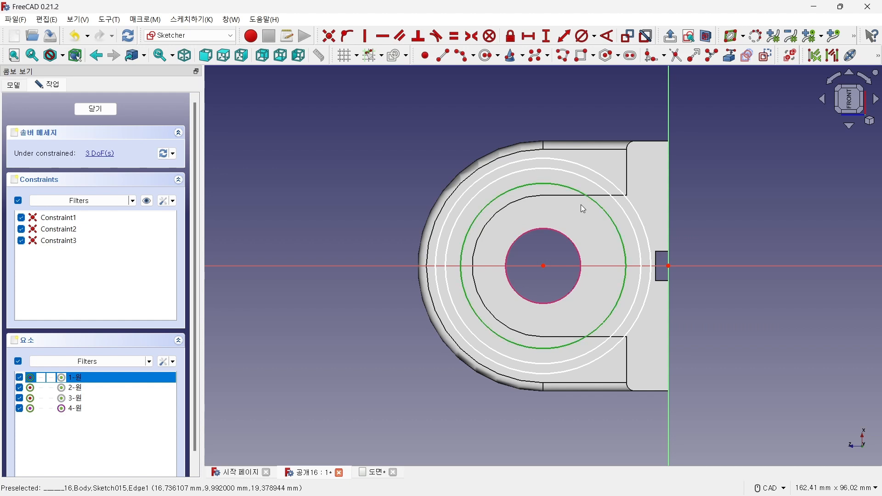
pyautogui.click(582, 37)
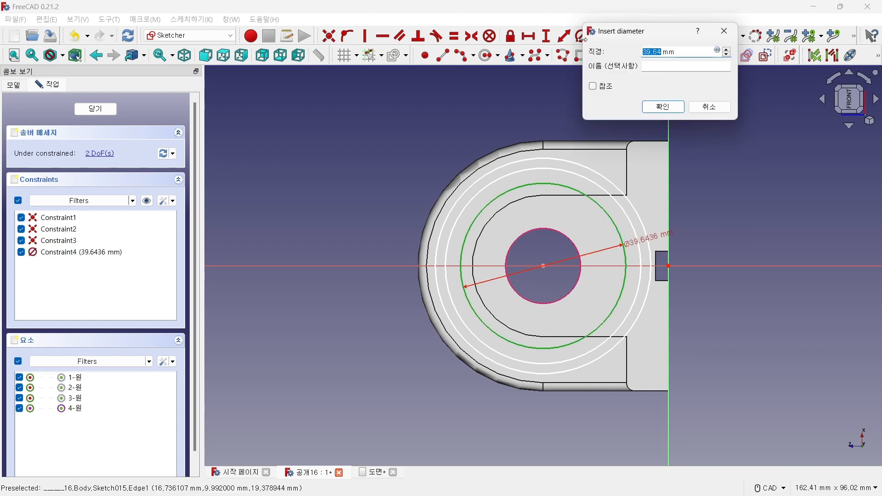
pyautogui.write('40')
pyautogui.press('Return')
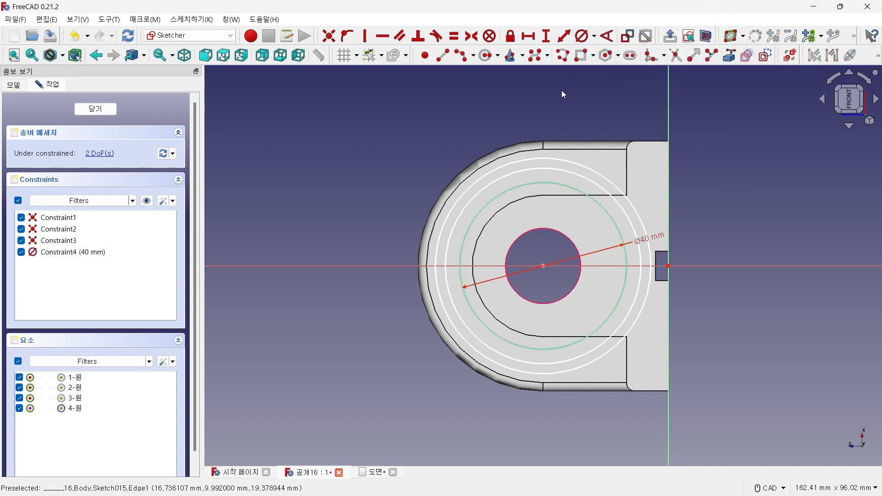
# Step: Set the diameter of the middle circle to 46 mm
pyautogui.click(575, 175)
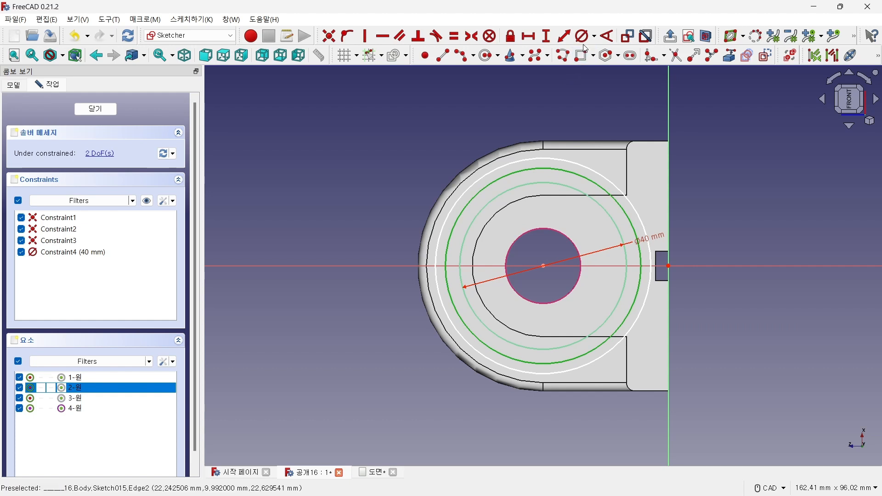
pyautogui.click(582, 37)
pyautogui.write('47')
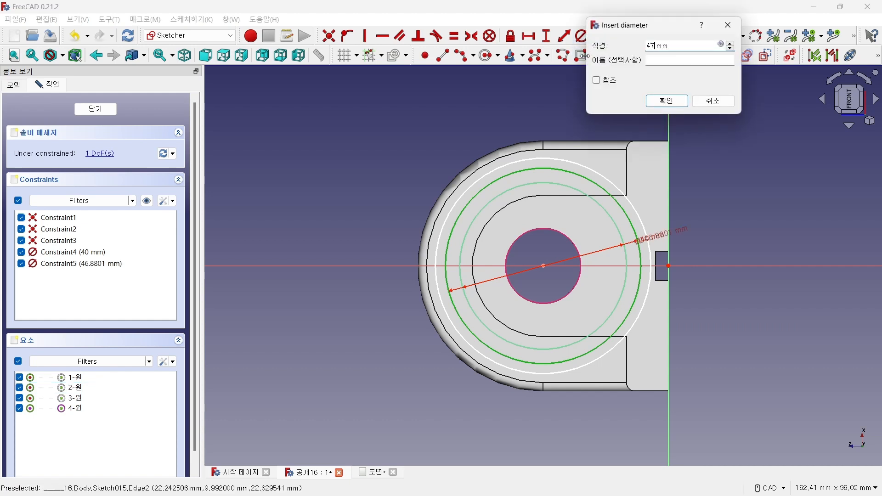
pyautogui.press('Return')
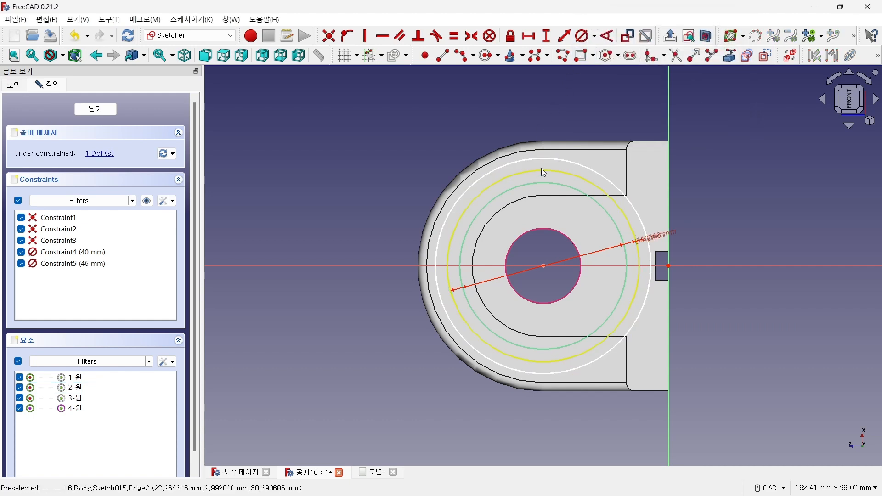
# Step: Set the diameter of the outermost circle to 52 mm
pyautogui.click(548, 160)
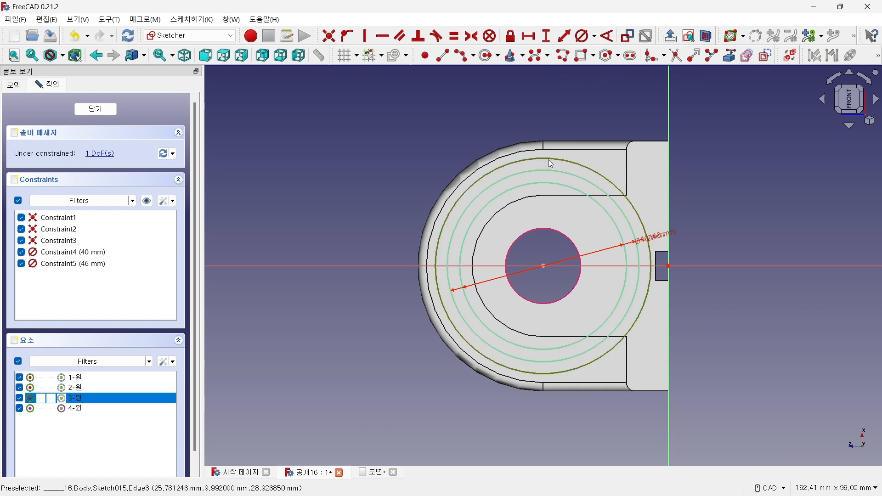
pyautogui.click(583, 39)
pyautogui.write('52mm')
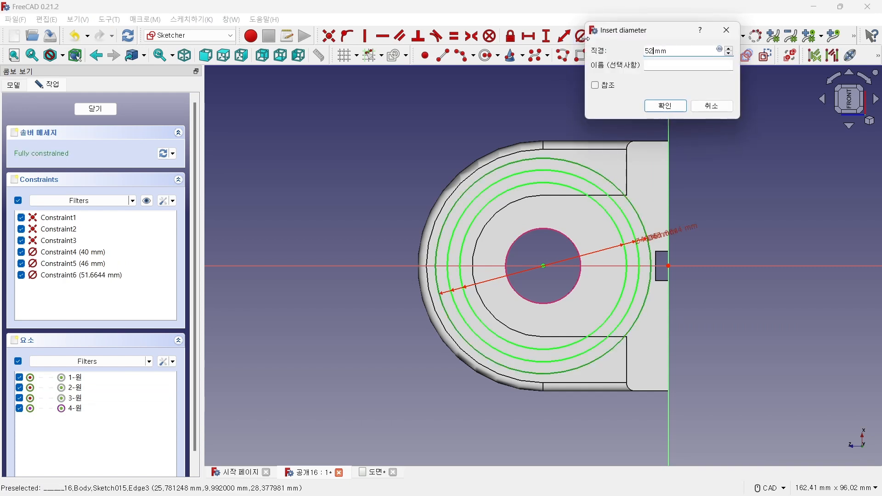
pyautogui.press('Return')
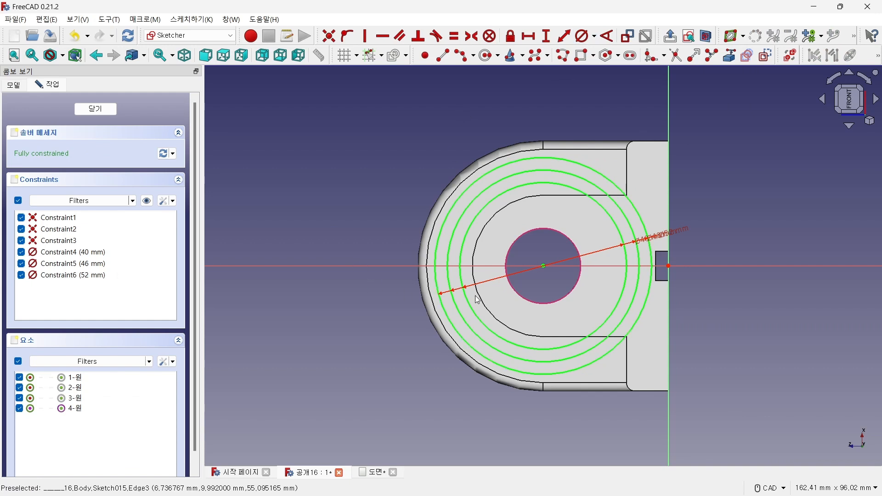
# Step: Spread the three overlapping diameter dimension labels apart, outside the rounded top of the upright
pyautogui.moveTo(673, 233); pyautogui.dragTo(413, 354)
pyautogui.moveTo(662, 242); pyautogui.dragTo(433, 381)
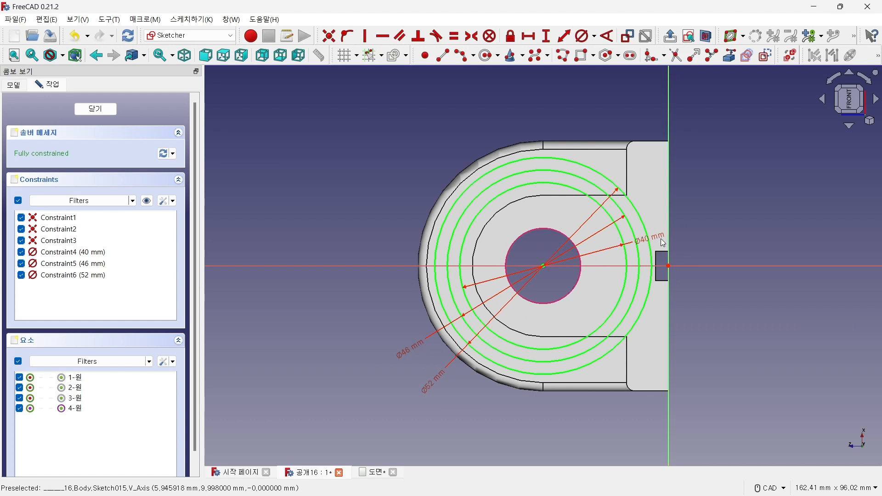
pyautogui.moveTo(650, 236); pyautogui.dragTo(386, 326)
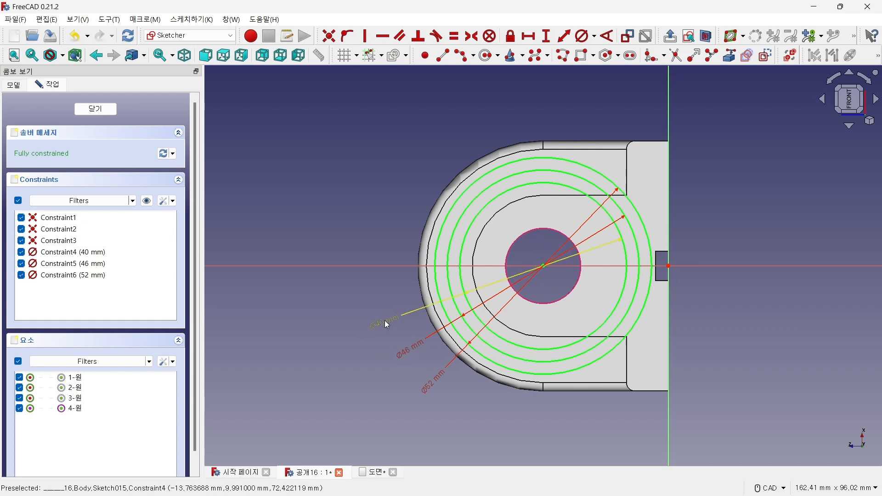
# Step: Draw two lines from the bore centre out past the rounded top, one along the centre axis and one slanted toward +X
pyautogui.click(442, 55)
pyautogui.click(543, 266)
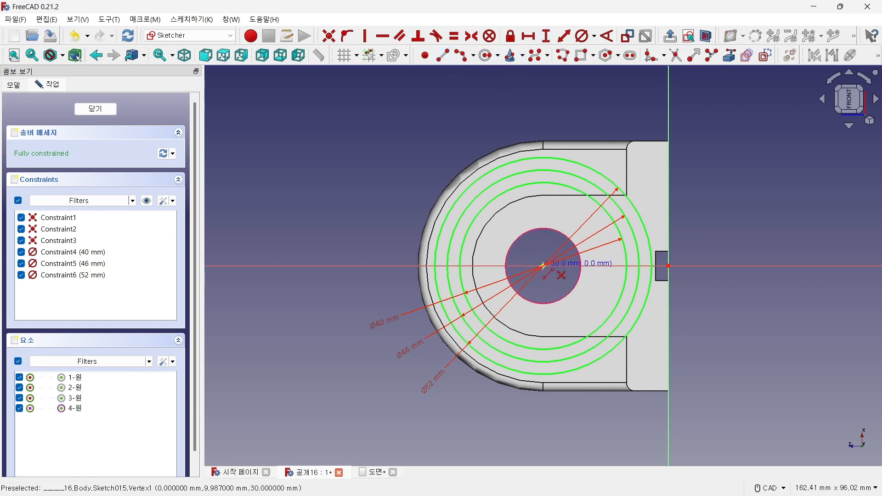
pyautogui.click(341, 266)
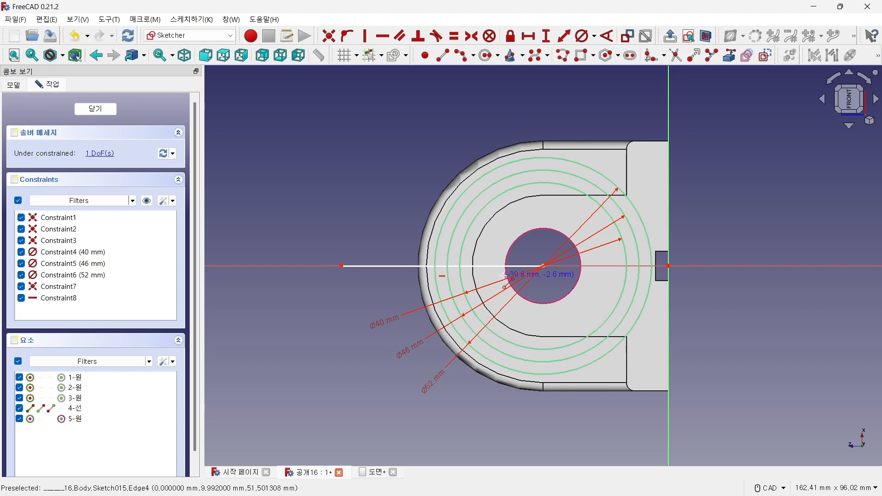
pyautogui.click(543, 266)
pyautogui.click(368, 180)
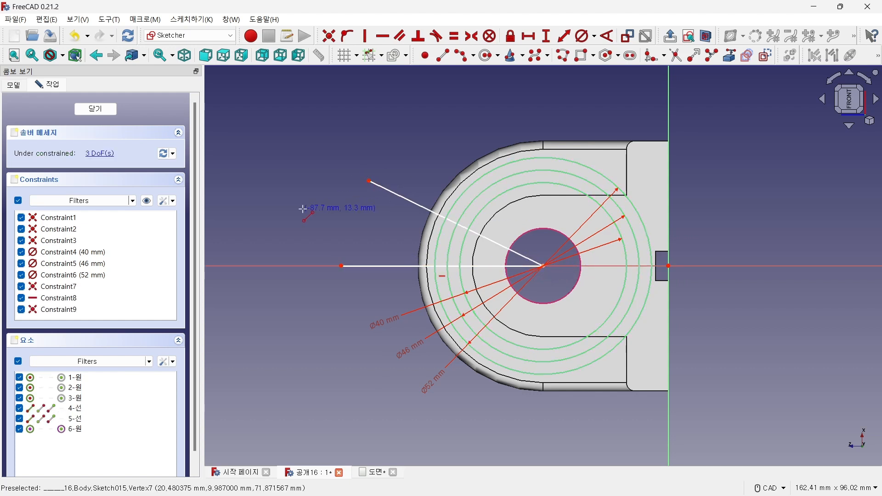
pyautogui.rightClick(316, 211)
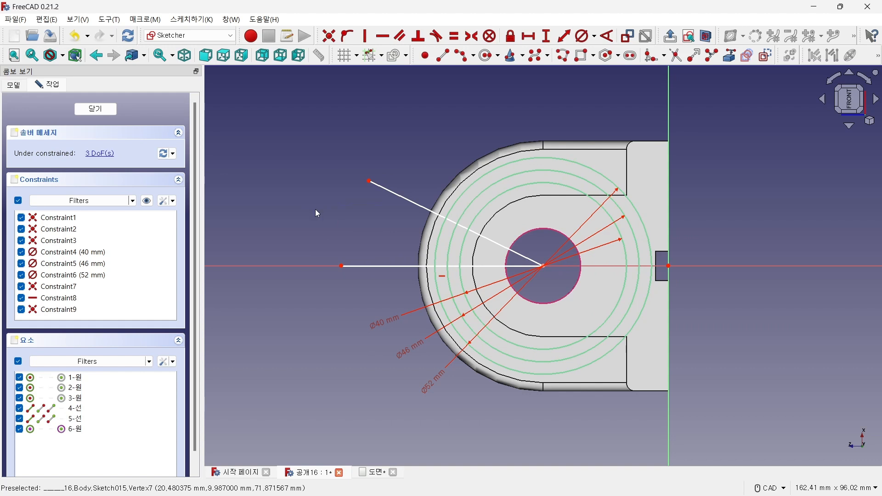
# Step: Convert the slanted line and the centre-axis line from the bore centre to construction geometry
pyautogui.click(412, 202)
pyautogui.click(393, 267)
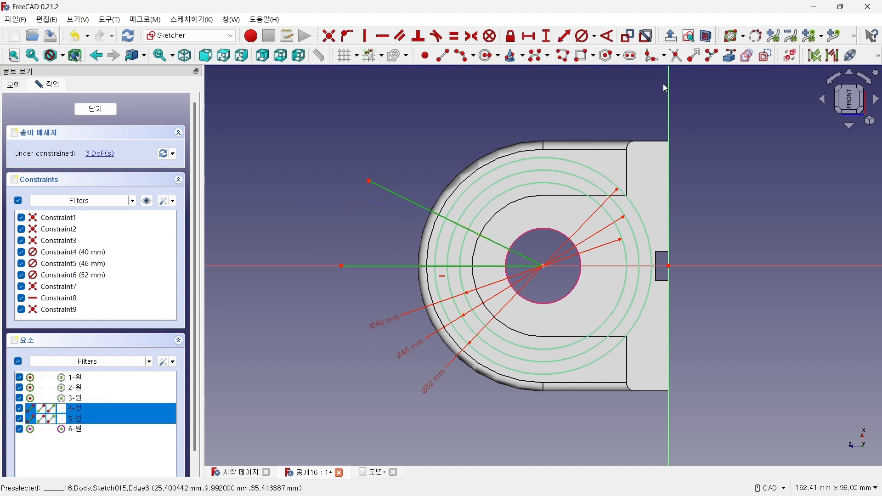
pyautogui.click(765, 56)
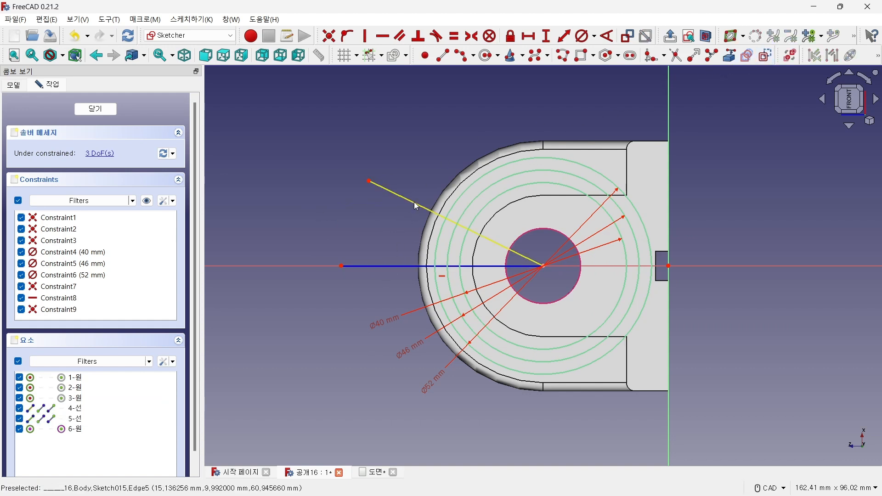
# Step: Constrain the angle between the slanted construction line and the centre-axis line to 45°
pyautogui.click(416, 205)
pyautogui.click(399, 267)
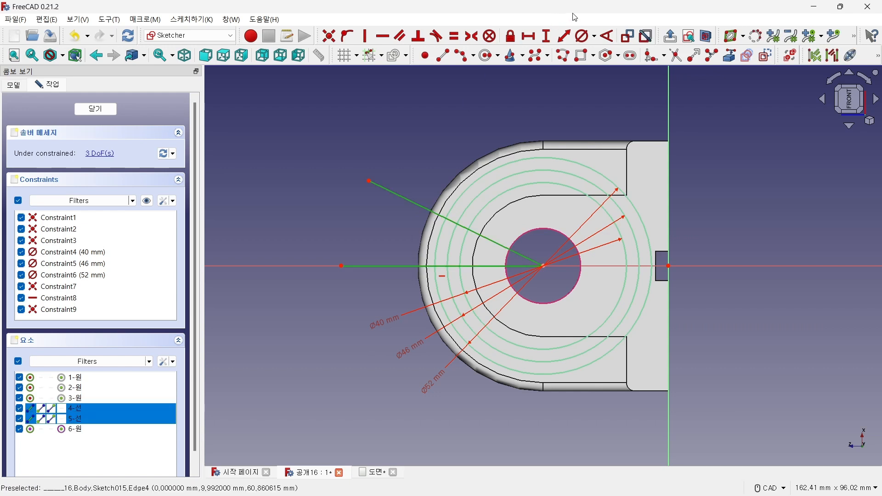
pyautogui.click(607, 36)
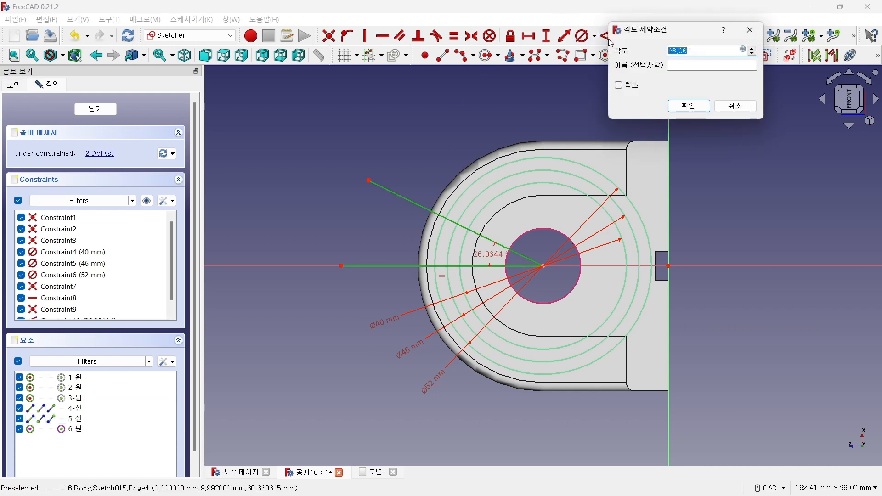
pyautogui.write('45')
pyautogui.press('Return')
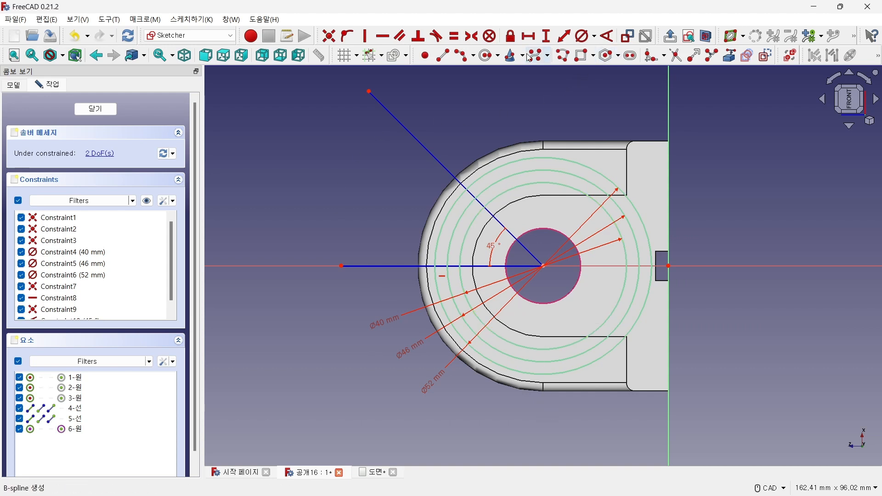
# Step: Draw a line from the bore centre out past the upright's -X side and constrain it vertical
pyautogui.click(442, 56)
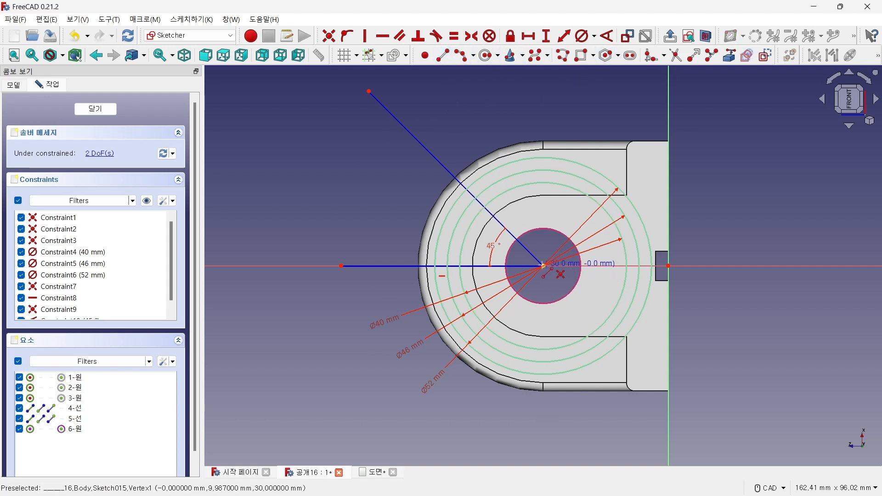
pyautogui.click(544, 266)
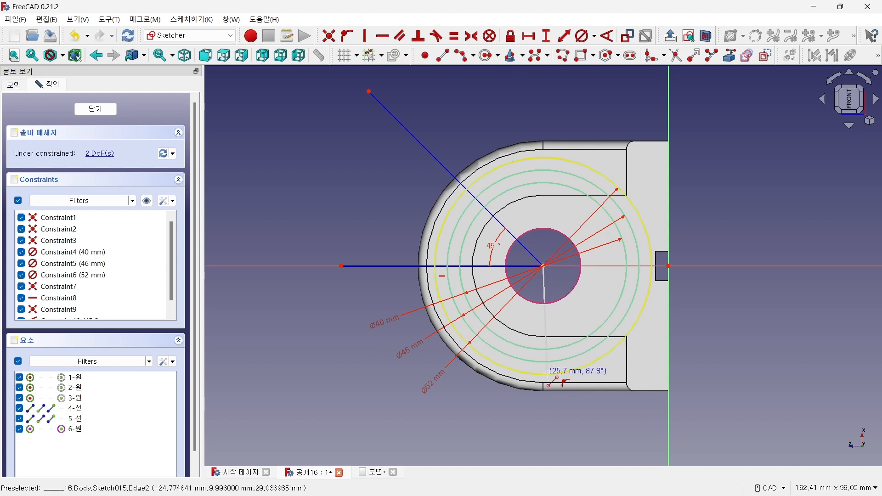
pyautogui.click(532, 413)
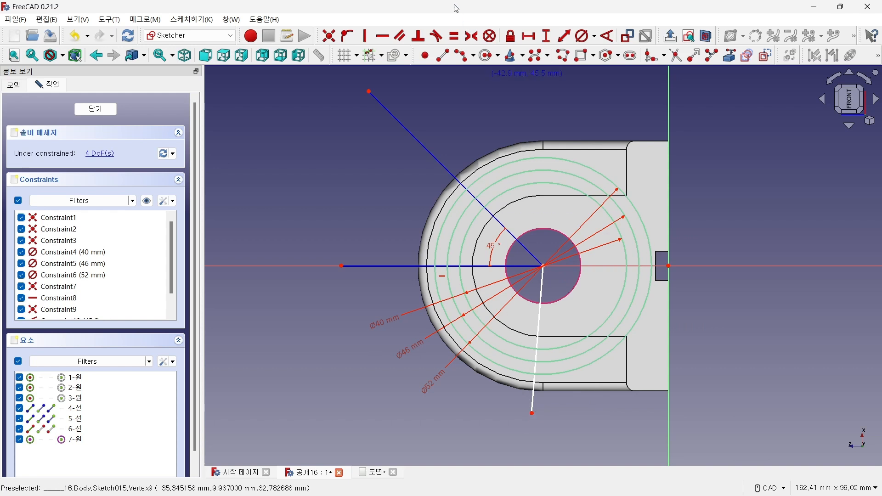
pyautogui.click(365, 37)
pyautogui.click(538, 321)
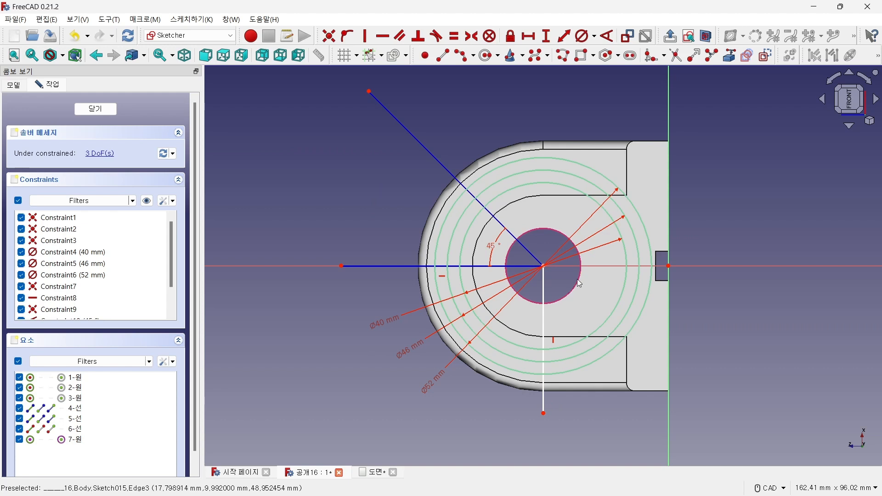
# Step: Convert the new vertical line and the 46 mm circle to construction geometry
pyautogui.click(543, 324)
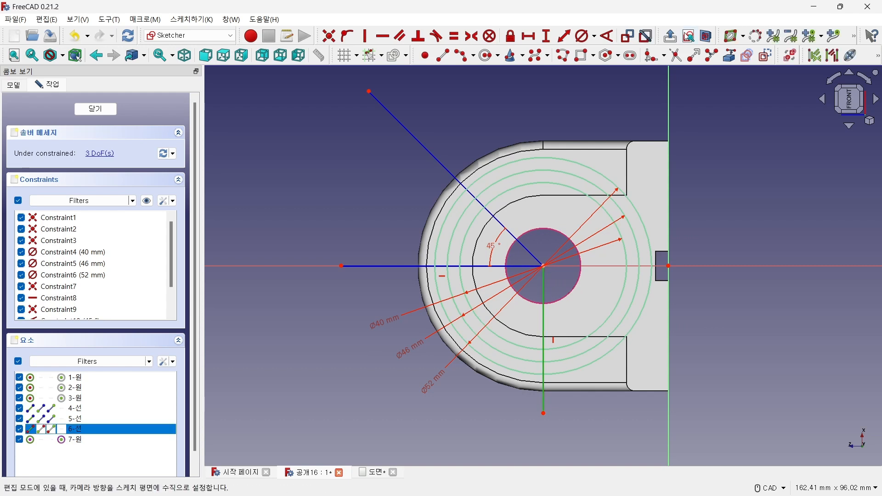
pyautogui.click(696, 198)
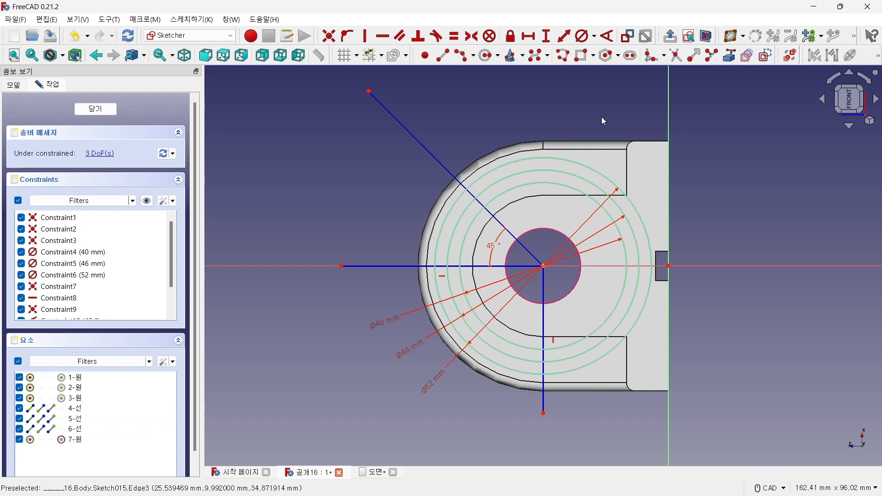
pyautogui.click(461, 219)
pyautogui.click(765, 56)
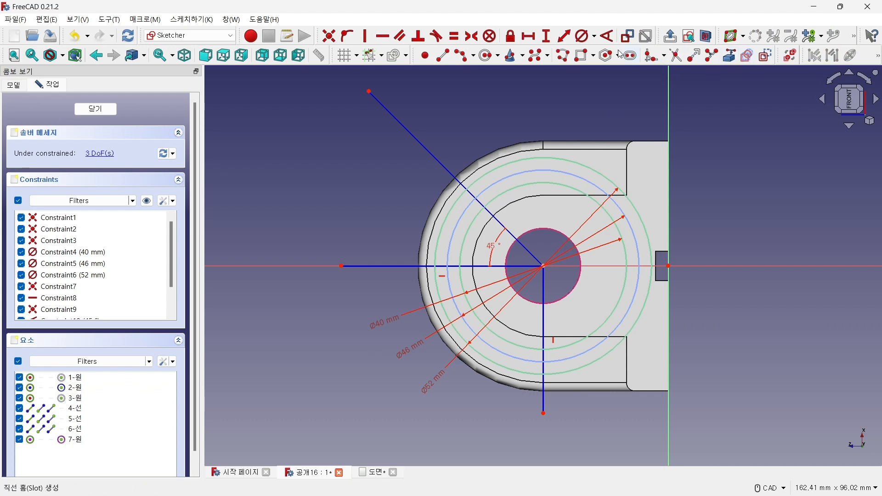
# Step: Trim the 52 mm and 40 mm circles to the arcs spanning from the 45° line to the vertical construction line
pyautogui.click(676, 55)
pyautogui.click(537, 158)
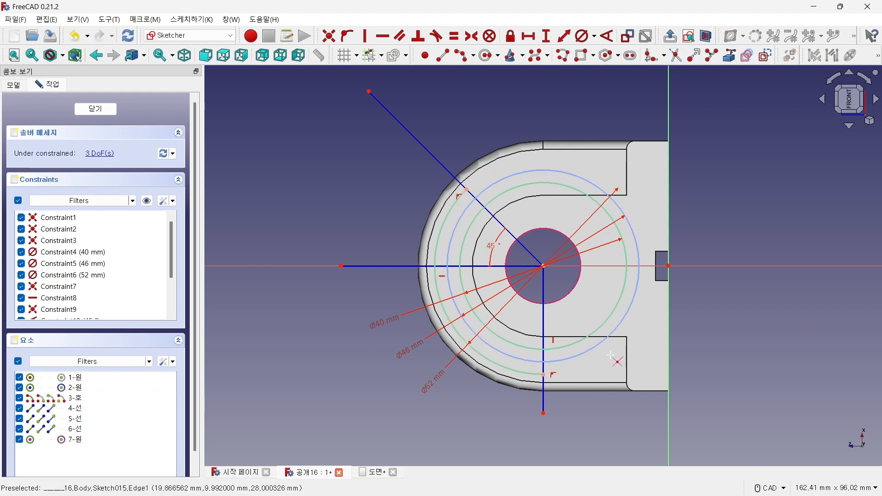
pyautogui.click(605, 327)
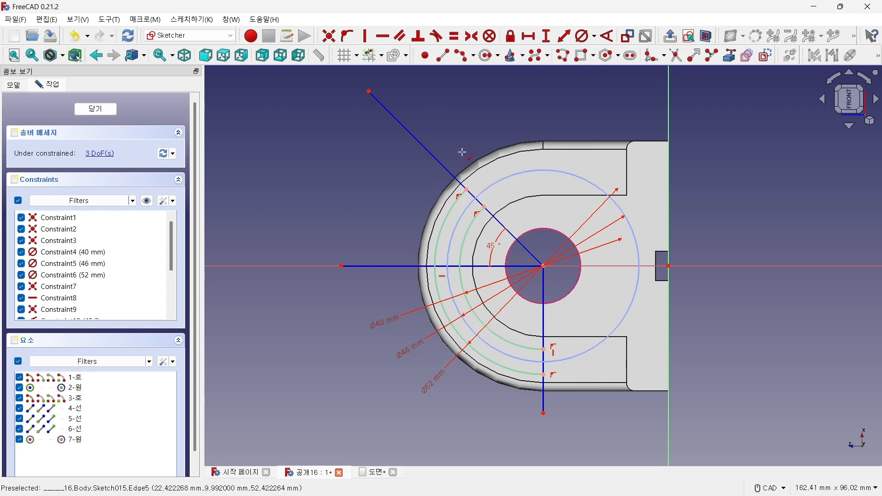
# Step: Try to cap the slot at the 45° line with a centre-and-endpoints arc centred on the outer arc's end
pyautogui.click(473, 55)
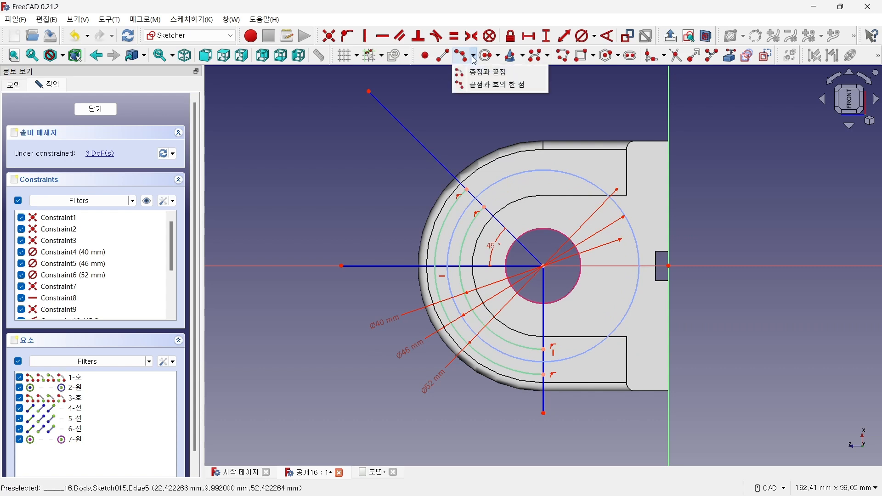
pyautogui.click(481, 73)
pyautogui.scroll(1, 478, 195)
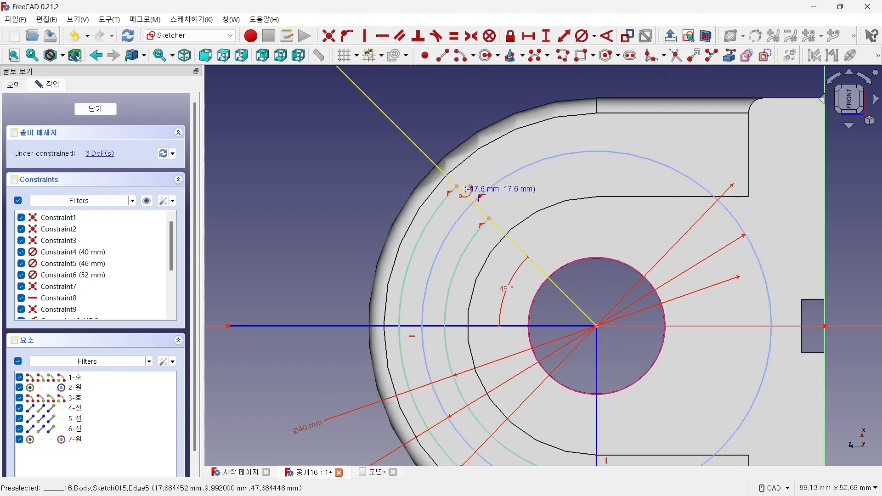
pyautogui.click(457, 186)
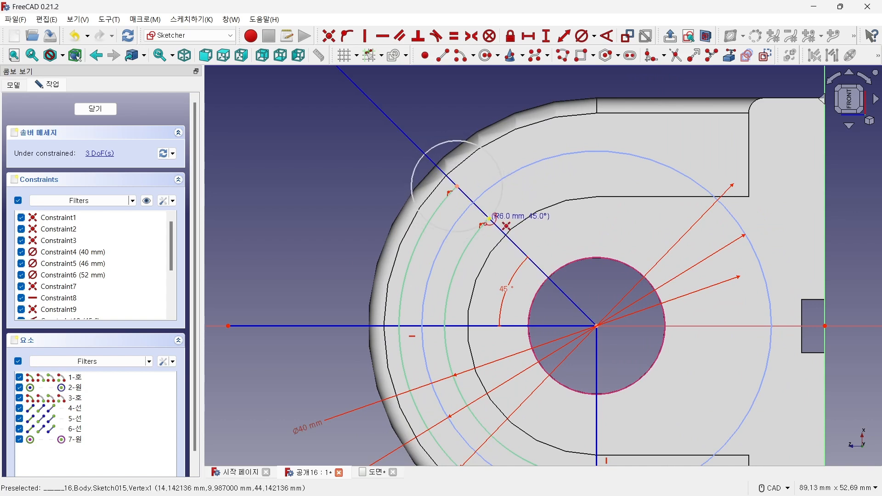
pyautogui.click(489, 218)
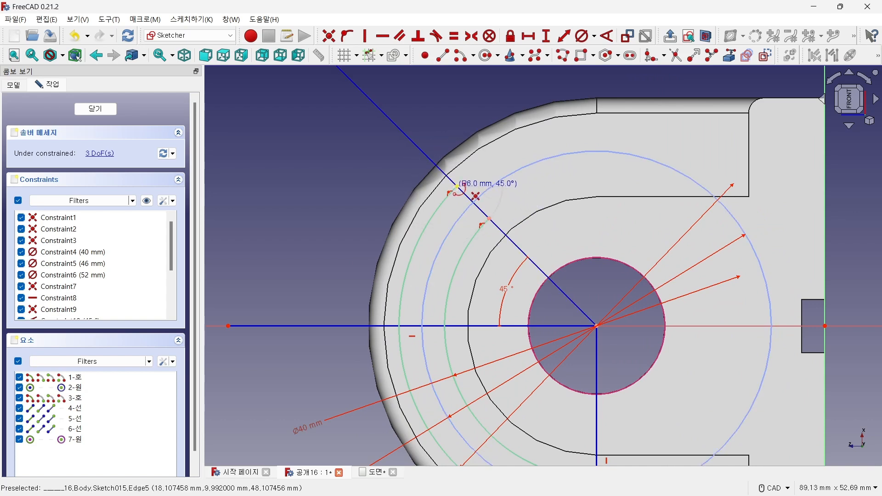
pyautogui.scroll(2, 460, 186)
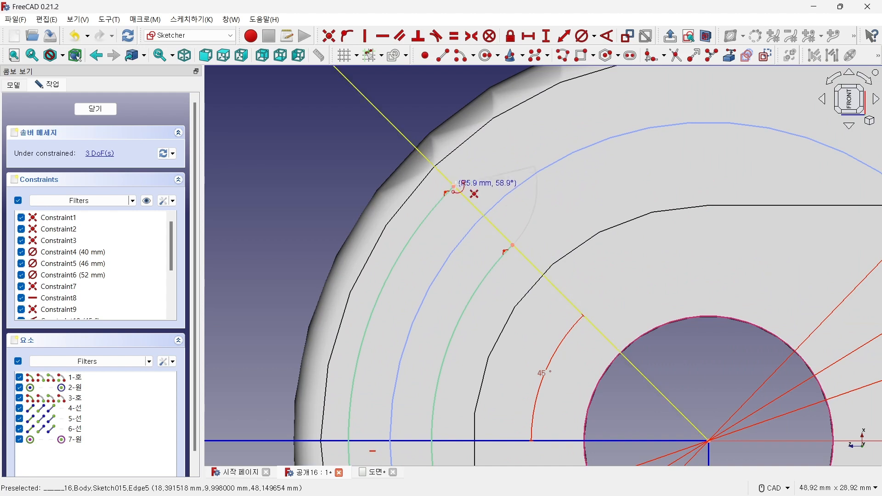
pyautogui.click(453, 187)
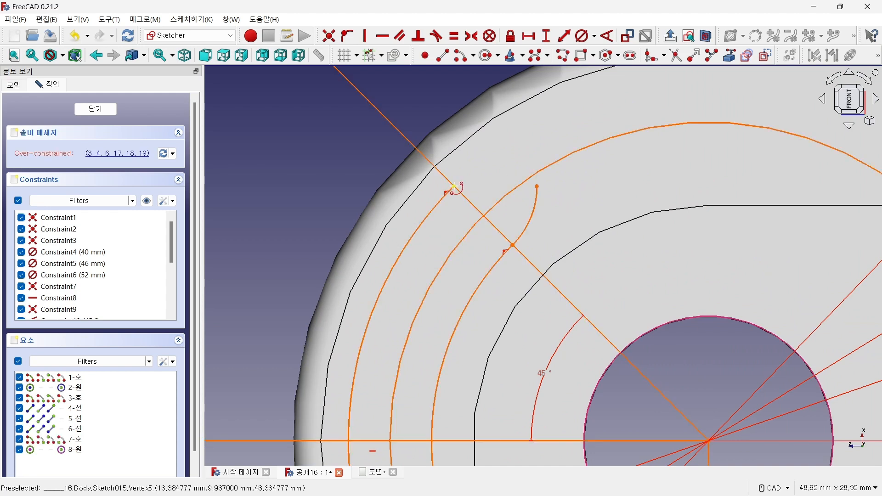
# Step: Undo the conflicting arc constraint and delete the stray arc beside the 45° line
pyautogui.hotkey('ctrl', 'z')
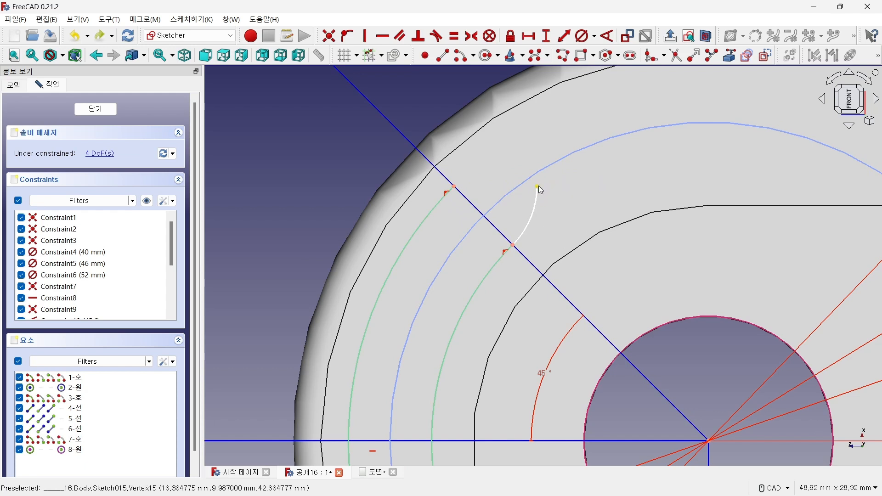
pyautogui.click(531, 214)
pyautogui.moveTo(532, 214); pyautogui.dragTo(454, 186)
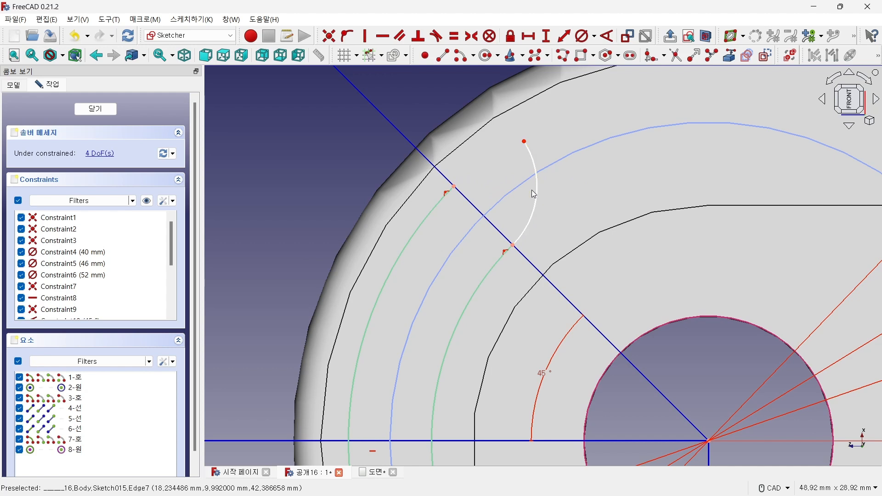
pyautogui.hotkey('ctrl', 'z')
pyautogui.click(533, 212)
pyautogui.press('Delete')
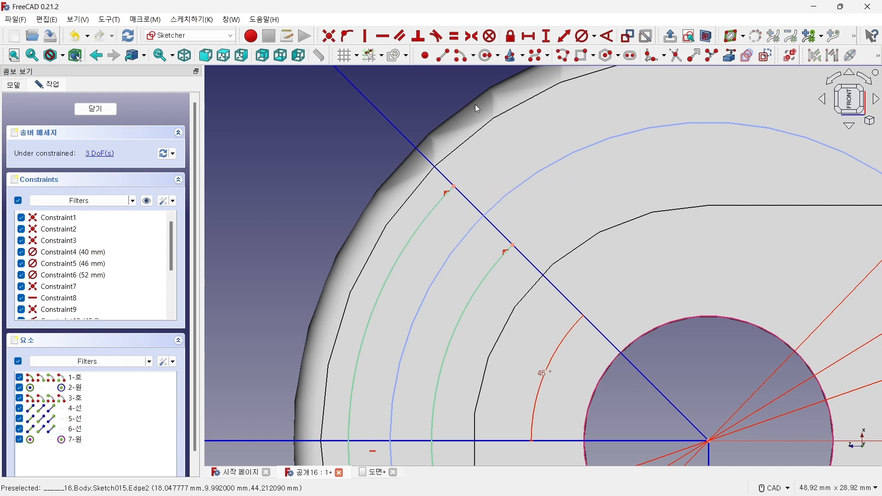
# Step: Draw a three-point end-cap arc about 3 mm in radius joining the outer and inner arc ends on the 45° line
pyautogui.click(461, 55)
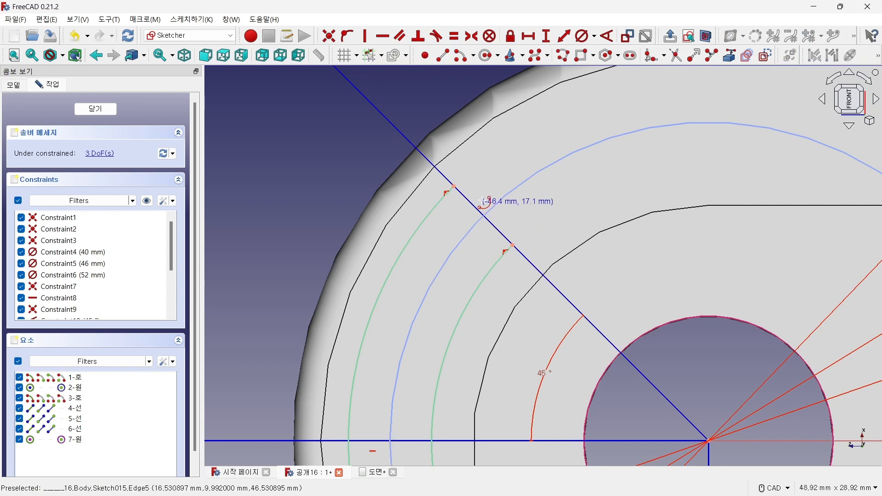
pyautogui.click(474, 56)
pyautogui.click(460, 86)
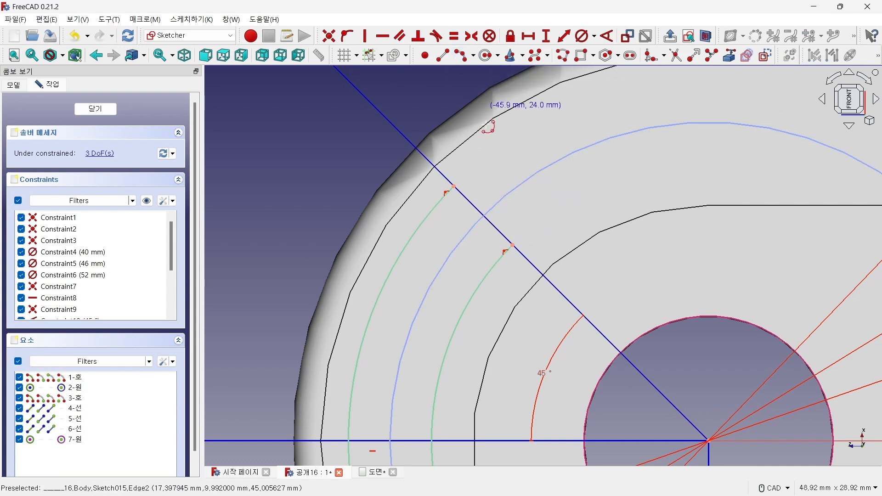
pyautogui.click(453, 186)
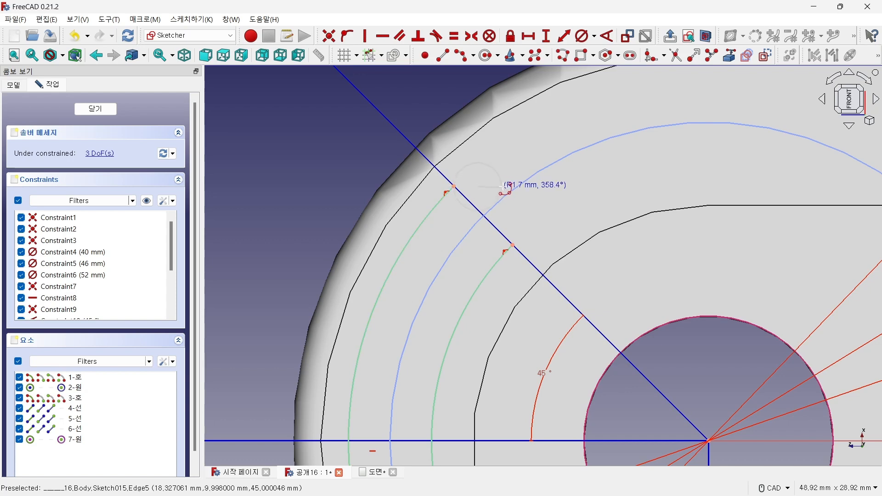
pyautogui.click(512, 245)
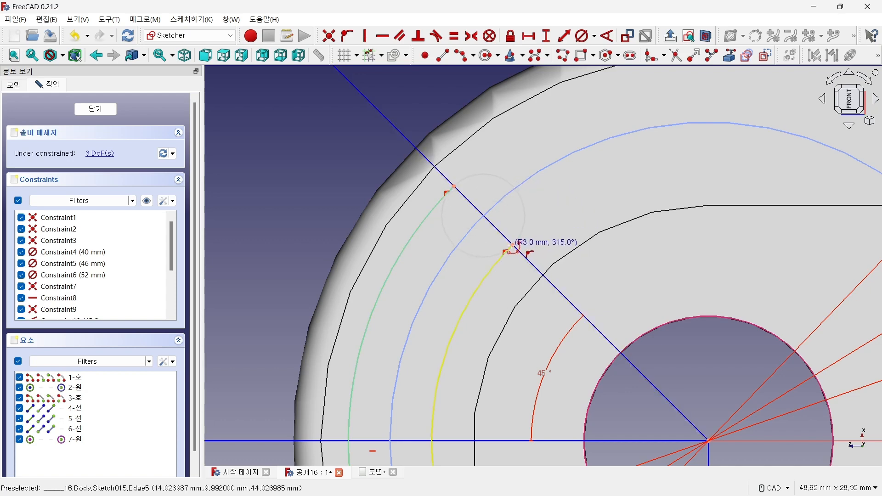
pyautogui.click(525, 185)
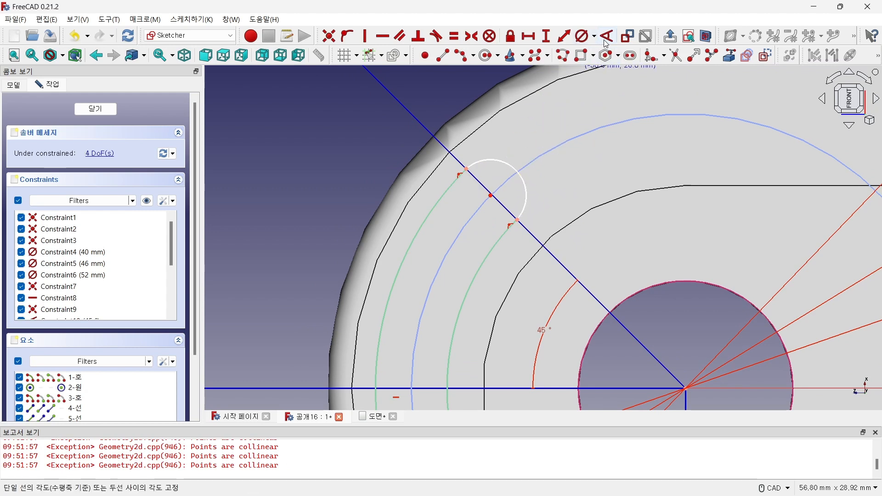
pyautogui.click(607, 37)
pyautogui.click(505, 162)
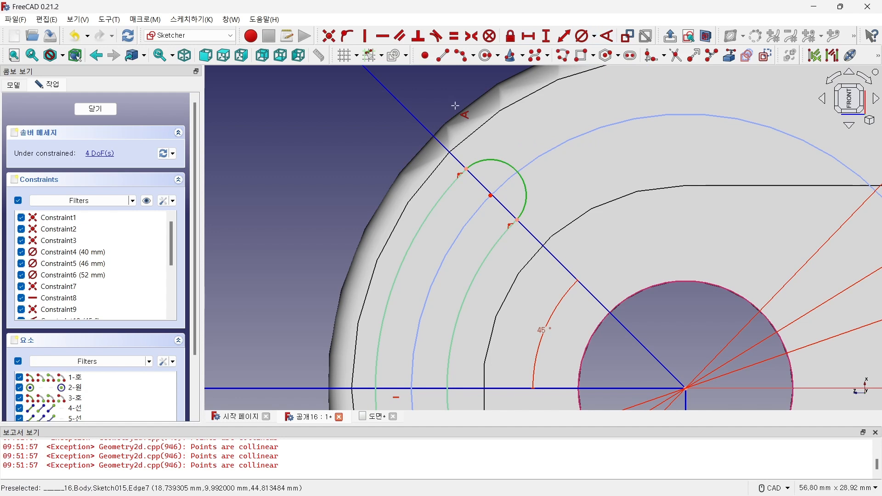
pyautogui.press('Escape')
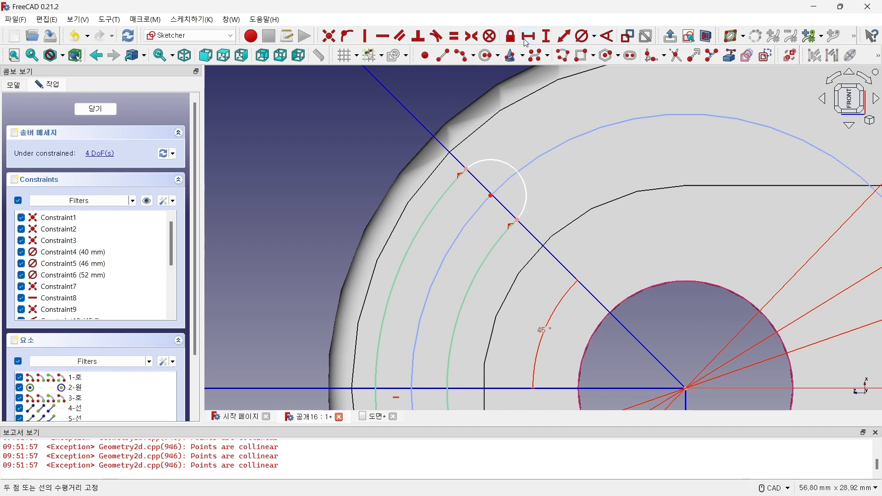
# Step: Constrain the radius of the end-cap arc on the 45° line to 3 mm
pyautogui.click(512, 165)
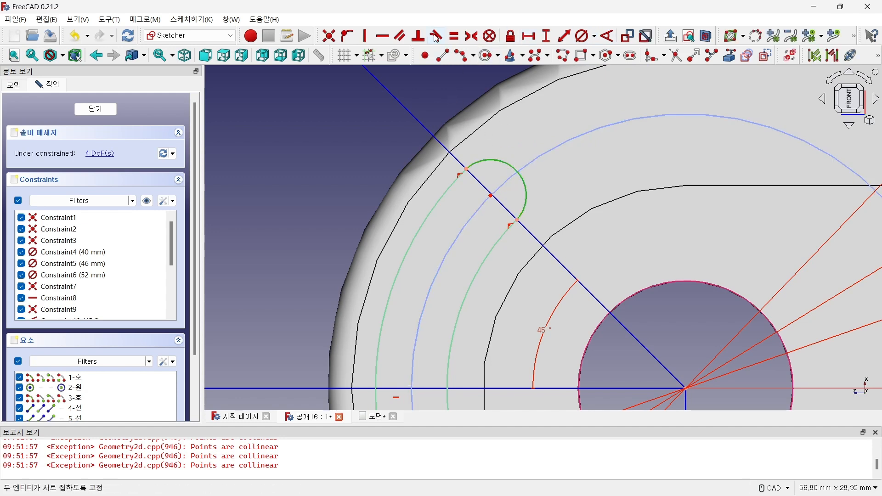
pyautogui.click(593, 36)
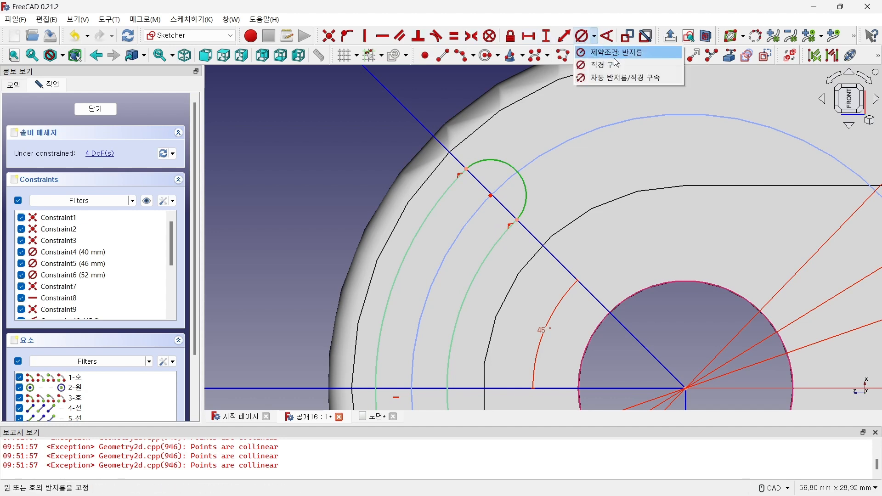
pyautogui.click(613, 52)
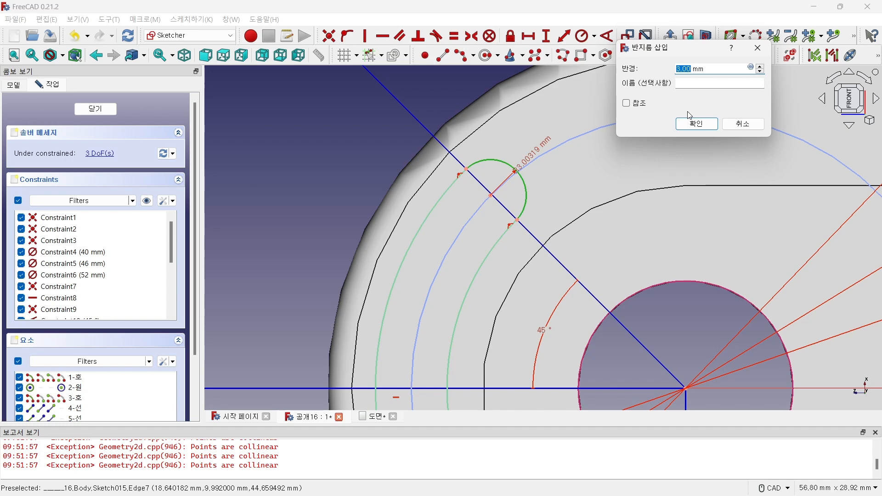
pyautogui.click(681, 124)
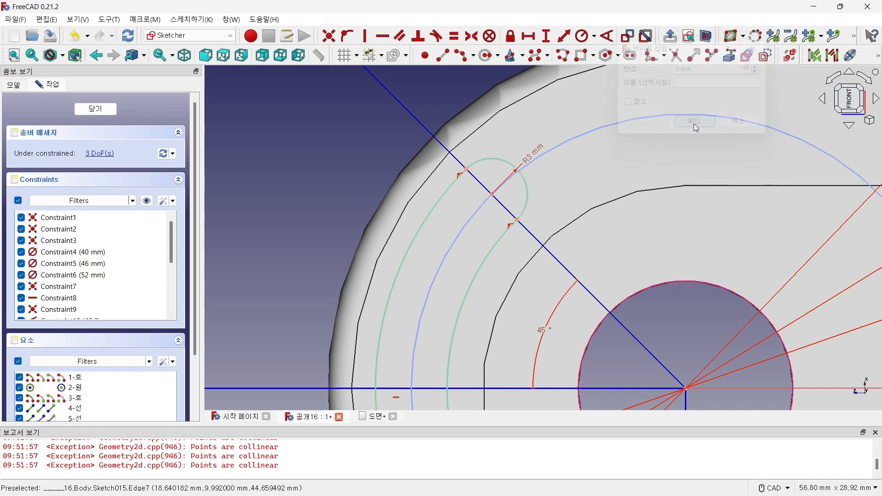
pyautogui.scroll(-1, 409, 165)
pyautogui.scroll(-3, 409, 165)
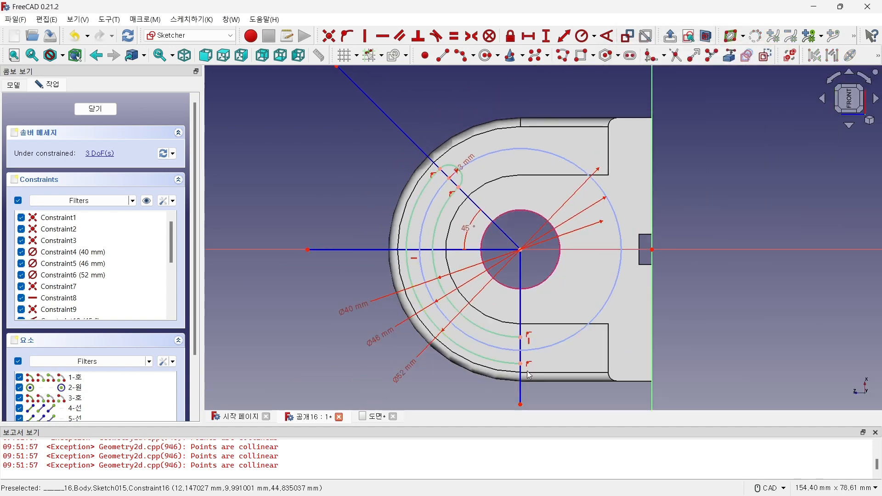
# Step: Draw a three-point end-cap arc about 3 mm in radius joining the inner and outer arc ends on the vertical construction line
pyautogui.scroll(4, 525, 375)
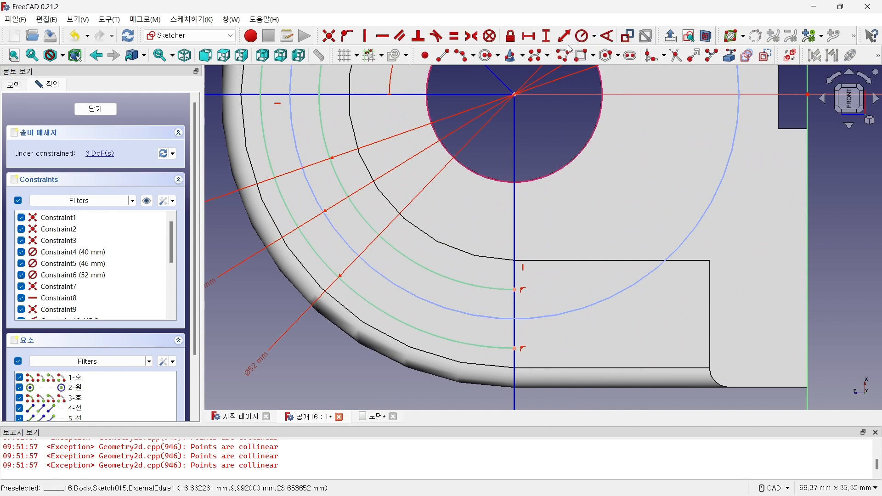
pyautogui.click(461, 56)
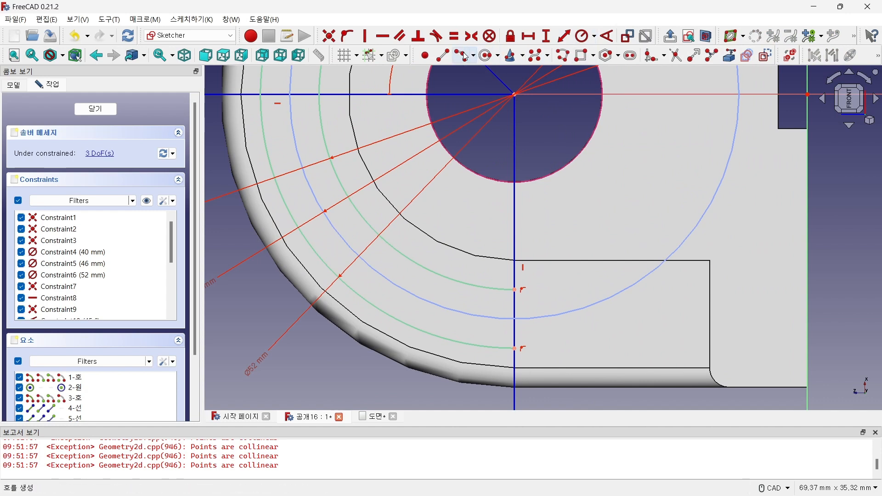
pyautogui.click(521, 319)
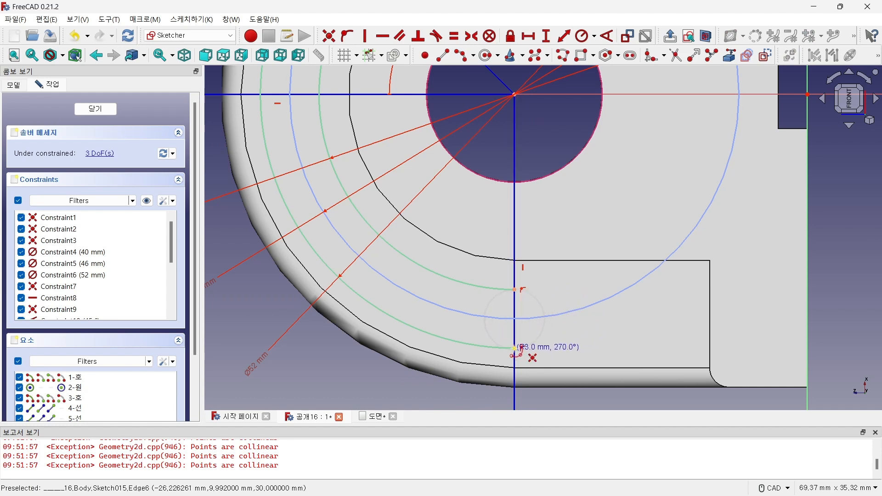
pyautogui.click(515, 348)
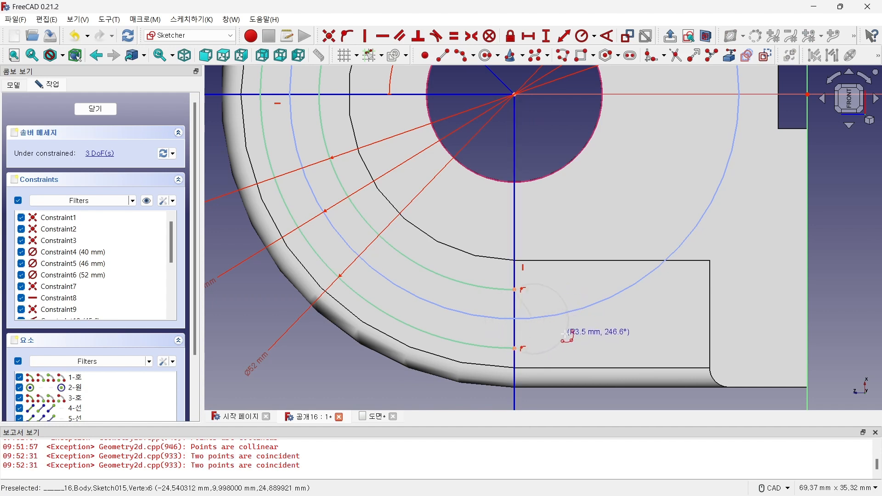
pyautogui.click(539, 334)
# Step: Constrain the radius of the end-cap arc on the vertical line to 3 mm
pyautogui.click(580, 38)
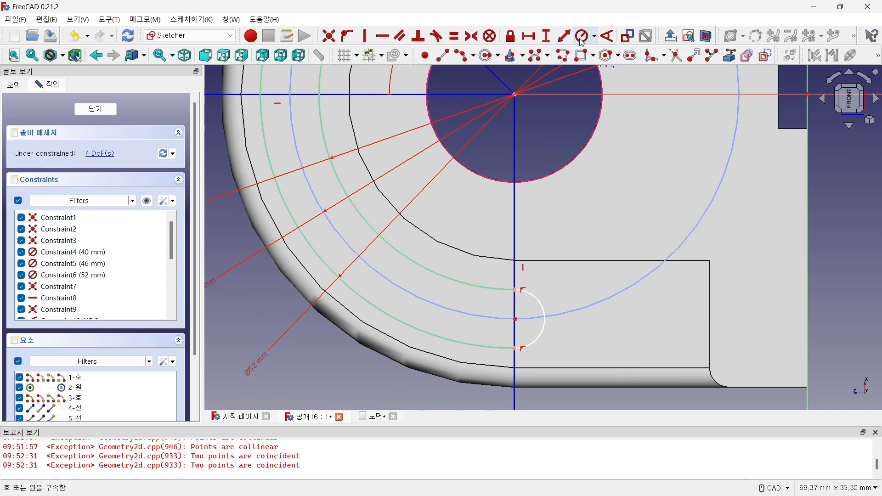
pyautogui.click(537, 299)
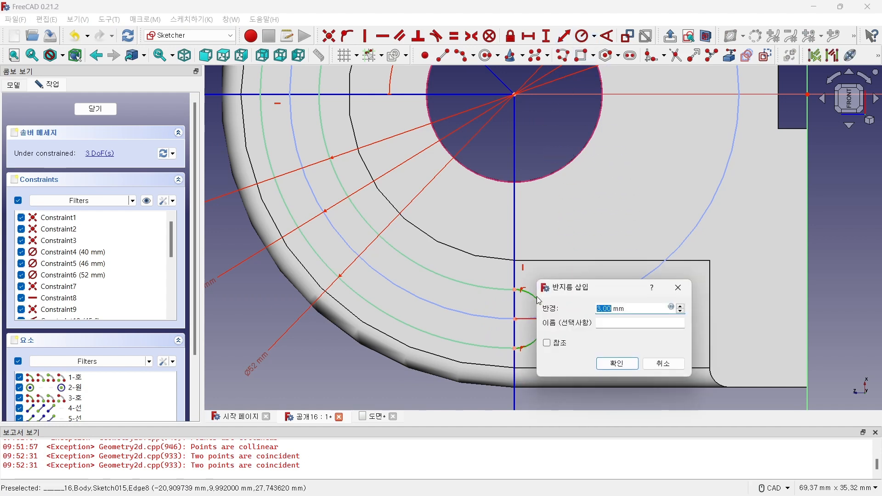
pyautogui.write('3')
pyautogui.press('Return')
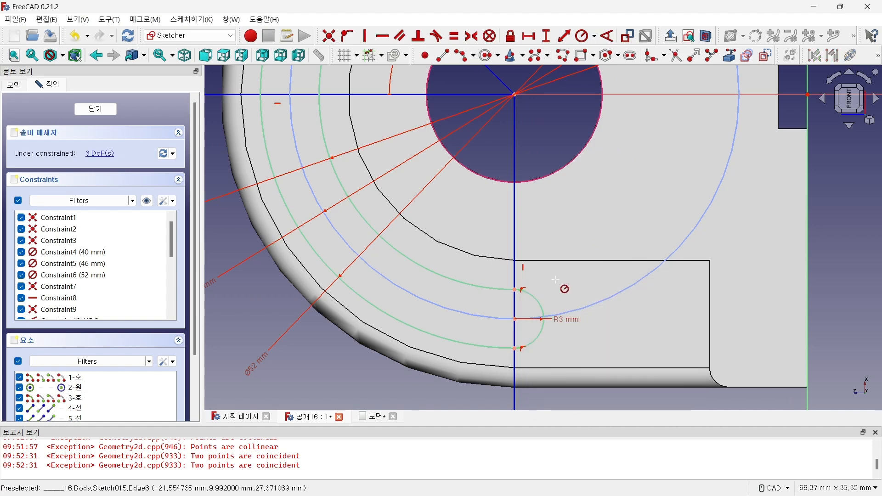
pyautogui.scroll(-4, 550, 331)
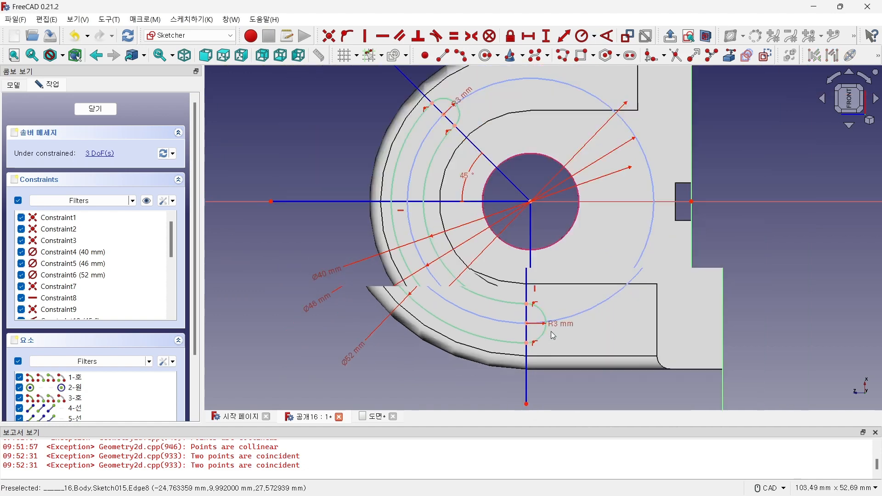
pyautogui.scroll(2, 540, 345)
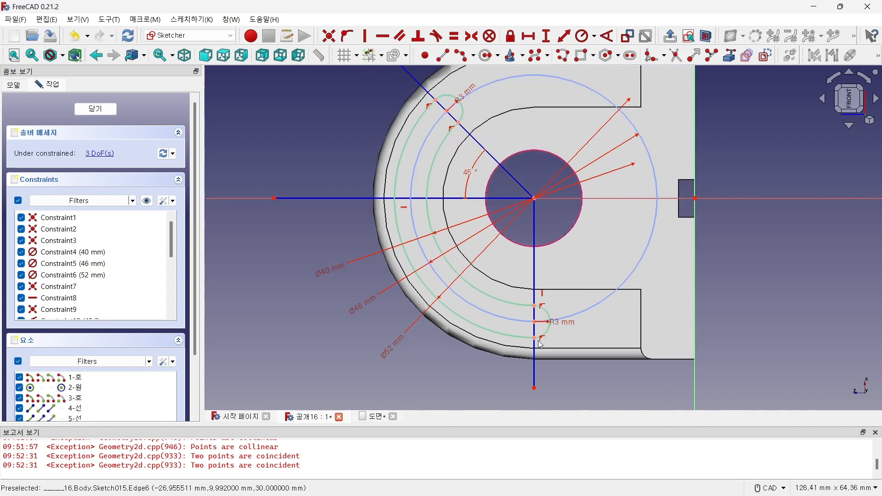
# Step: Finish the curved slot sketch and bring up its sketch validation checks, then dismiss them
pyautogui.click(95, 109)
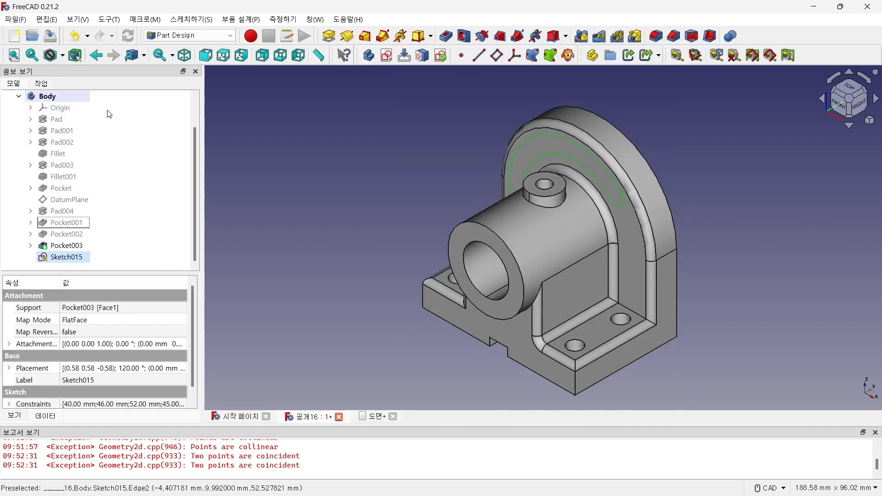
pyautogui.click(193, 20)
pyautogui.click(220, 84)
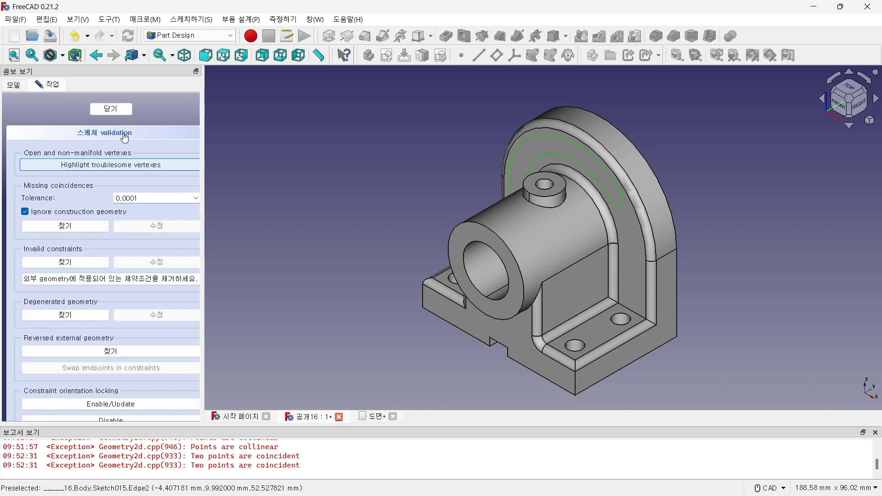
pyautogui.click(110, 110)
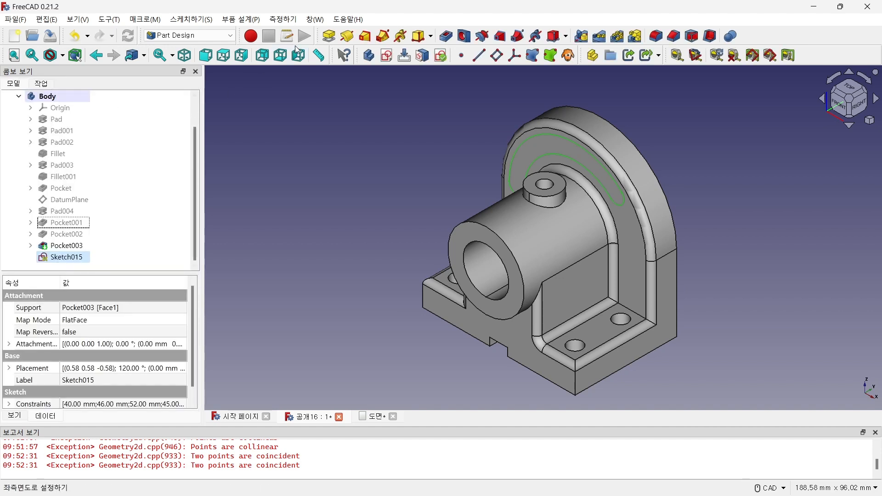
# Step: Cut the curved slot sketch through the full thickness of the upright with a Pocket
pyautogui.click(447, 36)
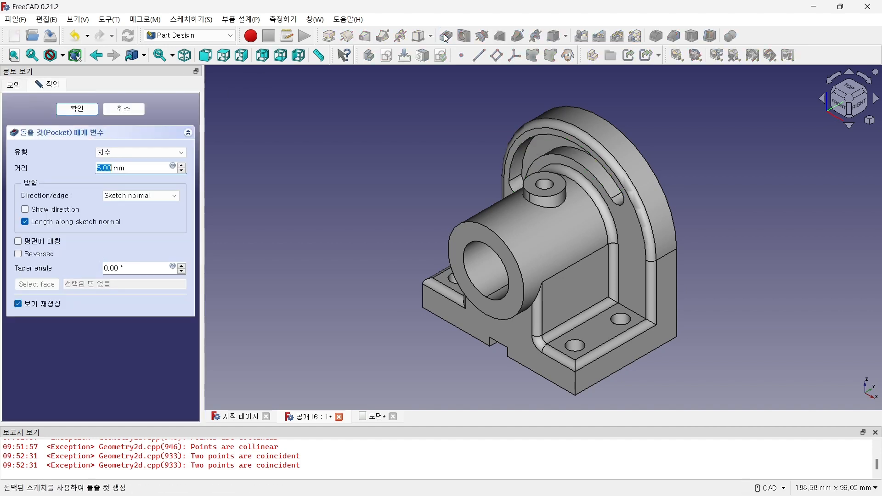
pyautogui.click(133, 159)
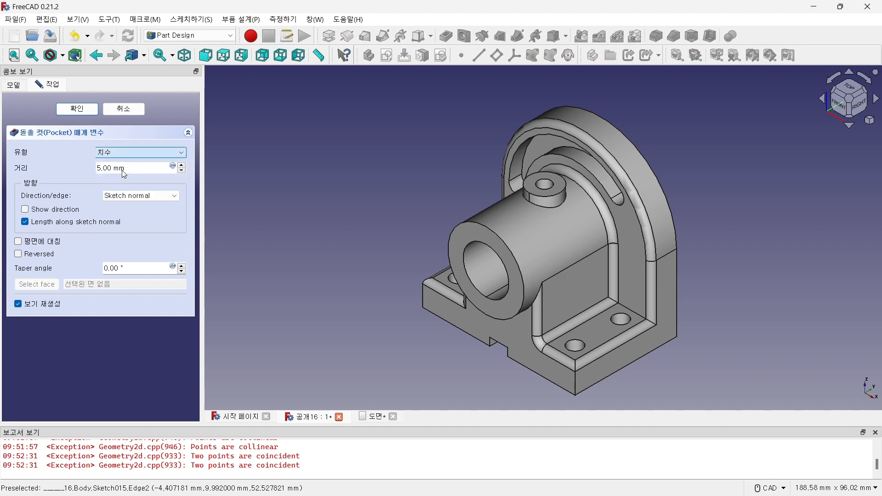
pyautogui.click(111, 171)
pyautogui.click(64, 109)
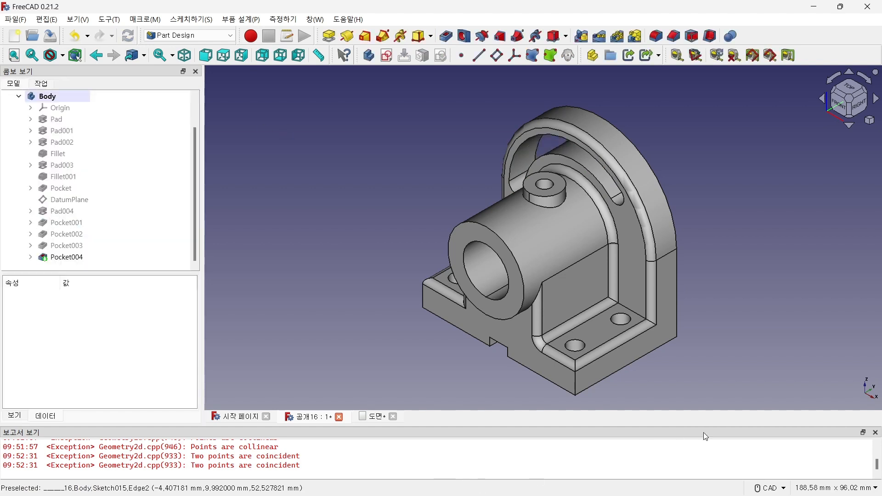
# Step: Hide the report view and save the bracket document
pyautogui.click(875, 432)
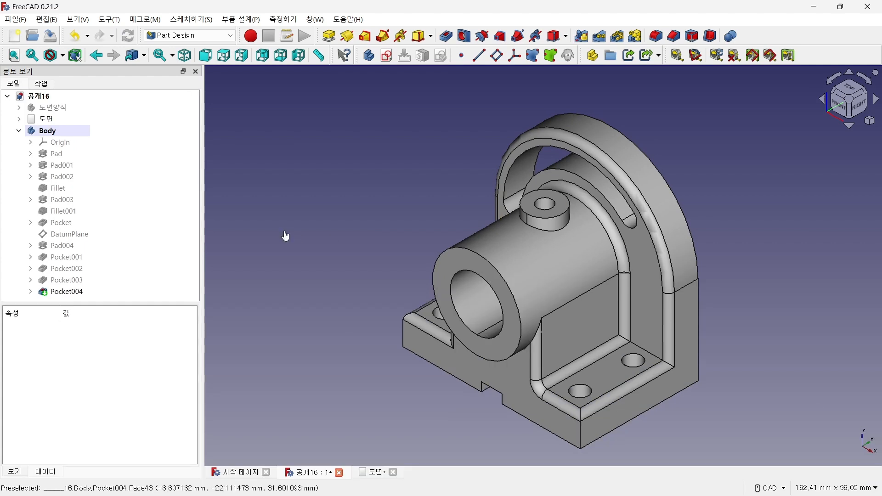
pyautogui.hotkey('ctrl', 's')
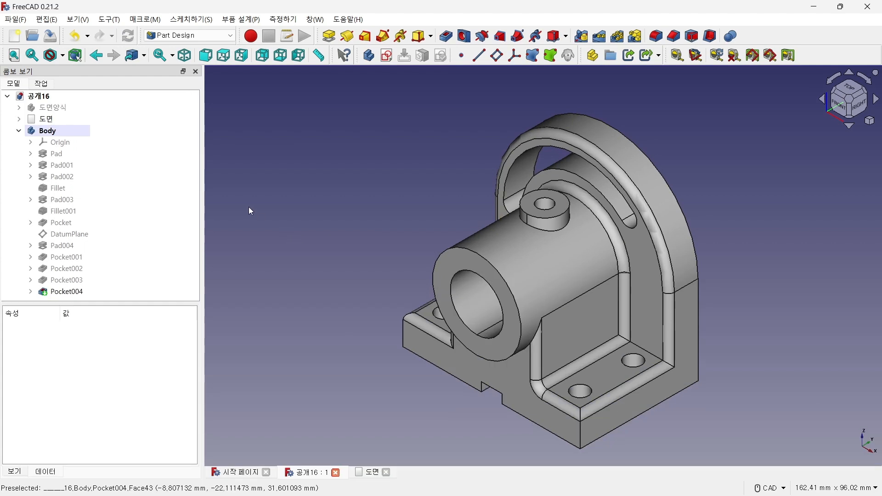